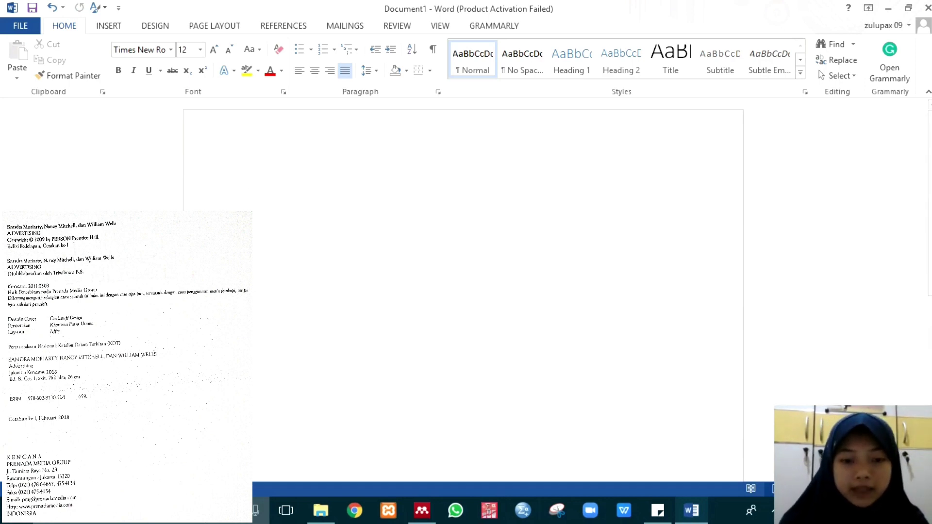
- Switch to Mendeley Desktop and start a manual library entry of type Book with the title ADVERTISING
{"action": "left_click", "coordinate": [422, 511]}
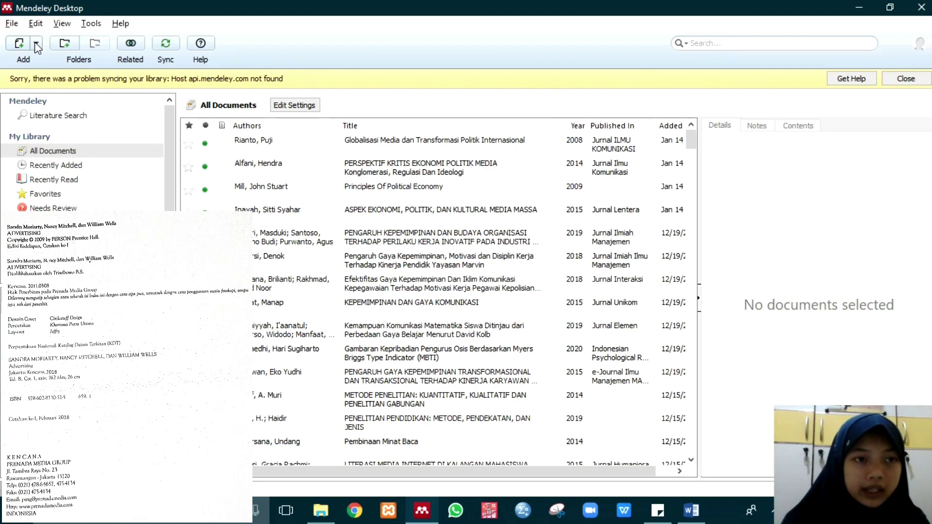
{"action": "left_click", "coordinate": [35, 44]}
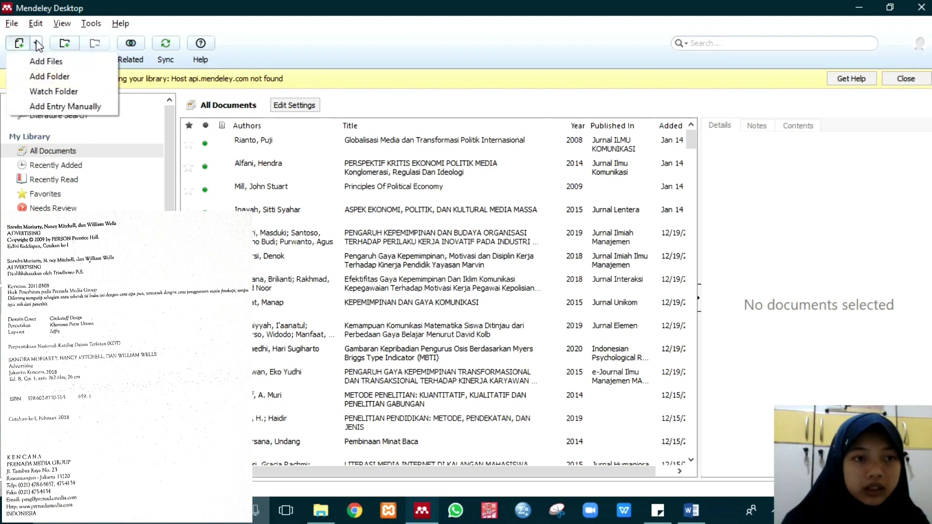
{"action": "left_click", "coordinate": [41, 107]}
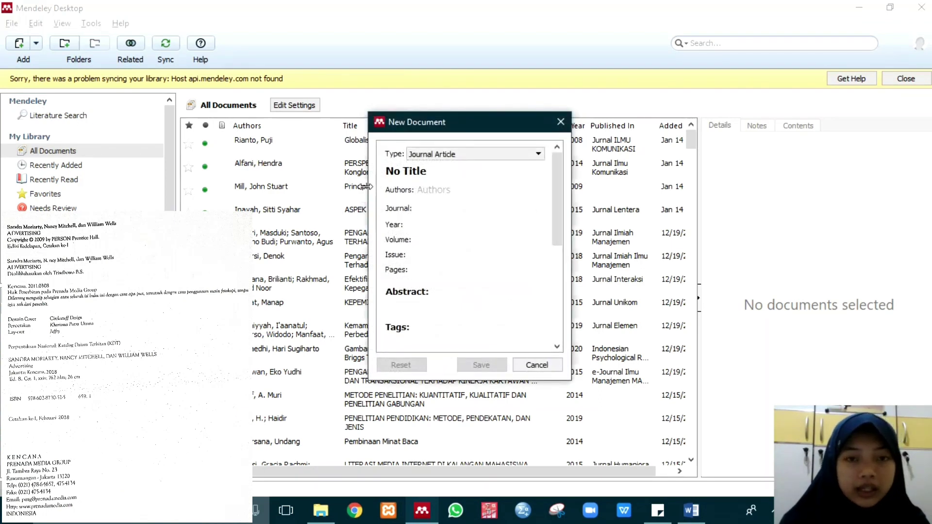
{"action": "left_click", "coordinate": [419, 155]}
{"action": "left_click", "coordinate": [421, 169]}
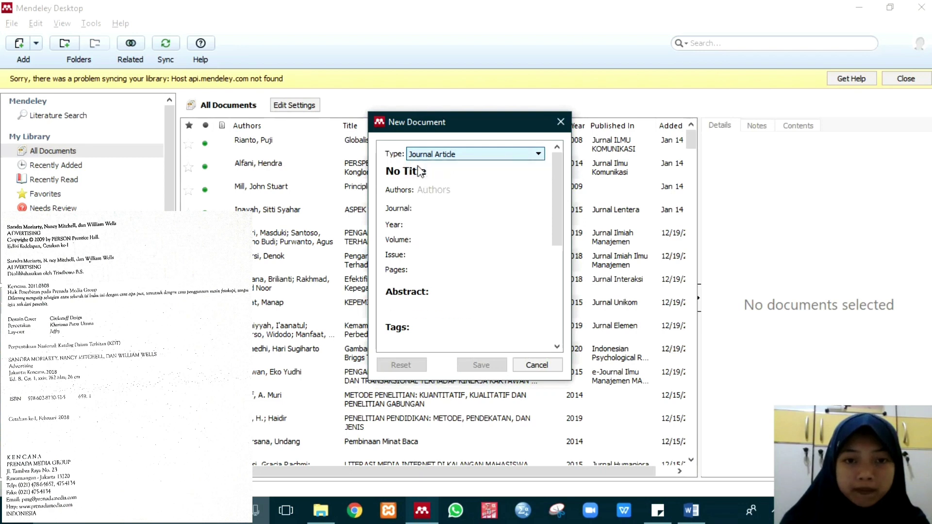
{"action": "left_click", "coordinate": [428, 175]}
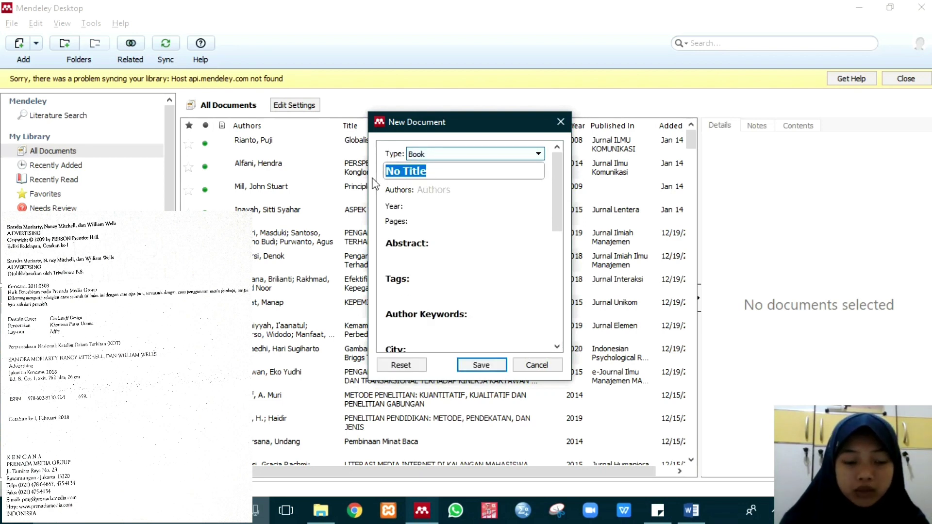
{"action": "type", "text": "ADVERTISING"}
- Enter the full names of the book's three authors from the copyright page, one per line
{"action": "left_click", "coordinate": [433, 191]}
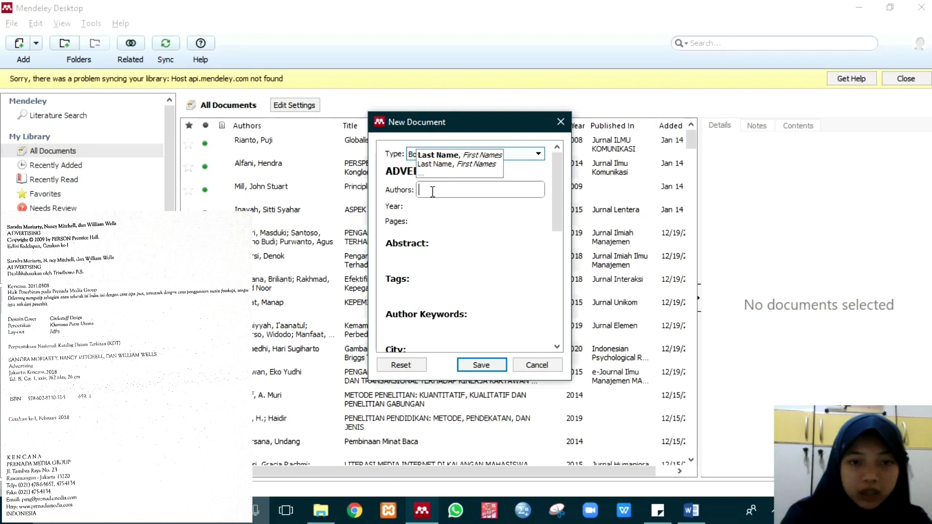
{"action": "type", "text": "S"}
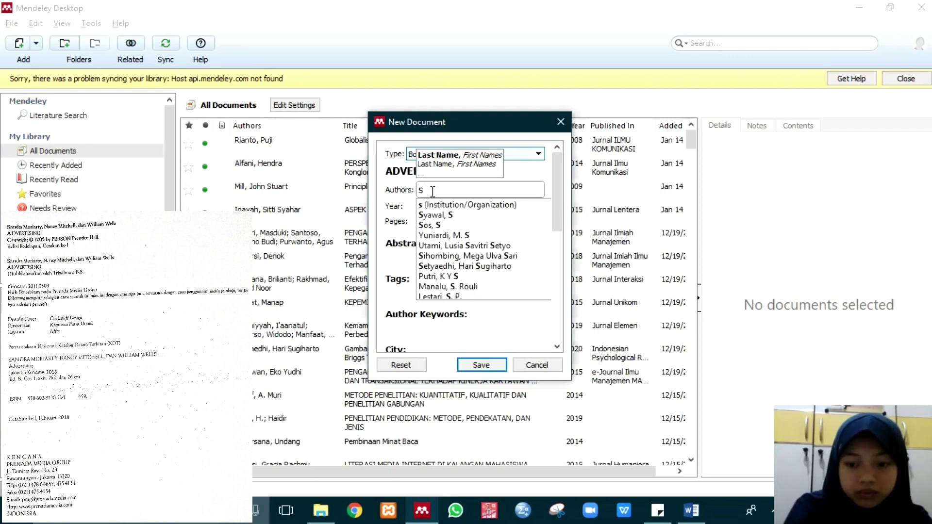
{"action": "type", "text": "andra Moriarty"}
{"action": "key", "text": "Return"}
{"action": "type", "text": "N"}
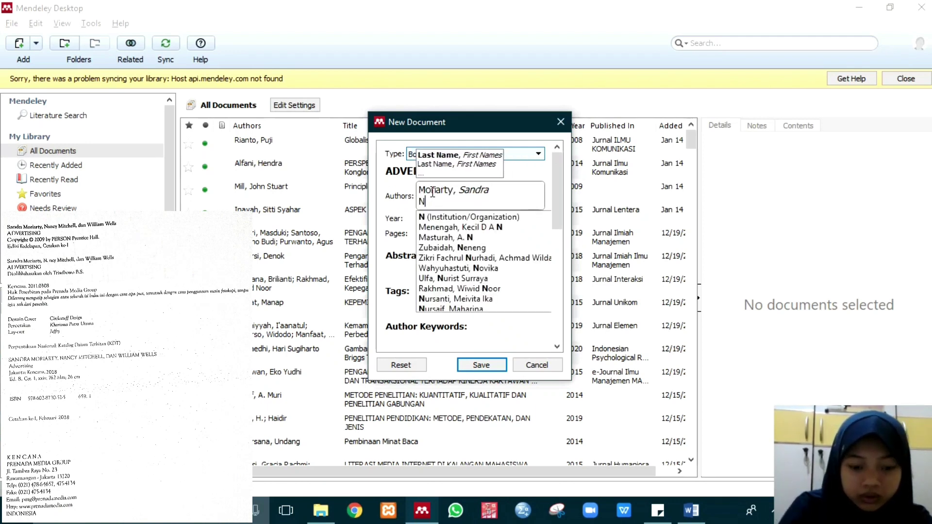
{"action": "type", "text": "ancy Mitchell"}
{"action": "key", "text": "Return"}
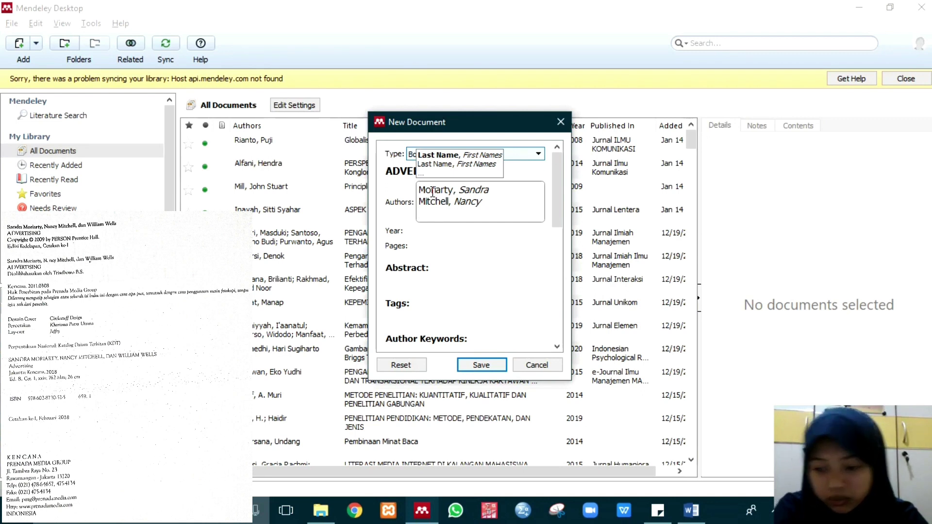
{"action": "type", "text": "Wil"}
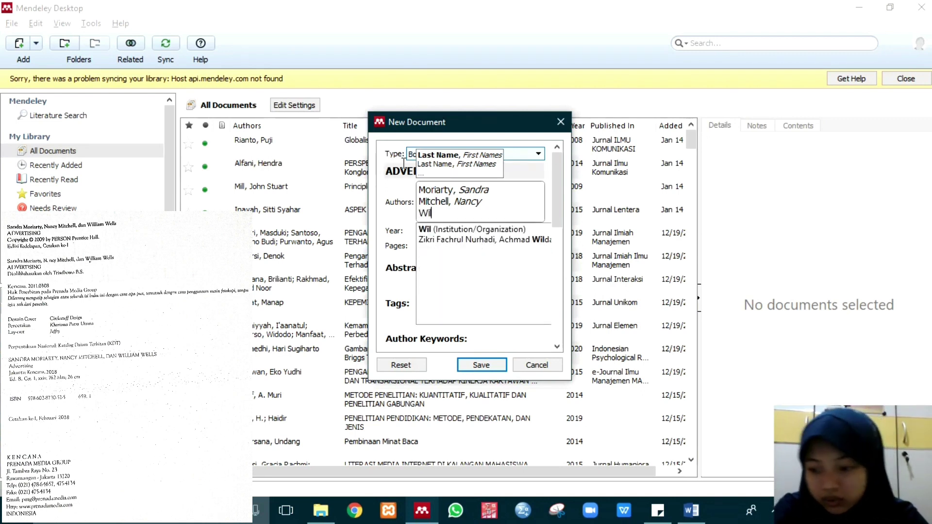
{"action": "type", "text": "liam Wells"}
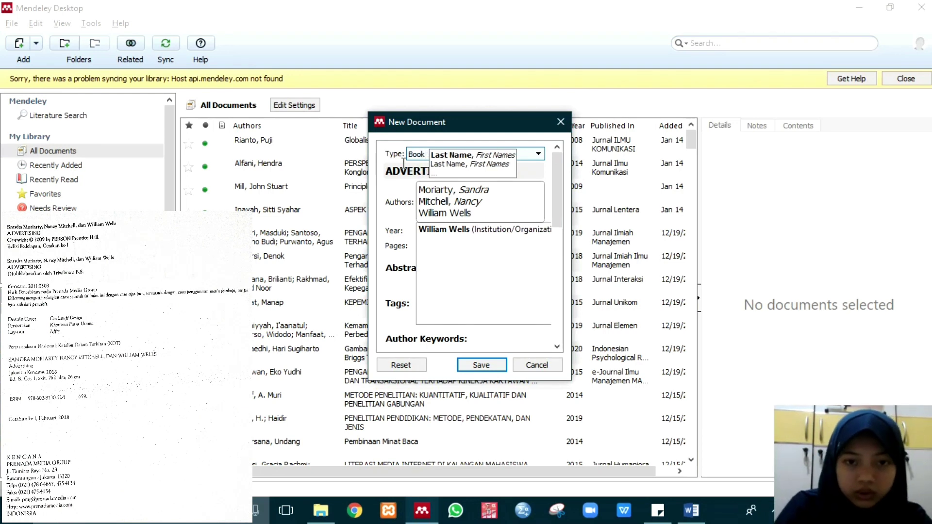
{"action": "key", "text": "Return"}
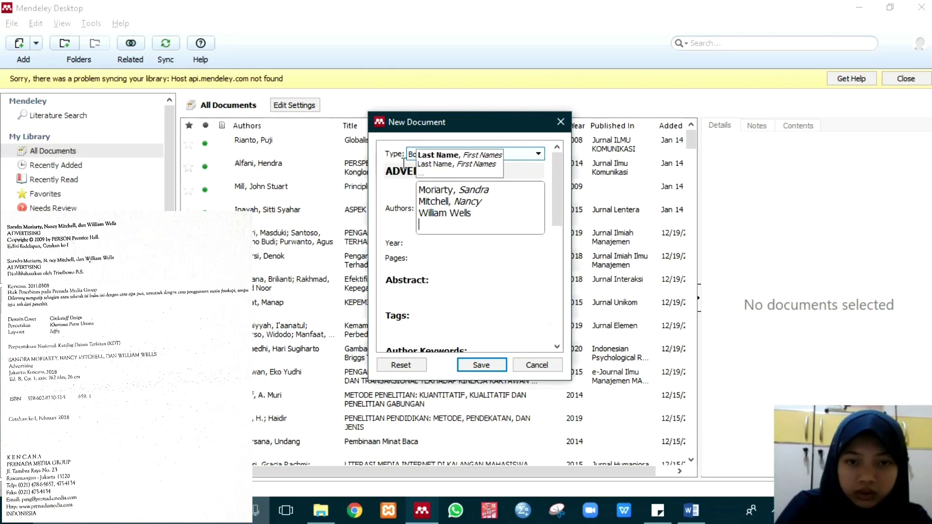
- Set the book's year to 2009 and its pages to 762
{"action": "left_click", "coordinate": [407, 250]}
{"action": "left_click", "coordinate": [429, 219]}
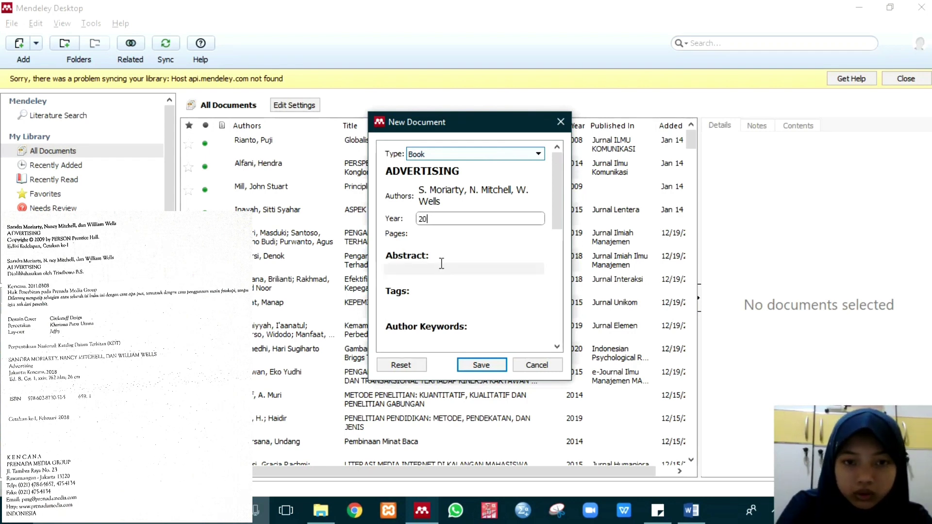
{"action": "left_click", "coordinate": [451, 234]}
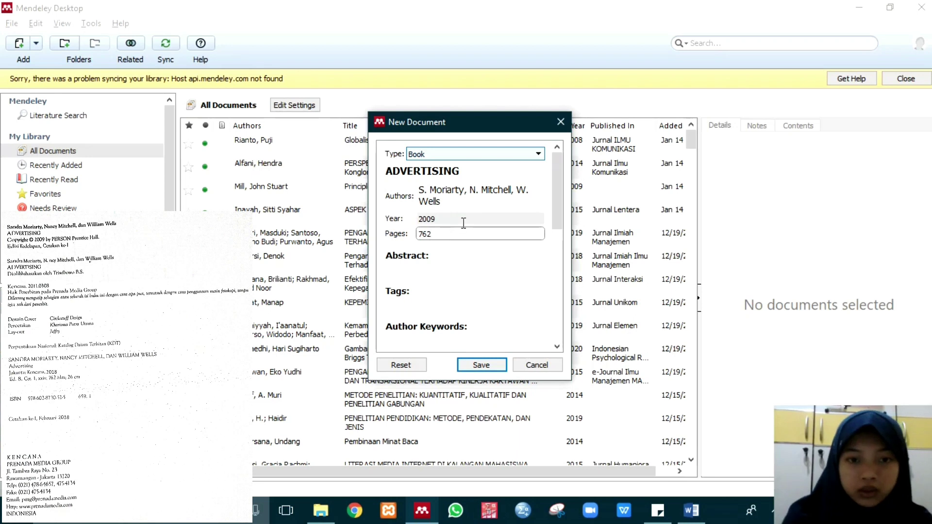
- Set the book's city of publication to Jakarta
{"action": "scroll", "coordinate": [432, 276], "scroll_direction": "down", "scroll_amount": 2}
{"action": "left_click", "coordinate": [421, 295]}
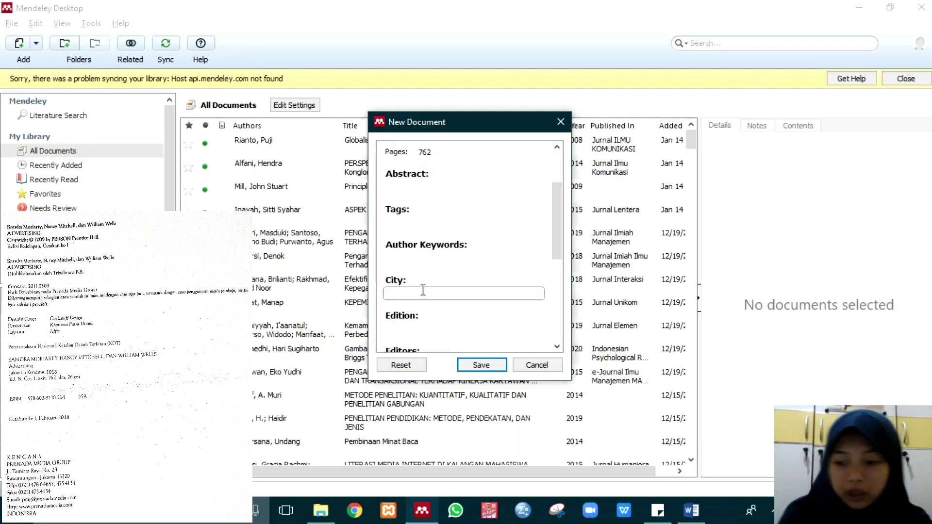
{"action": "type", "text": "J"}
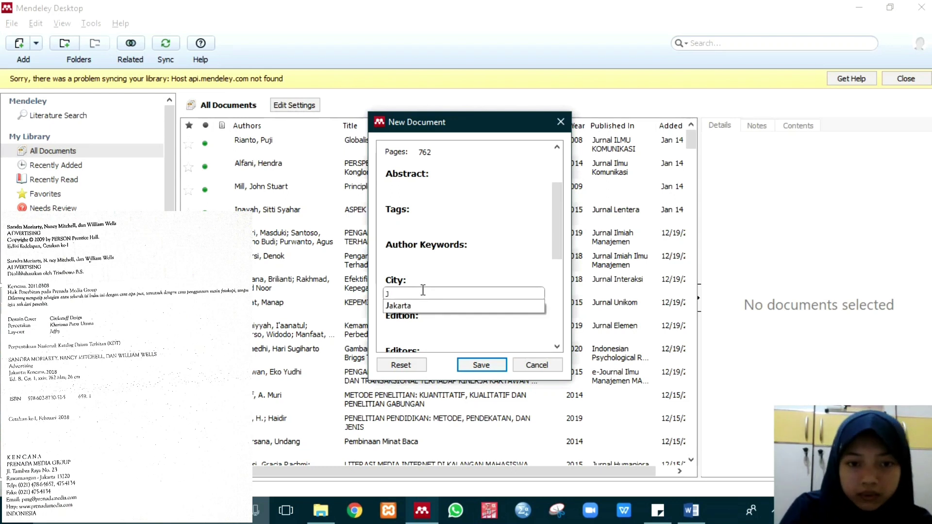
{"action": "type", "text": "Aakae"}
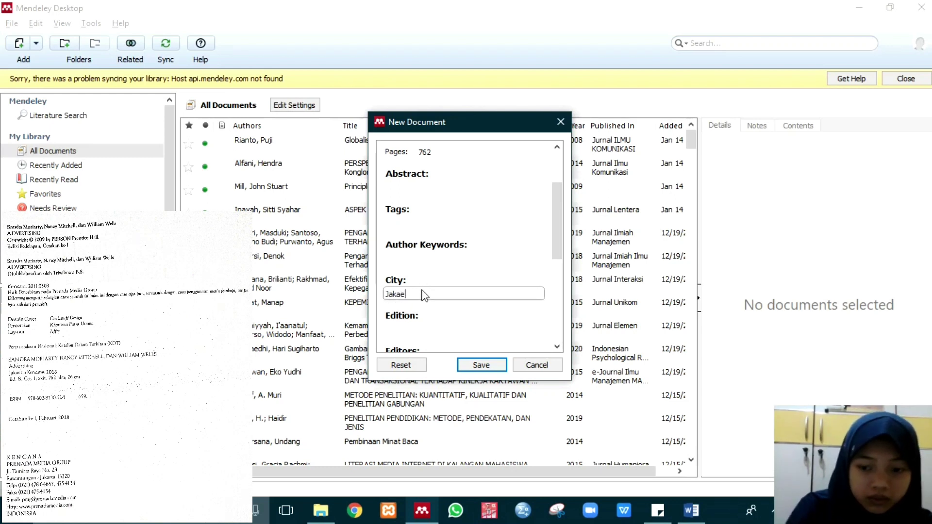
{"action": "key", "text": "BackSpace"}
{"action": "type", "text": "rta"}
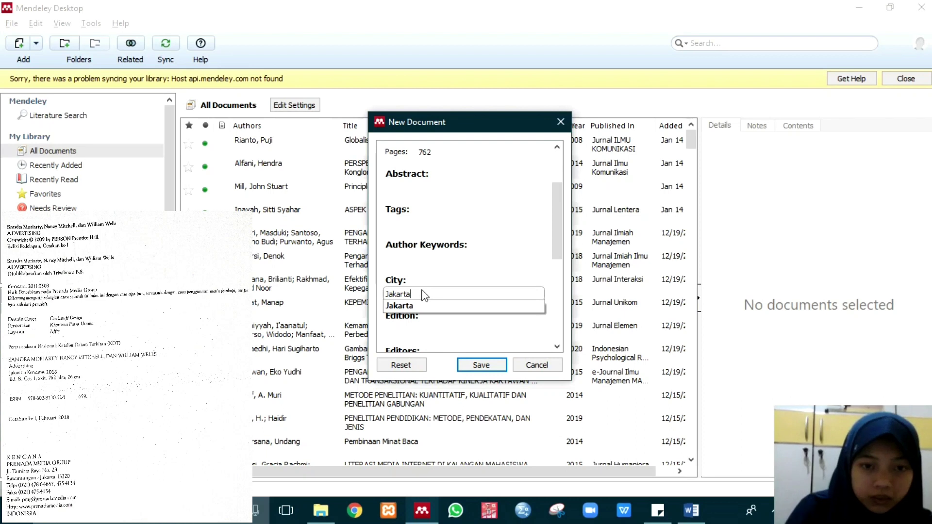
{"action": "left_click", "coordinate": [418, 304]}
- Enter Kencana as the book's publisher and save the new library entry
{"action": "scroll", "coordinate": [419, 306], "scroll_direction": "down", "scroll_amount": 3}
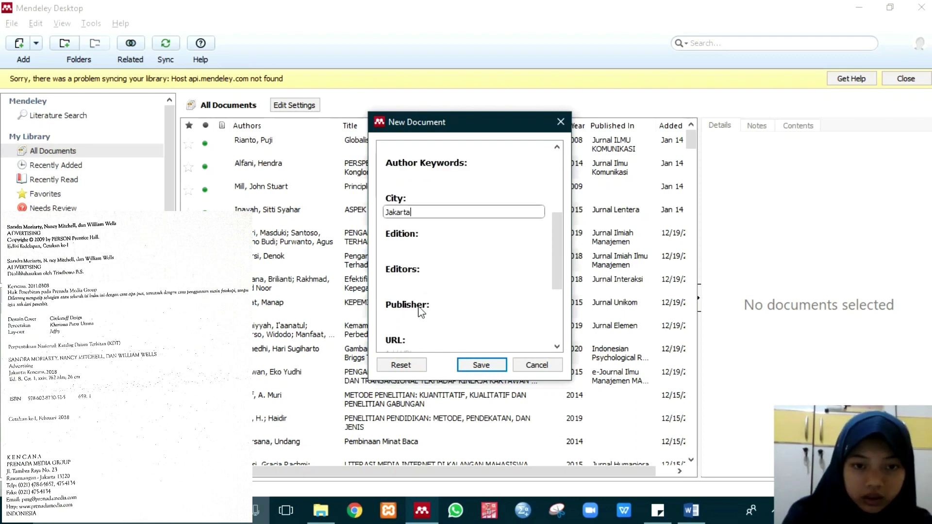
{"action": "left_click", "coordinate": [420, 318]}
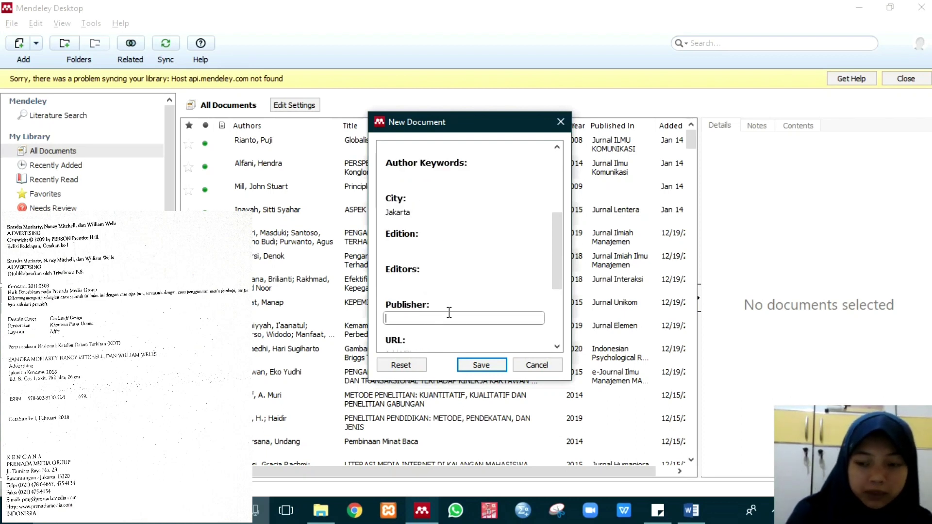
{"action": "type", "text": "K"}
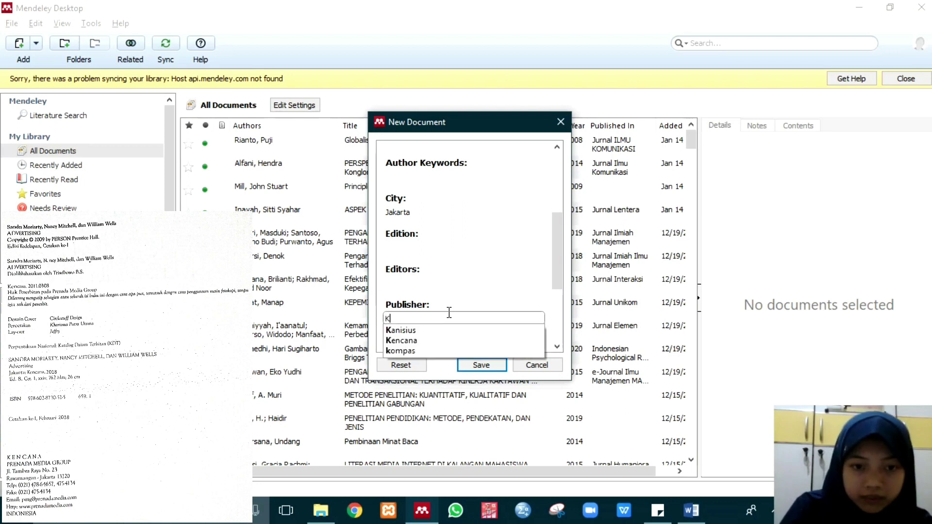
{"action": "type", "text": "encana"}
{"action": "left_click", "coordinate": [420, 332]}
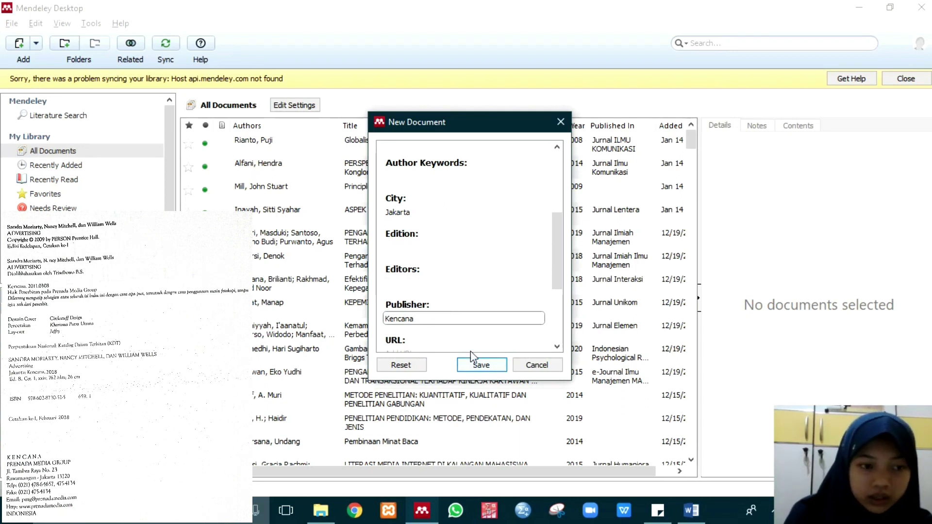
{"action": "left_click", "coordinate": [496, 364]}
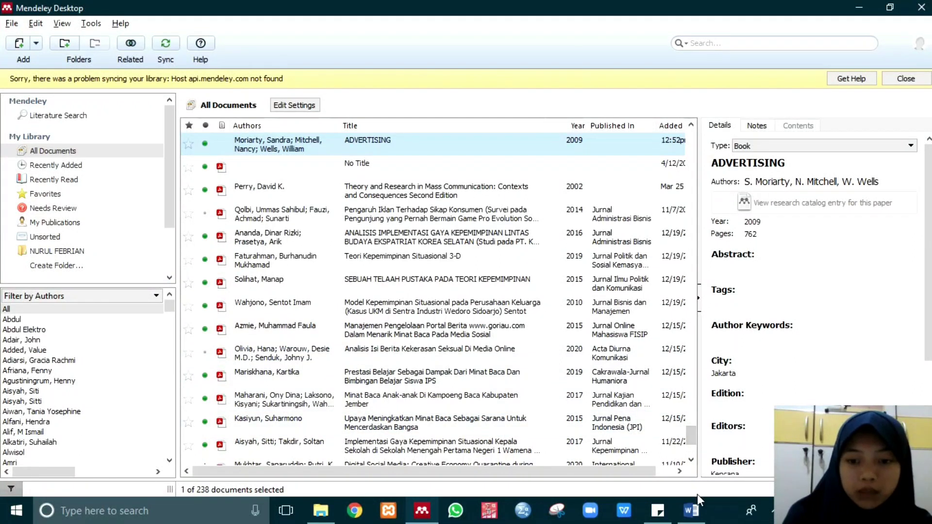
- Copy the advertising definition from the sticky note and paste it as plain text into the blank Word document
{"action": "left_click", "coordinate": [691, 510]}
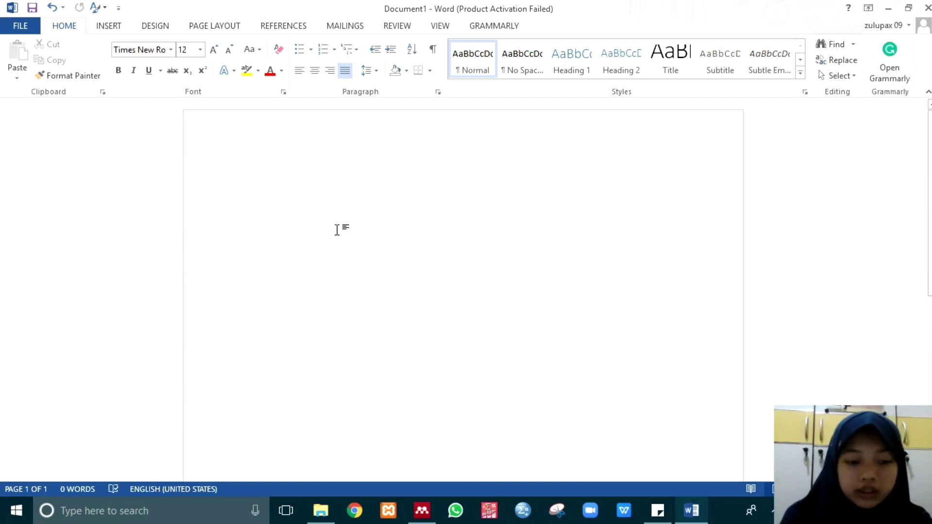
{"action": "left_click", "coordinate": [657, 511]}
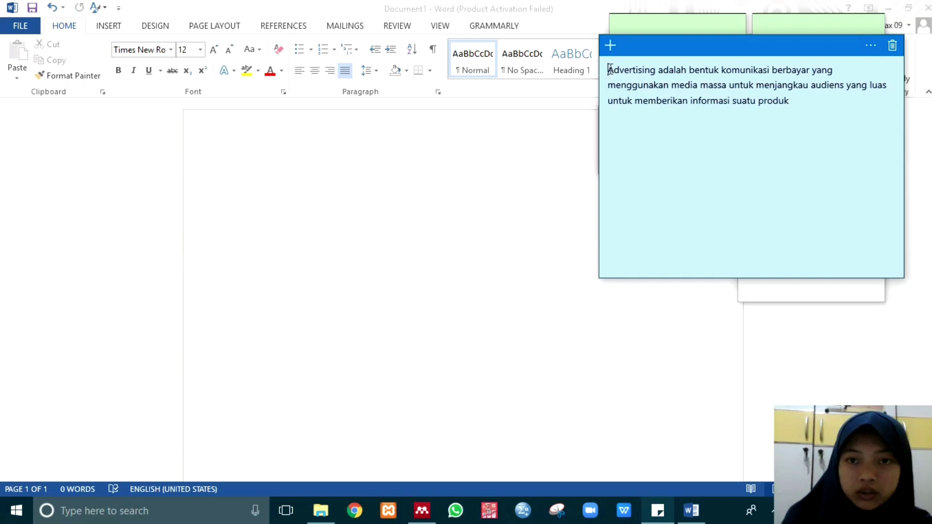
{"action": "left_click_drag", "start_coordinate": [608, 69], "coordinate": [790, 100]}
{"action": "key", "text": "ctrl+c"}
{"action": "left_click", "coordinate": [492, 199]}
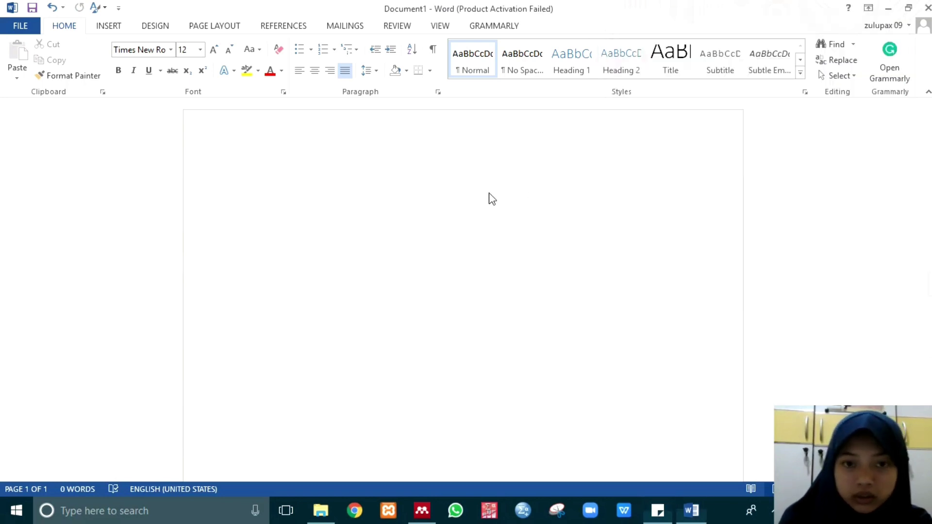
{"action": "right_click", "coordinate": [250, 184]}
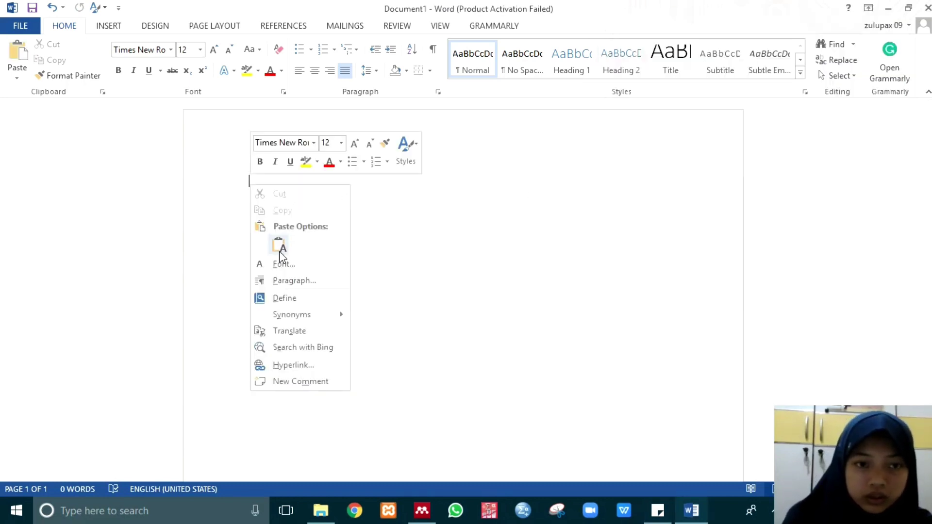
{"action": "left_click", "coordinate": [281, 246]}
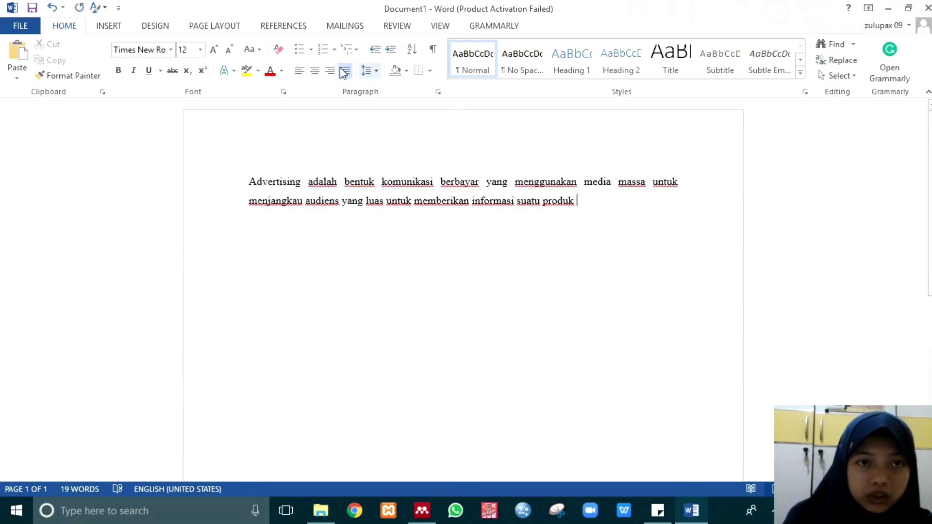
- Insert a Mendeley citation at the end of the pasted sentence, searching for "advertising" and choosing the 2009 book ADVERTISING
{"action": "left_click", "coordinate": [276, 29]}
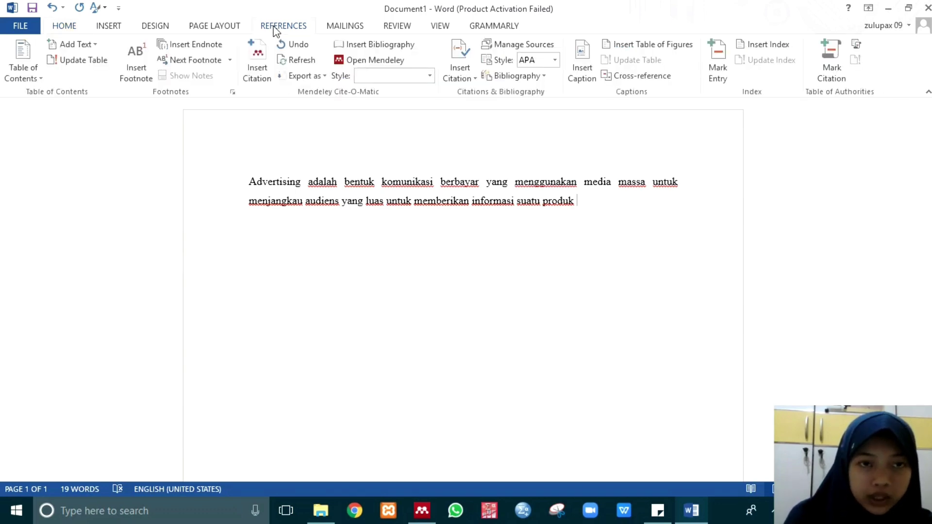
{"action": "left_click", "coordinate": [254, 78]}
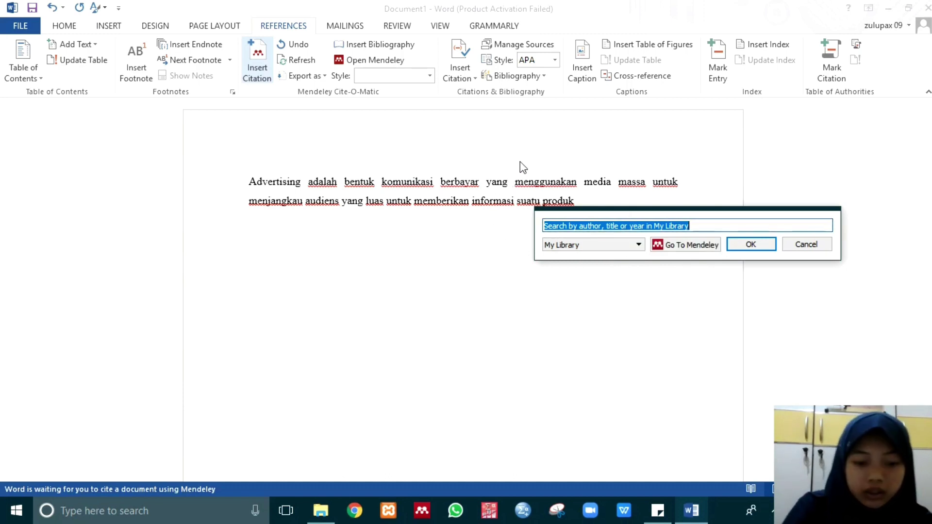
{"action": "type", "text": "ad"}
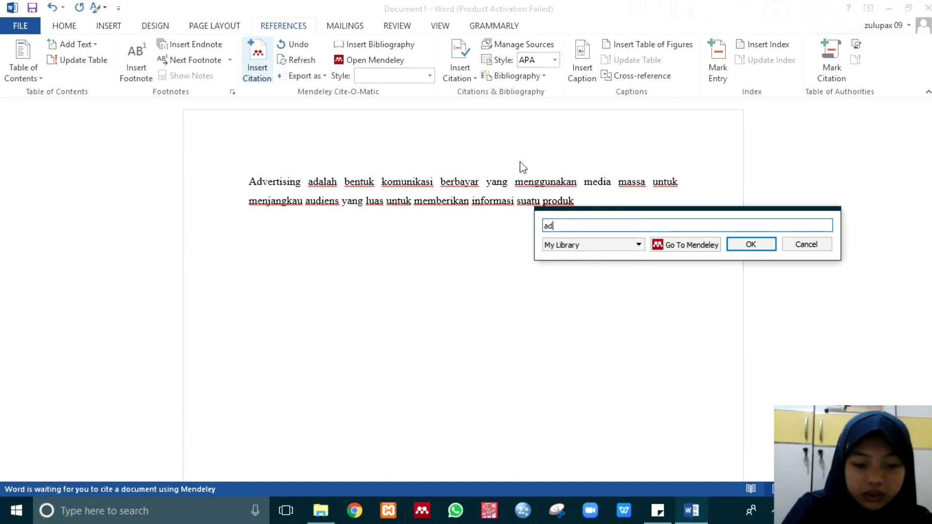
{"action": "type", "text": "ve"}
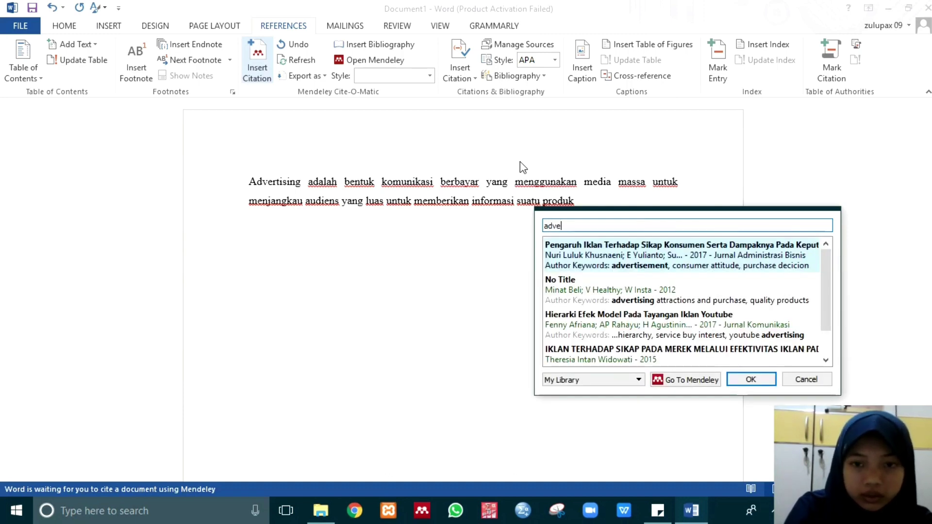
{"action": "type", "text": "rtising"}
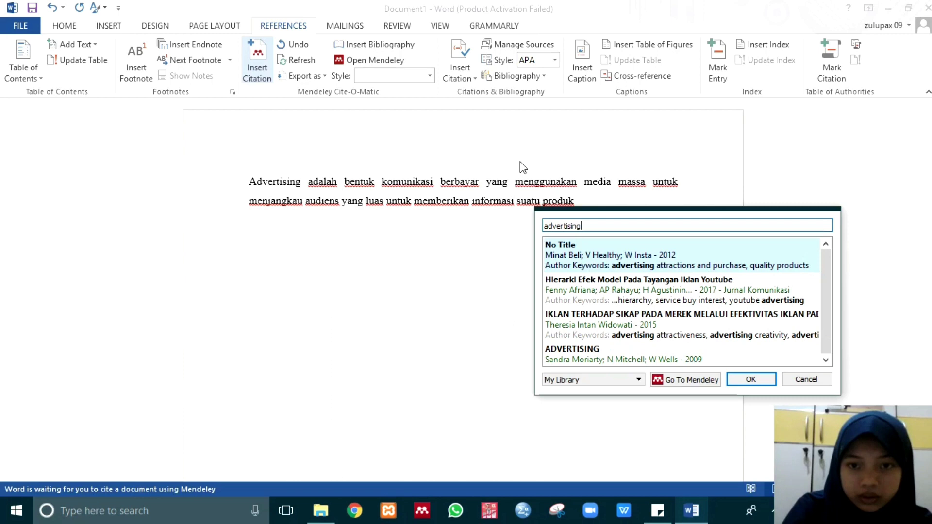
{"action": "left_click", "coordinate": [620, 359]}
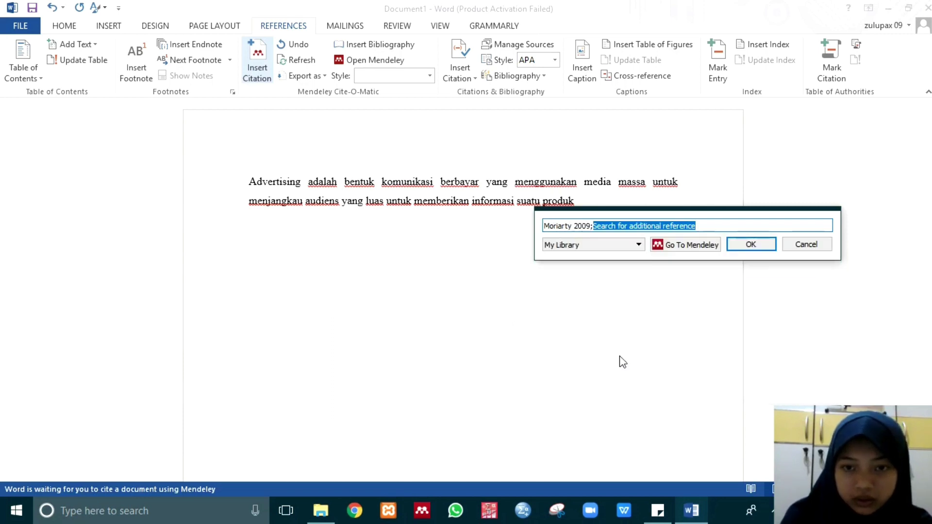
{"action": "left_click", "coordinate": [751, 245]}
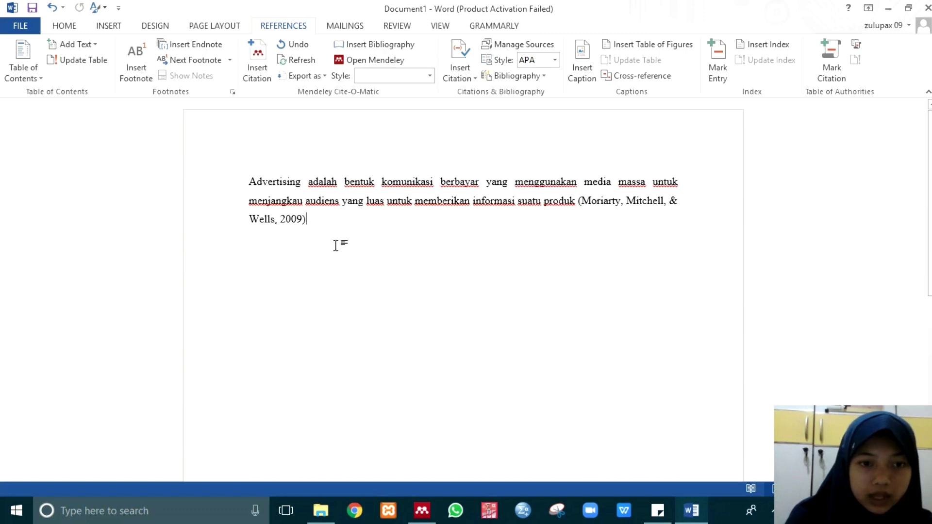
- Add the heading DAFTAR PUSTAKA below the cited paragraph and insert the Mendeley bibliography beneath it
{"action": "key", "text": "Return"}
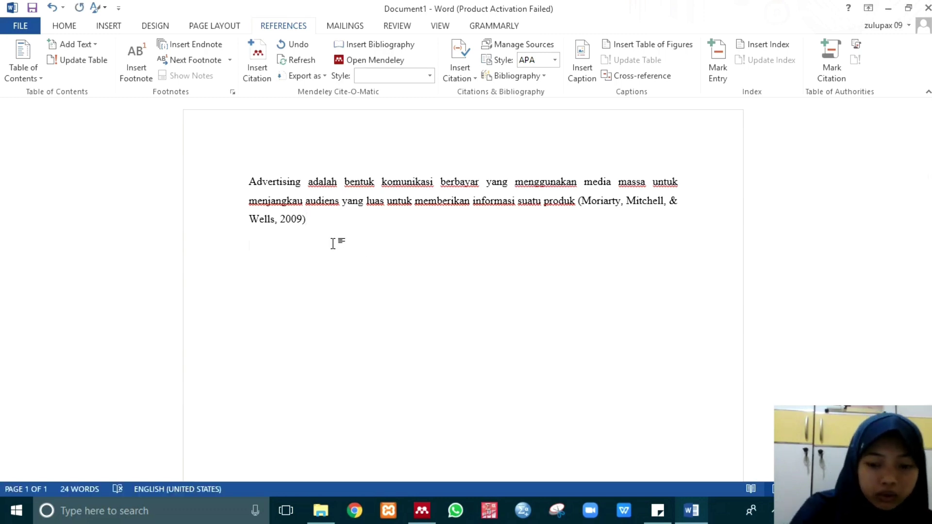
{"action": "type", "text": "DAFT"}
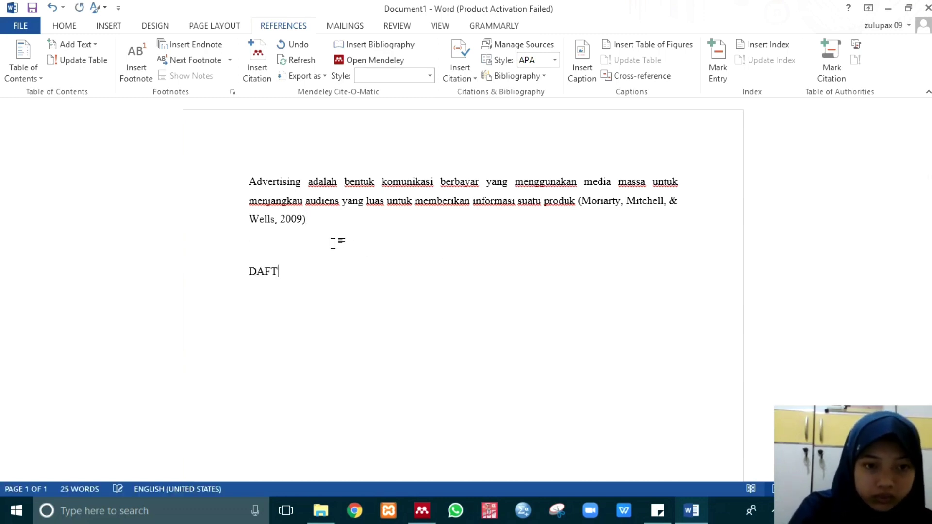
{"action": "type", "text": "AR PUSTAKA"}
{"action": "key", "text": "Return"}
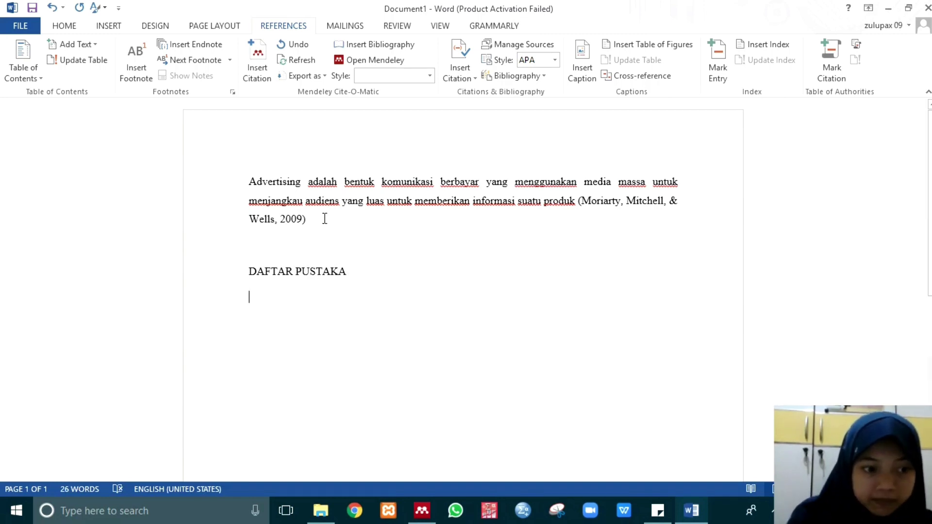
{"action": "left_click", "coordinate": [349, 45]}
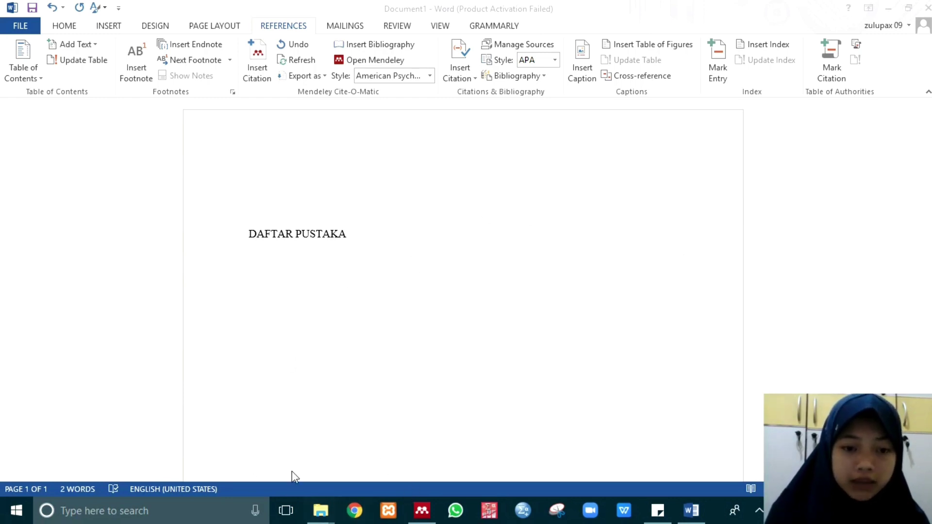
- Switch to Mendeley Desktop and add the Theory and Research in Mass Communication PDF from the KOMUNIKASI MASSA folder to the library
{"action": "mouse_move", "coordinate": [431, 511]}
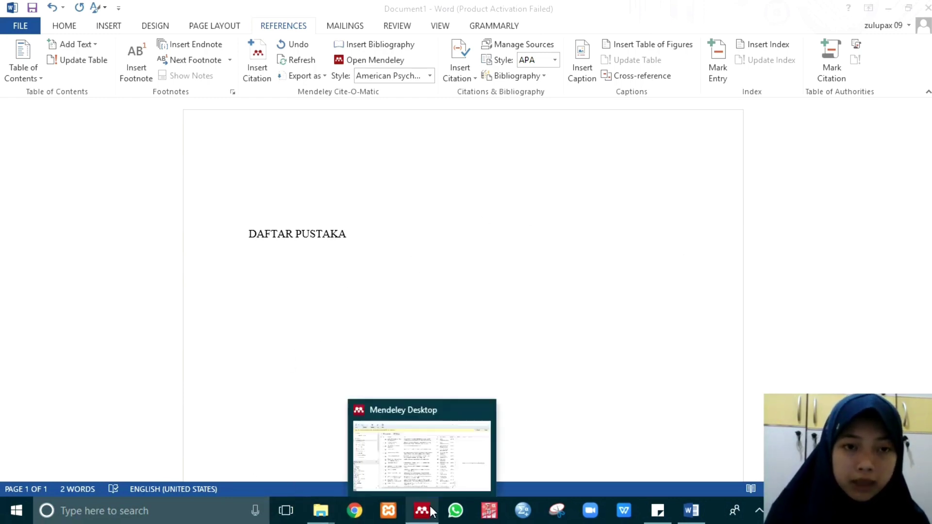
{"action": "left_click", "coordinate": [414, 454]}
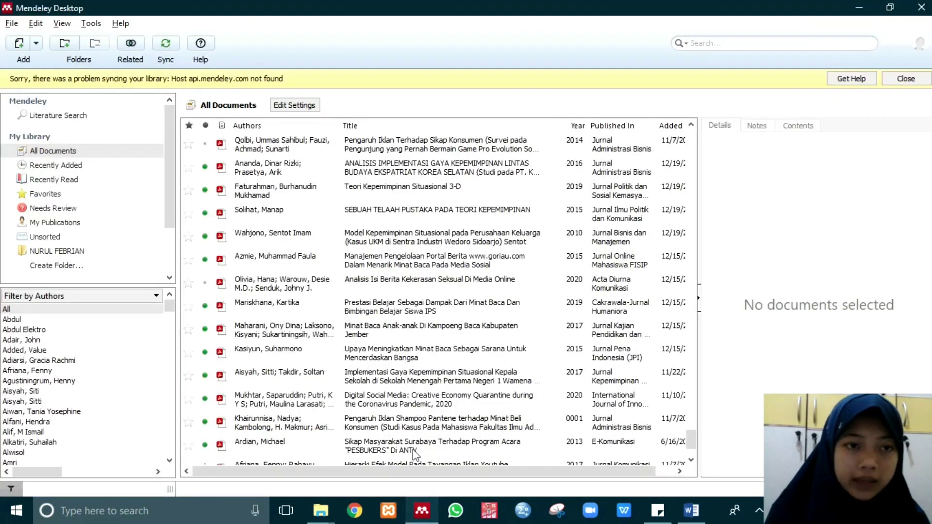
{"action": "left_click", "coordinate": [17, 44]}
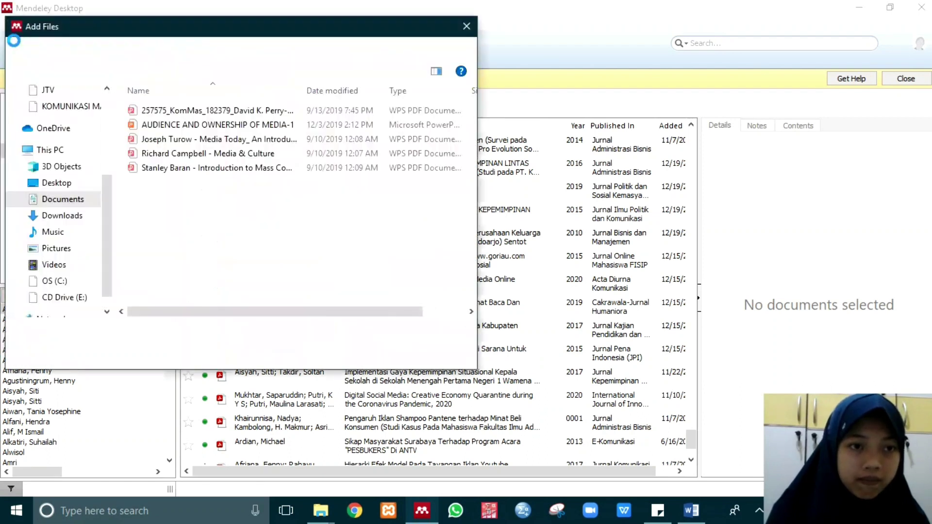
{"action": "left_click", "coordinate": [137, 113]}
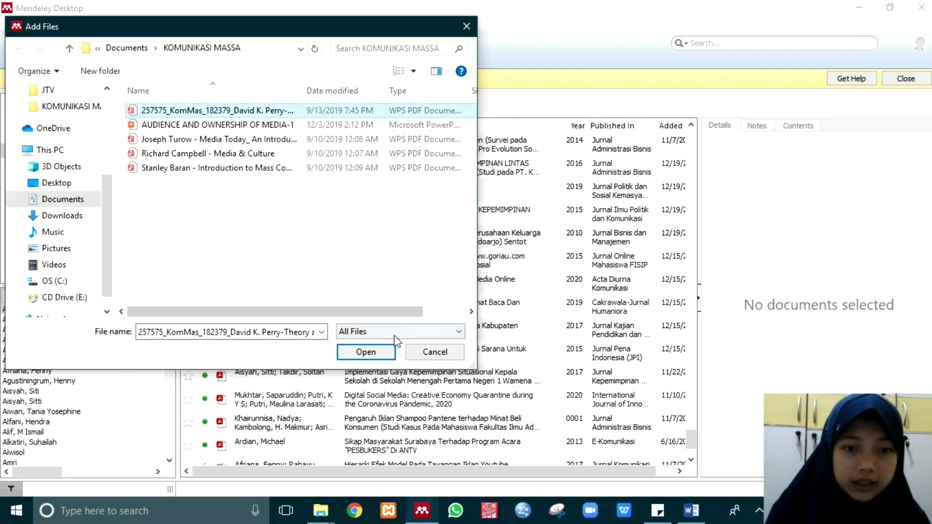
{"action": "left_click", "coordinate": [374, 353]}
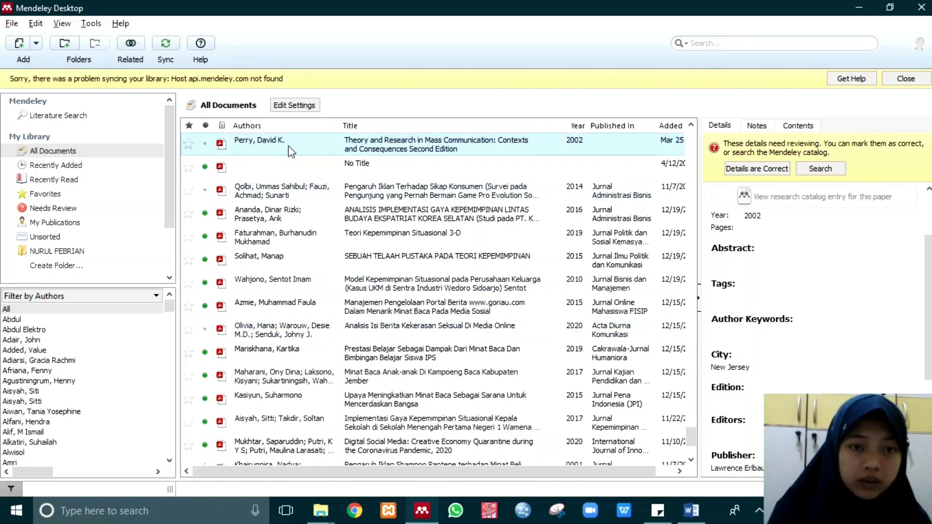
- Open the added book's PDF at its cover and compare the title and edition with the entry's details
{"action": "double_click", "coordinate": [291, 152]}
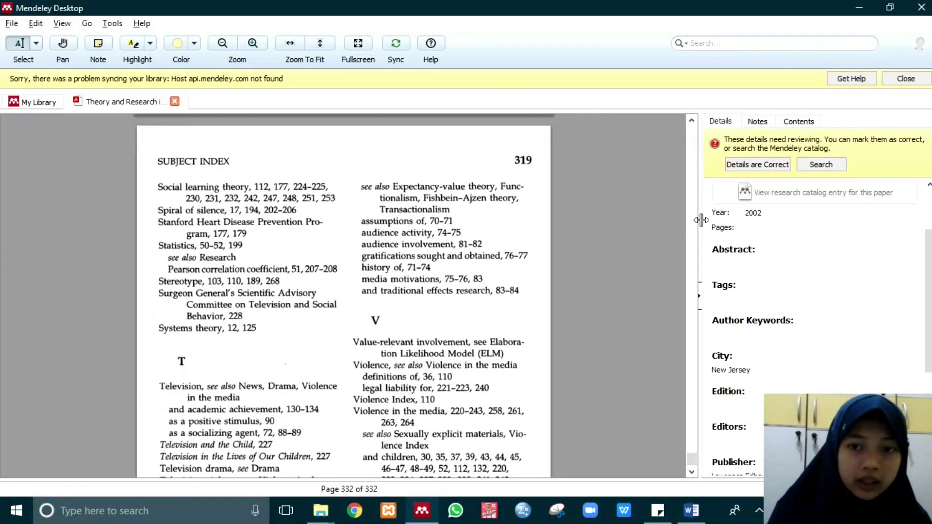
{"action": "left_click_drag", "start_coordinate": [694, 459], "coordinate": [672, 120]}
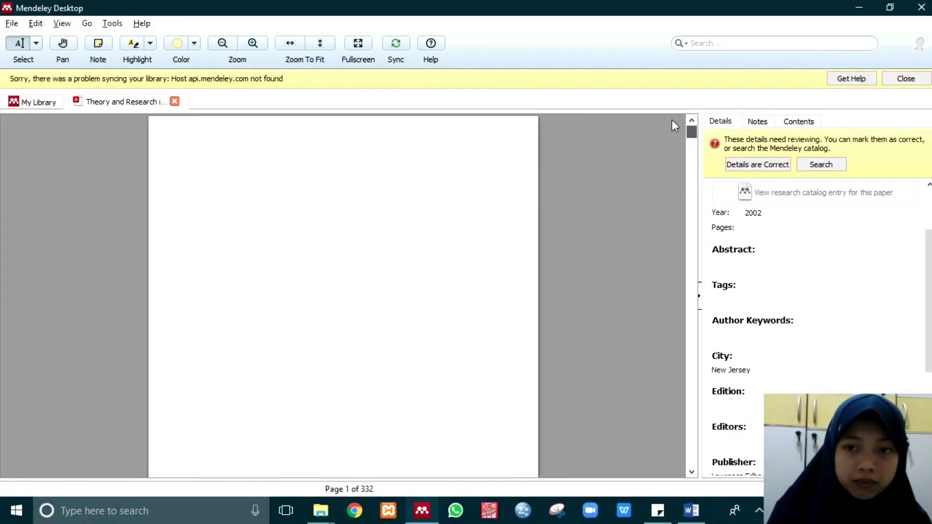
{"action": "scroll", "coordinate": [254, 278], "scroll_direction": "down", "scroll_amount": 3}
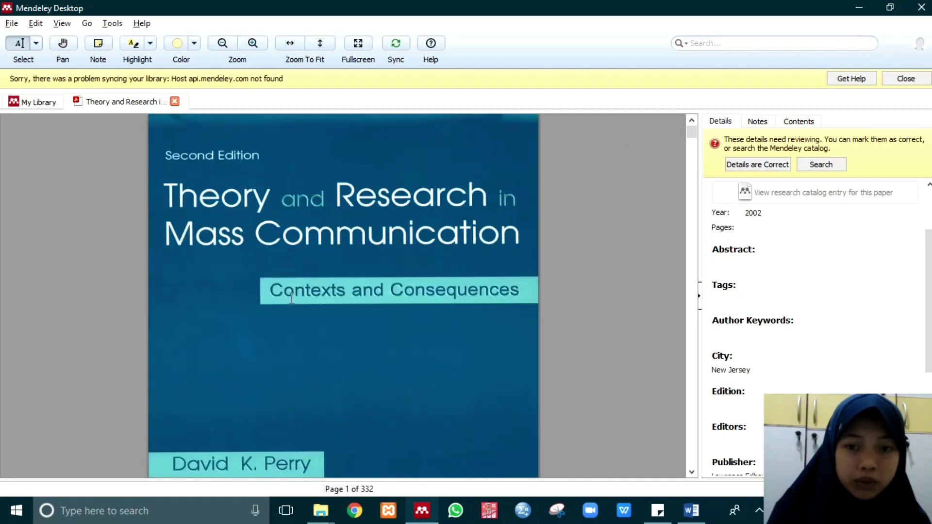
{"action": "scroll", "coordinate": [228, 234], "scroll_direction": "down", "scroll_amount": 3}
{"action": "scroll", "coordinate": [228, 234], "scroll_direction": "up", "scroll_amount": 1}
{"action": "scroll", "coordinate": [825, 335], "scroll_direction": "up", "scroll_amount": 2}
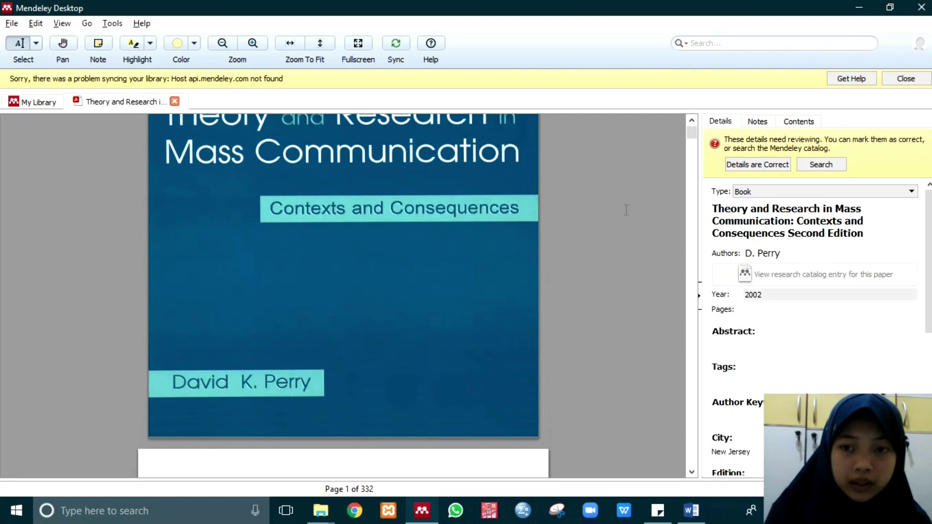
{"action": "scroll", "coordinate": [331, 218], "scroll_direction": "up", "scroll_amount": 3}
{"action": "scroll", "coordinate": [331, 219], "scroll_direction": "down", "scroll_amount": 10}
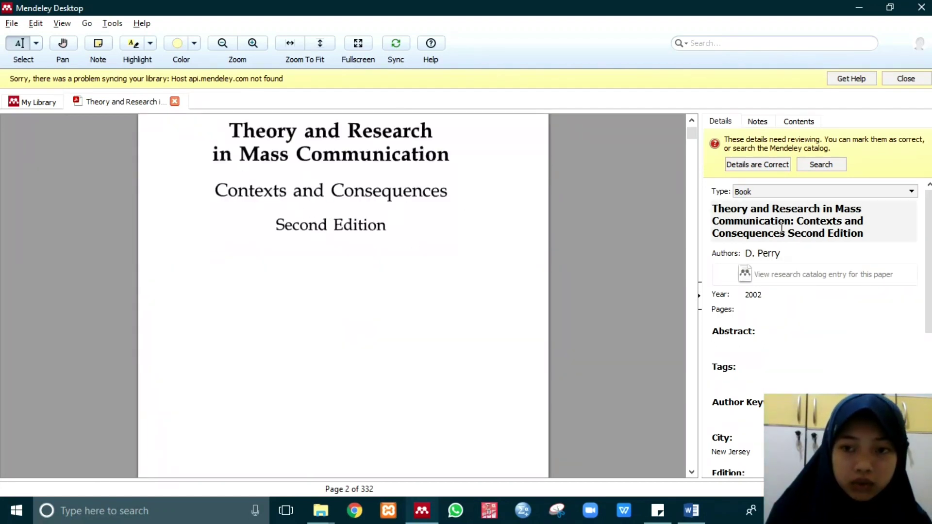
- Check the author, year, city and publisher on the book's title page against the entry's details
{"action": "scroll", "coordinate": [416, 223], "scroll_direction": "down", "scroll_amount": 10}
{"action": "scroll", "coordinate": [403, 235], "scroll_direction": "down", "scroll_amount": 20}
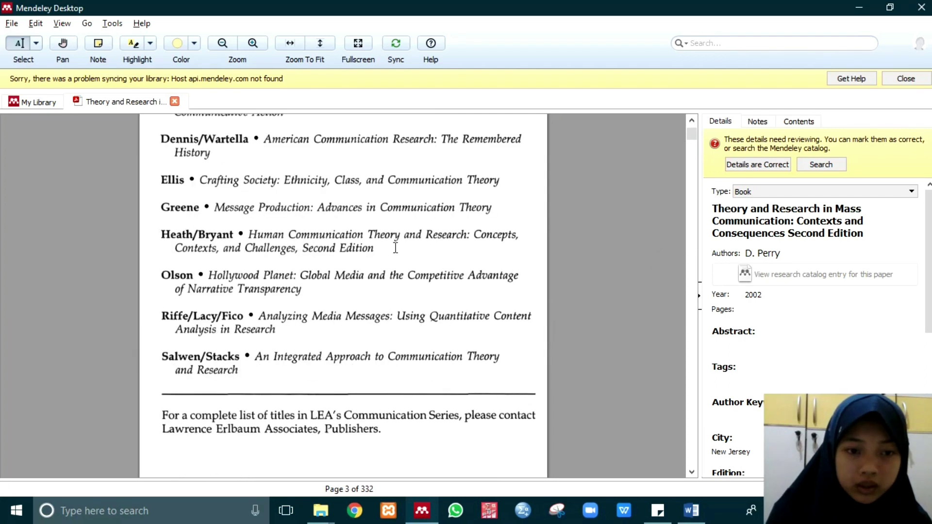
{"action": "scroll", "coordinate": [389, 274], "scroll_direction": "down", "scroll_amount": 1}
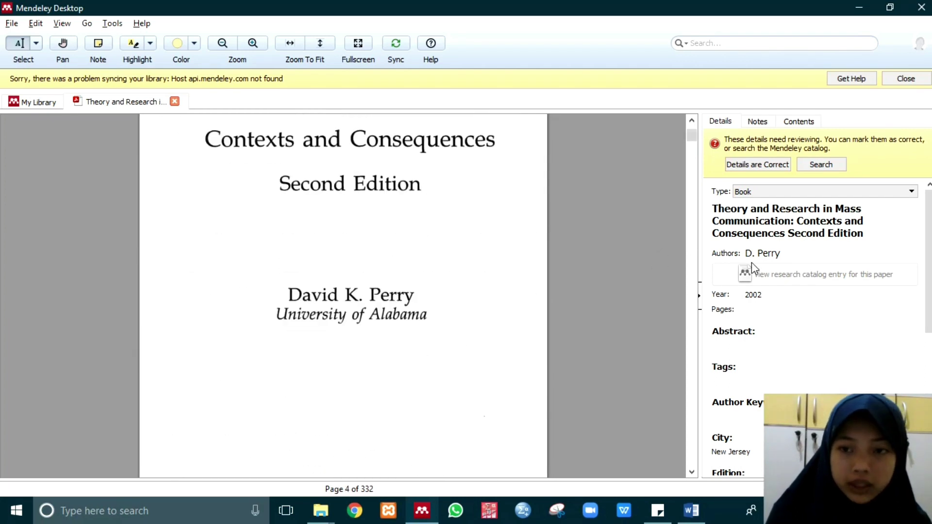
{"action": "left_click", "coordinate": [752, 262]}
{"action": "left_click", "coordinate": [471, 267]}
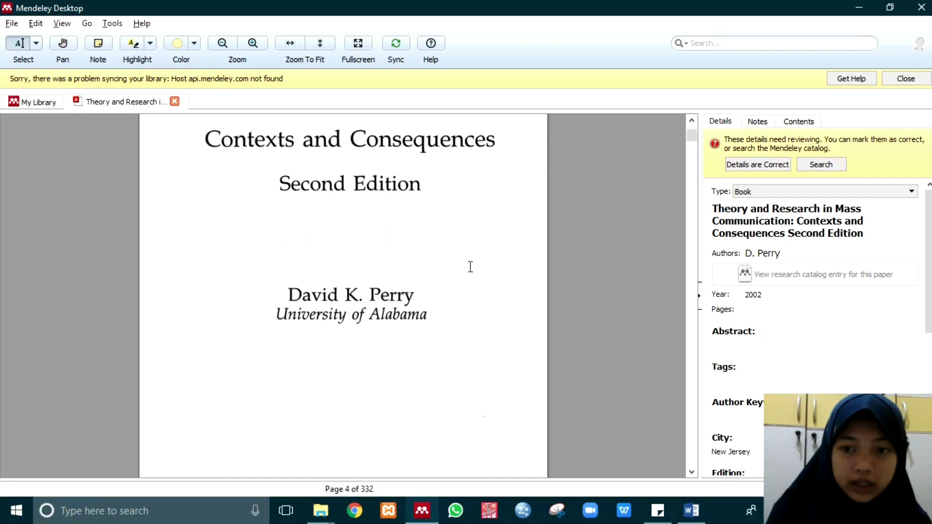
{"action": "scroll", "coordinate": [461, 271], "scroll_direction": "down", "scroll_amount": 4}
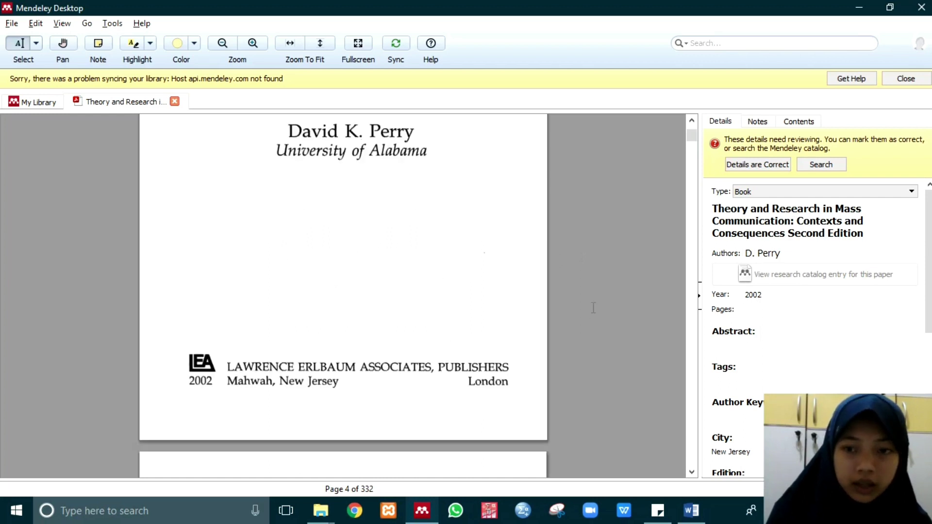
{"action": "scroll", "coordinate": [740, 369], "scroll_direction": "down", "scroll_amount": 3}
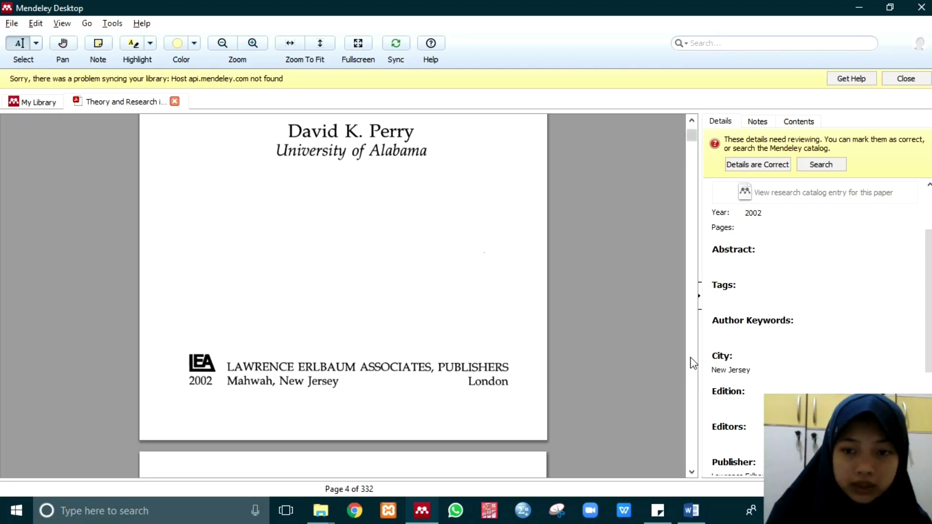
{"action": "scroll", "coordinate": [757, 366], "scroll_direction": "down", "scroll_amount": 3}
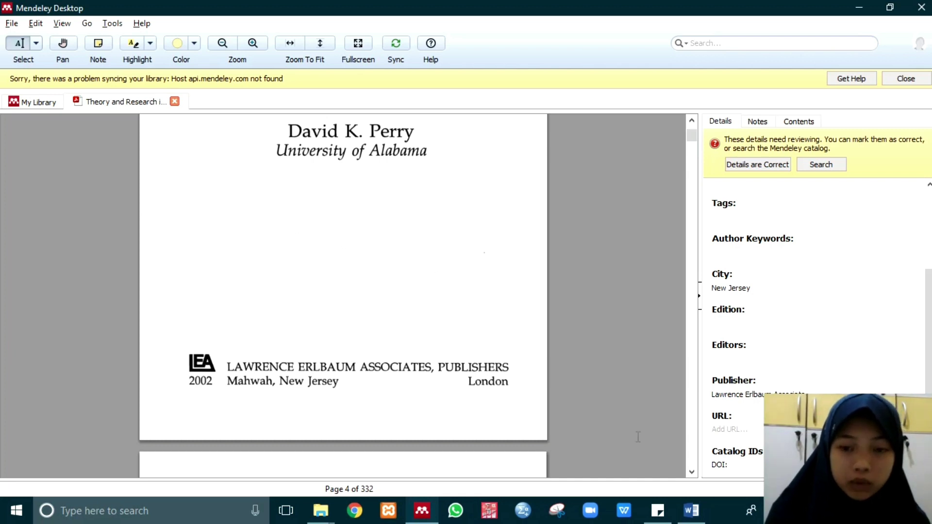
- Copy the pragmatism sentence from the sticky note and paste it as plain text above DAFTAR PUSTAKA in the Word document
{"action": "left_click", "coordinate": [694, 513]}
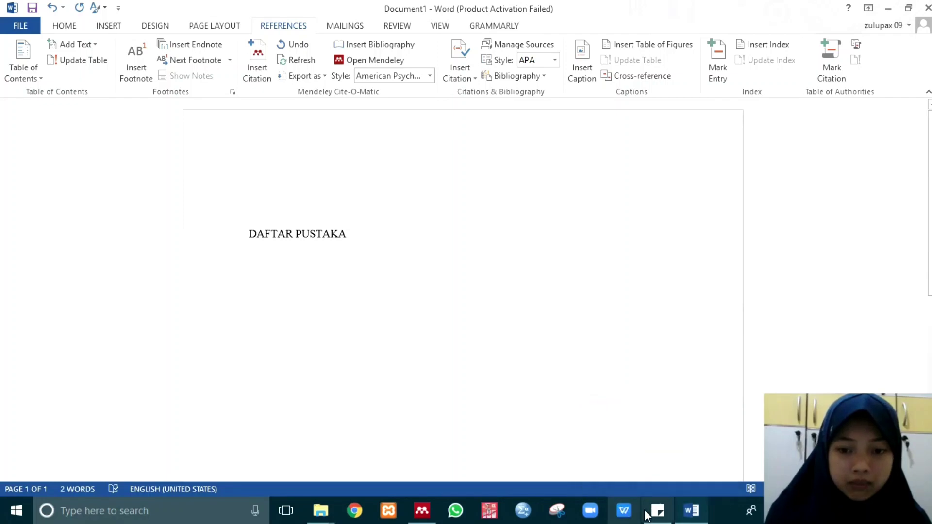
{"action": "mouse_move", "coordinate": [657, 510]}
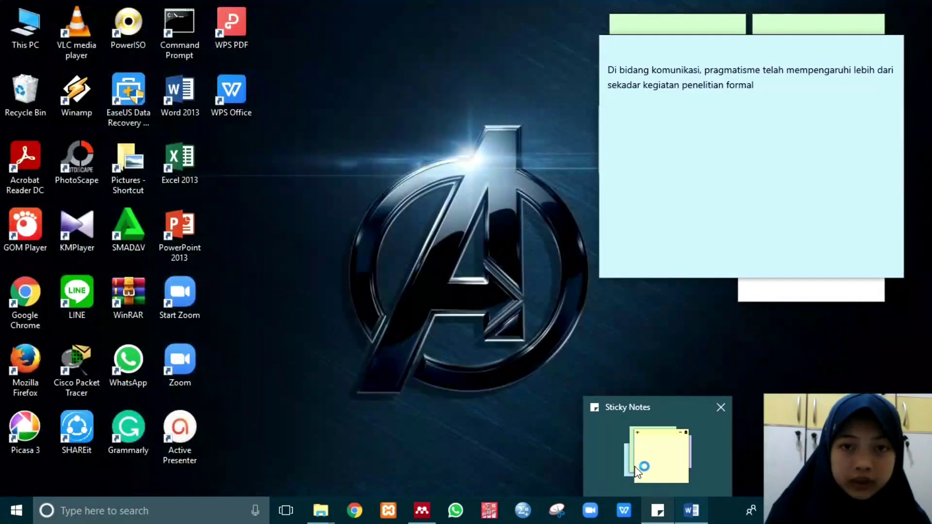
{"action": "left_click", "coordinate": [638, 471]}
{"action": "left_click_drag", "start_coordinate": [606, 68], "coordinate": [279, 174]}
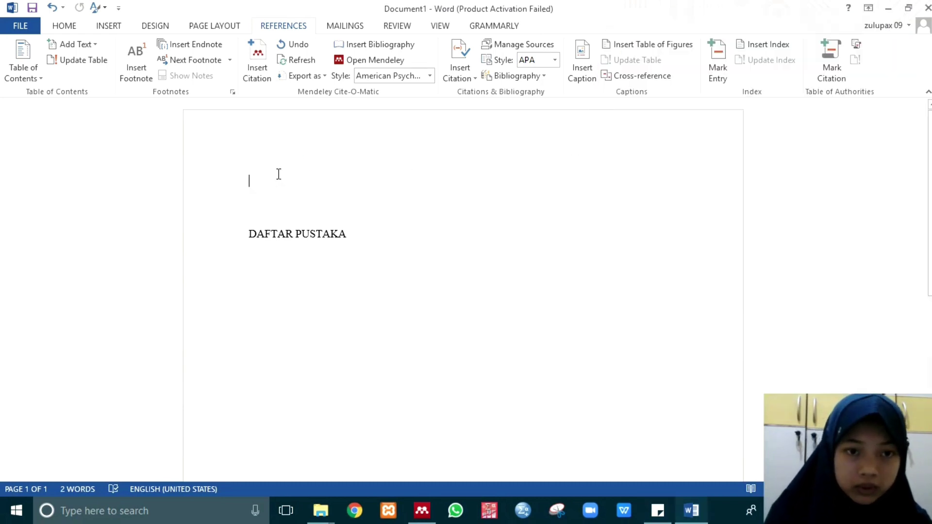
{"action": "right_click", "coordinate": [270, 181]}
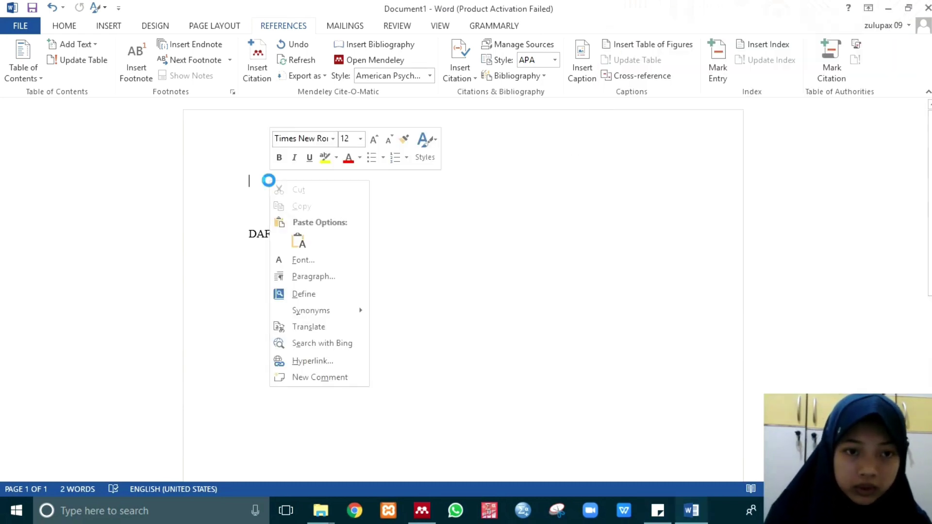
{"action": "left_click", "coordinate": [301, 239]}
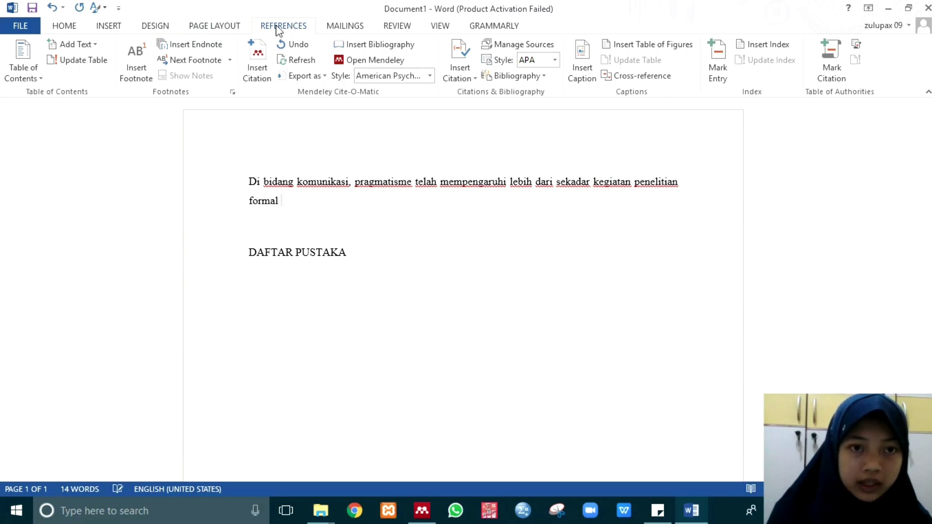
- Cite the 2002 book Theory and Research in Mass Communication after the pasted sentence, searching by author surname, and insert the bibliography under DAFTAR PUSTAKA
{"action": "left_click", "coordinate": [262, 76]}
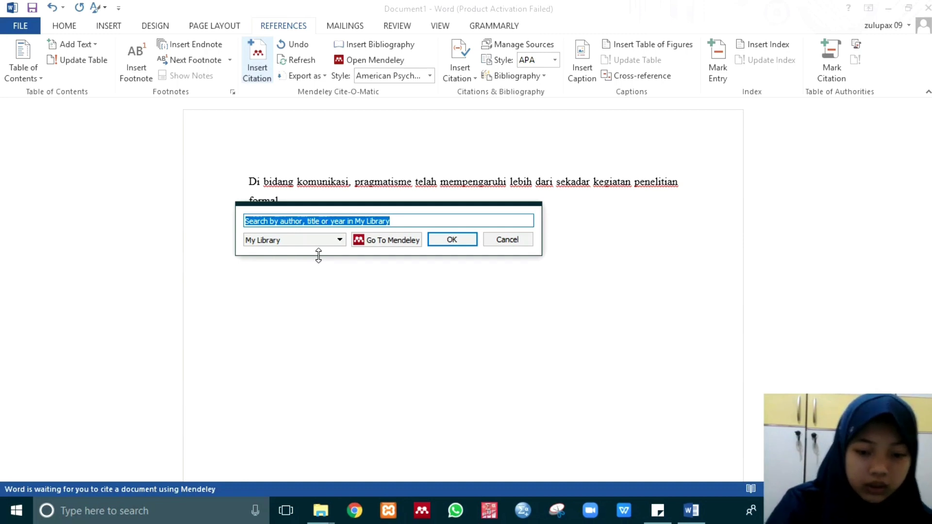
{"action": "type", "text": "perry"}
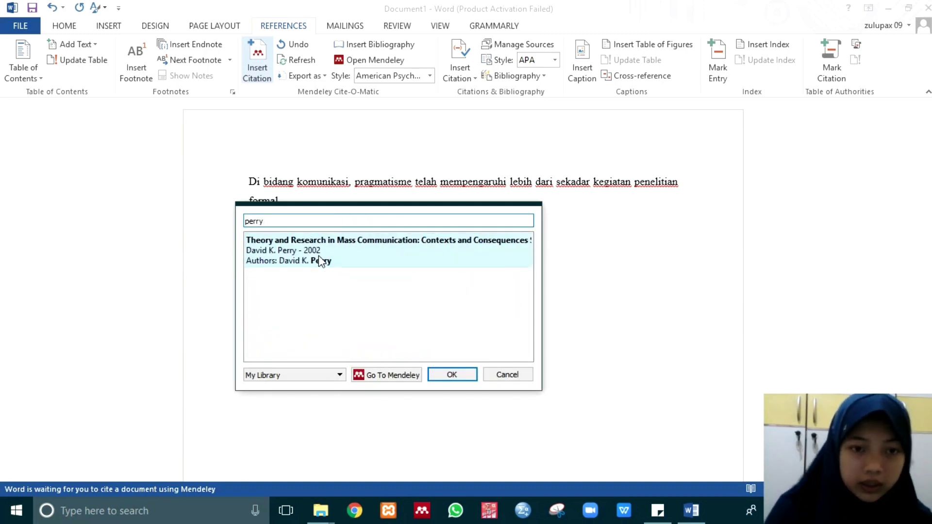
{"action": "left_click", "coordinate": [332, 262]}
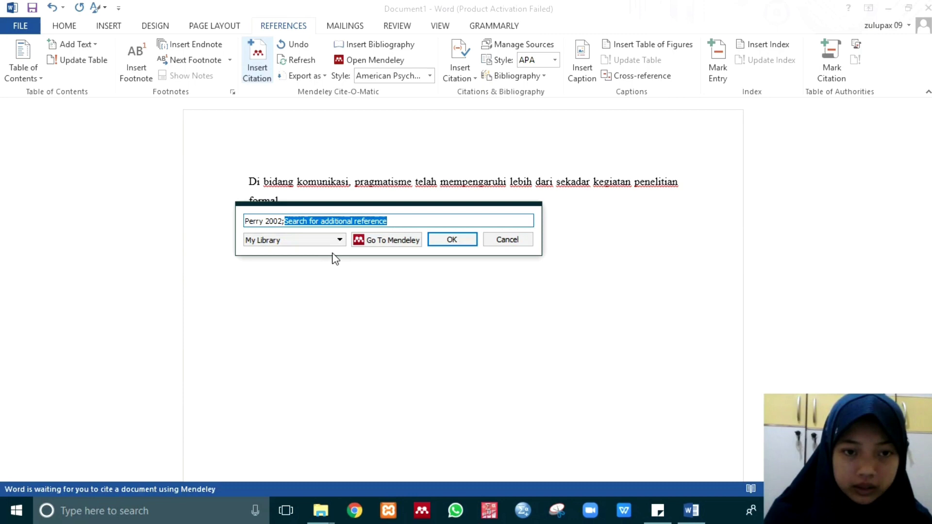
{"action": "left_click", "coordinate": [450, 241]}
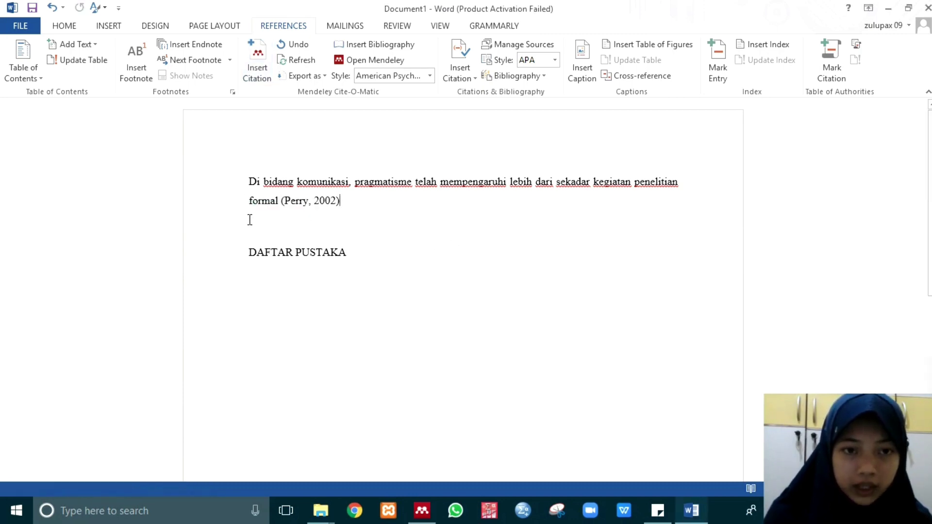
{"action": "left_click", "coordinate": [282, 279]}
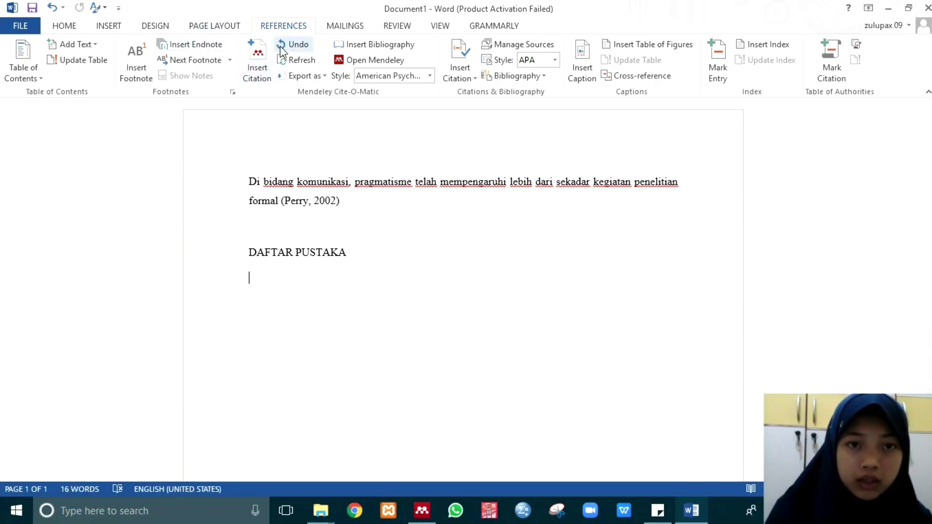
{"action": "left_click", "coordinate": [365, 45]}
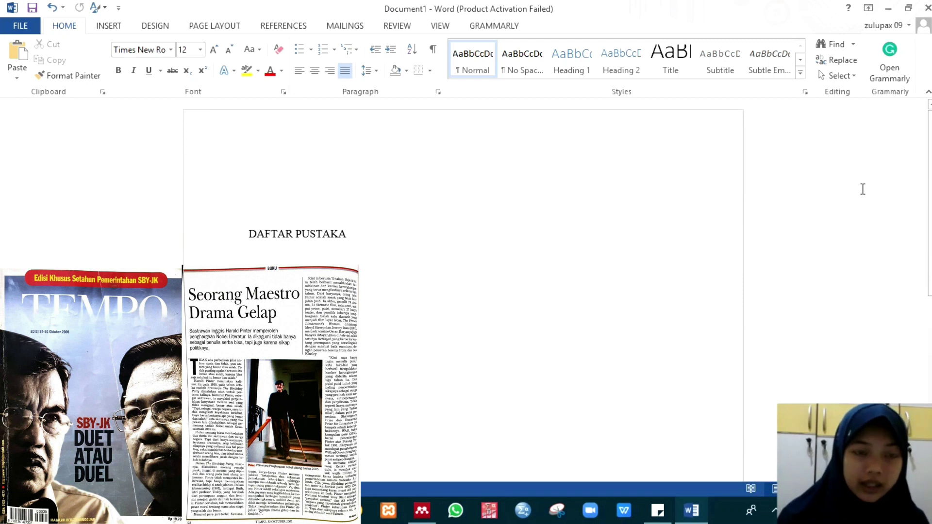
- Switch to Mendeley Desktop and start a manual entry with the document type Magazine Article
{"action": "left_click", "coordinate": [423, 512]}
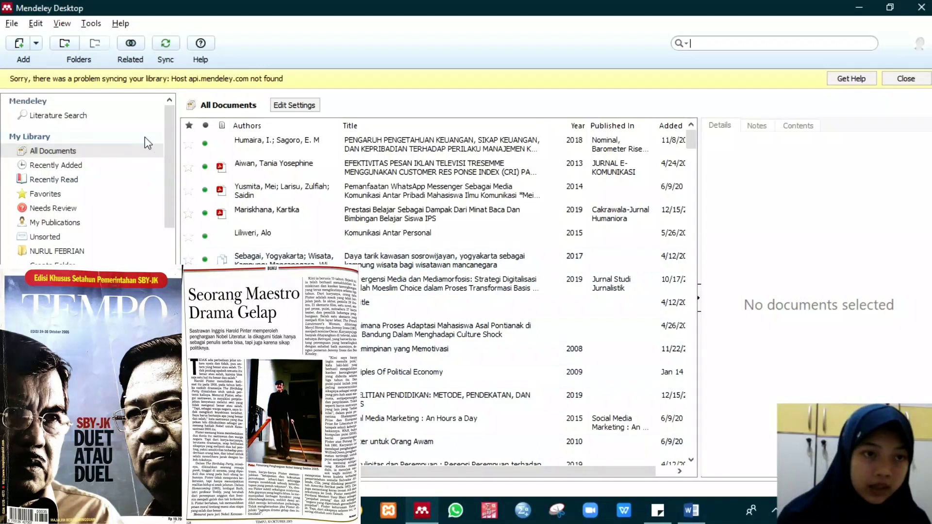
{"action": "left_click", "coordinate": [36, 43]}
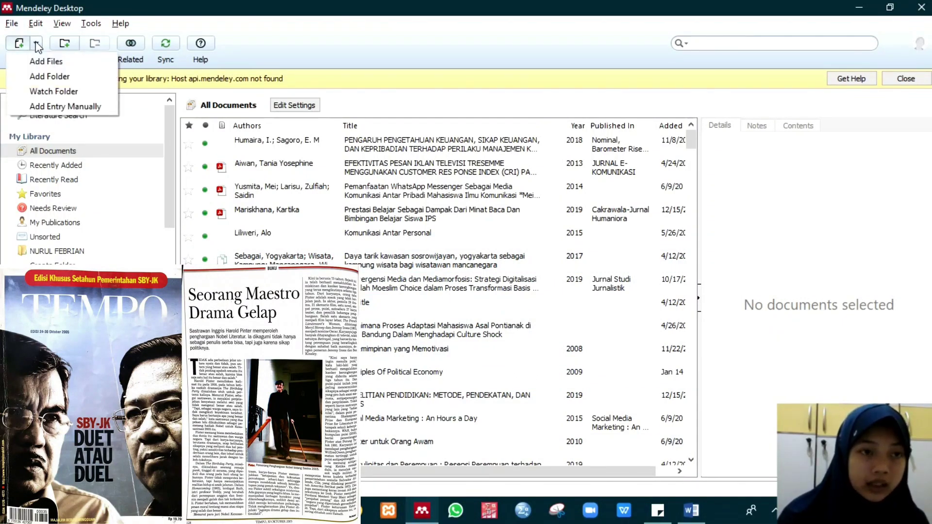
{"action": "left_click", "coordinate": [44, 104]}
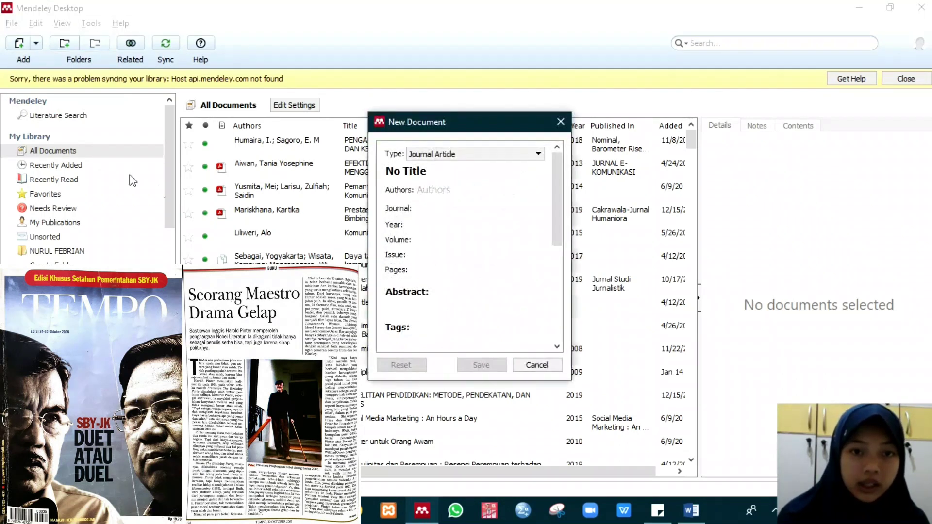
{"action": "left_click", "coordinate": [482, 158]}
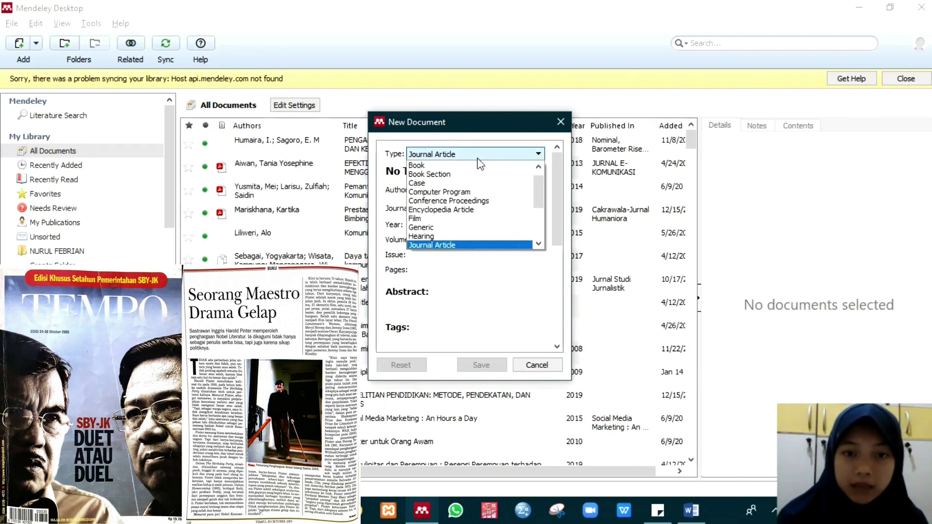
{"action": "scroll", "coordinate": [452, 210], "scroll_direction": "down", "scroll_amount": 3}
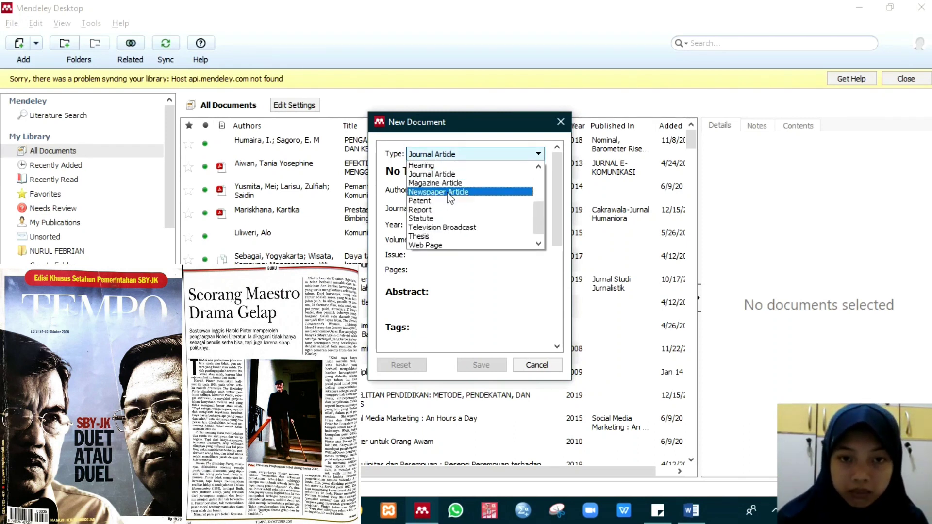
{"action": "left_click", "coordinate": [448, 186]}
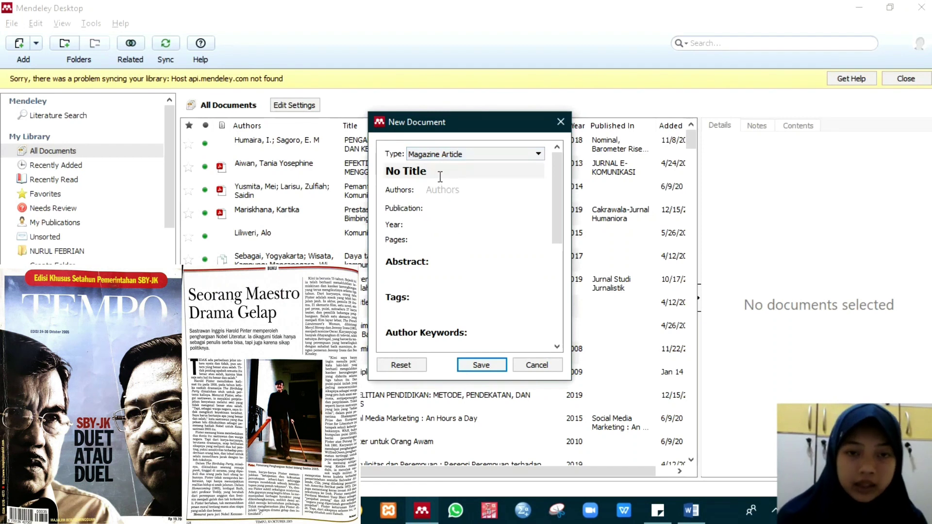
- Set the new entry's title to "Seorang Maestro Drama Gelap"
{"action": "left_click", "coordinate": [440, 176]}
{"action": "left_click_drag", "start_coordinate": [440, 176], "coordinate": [386, 171]}
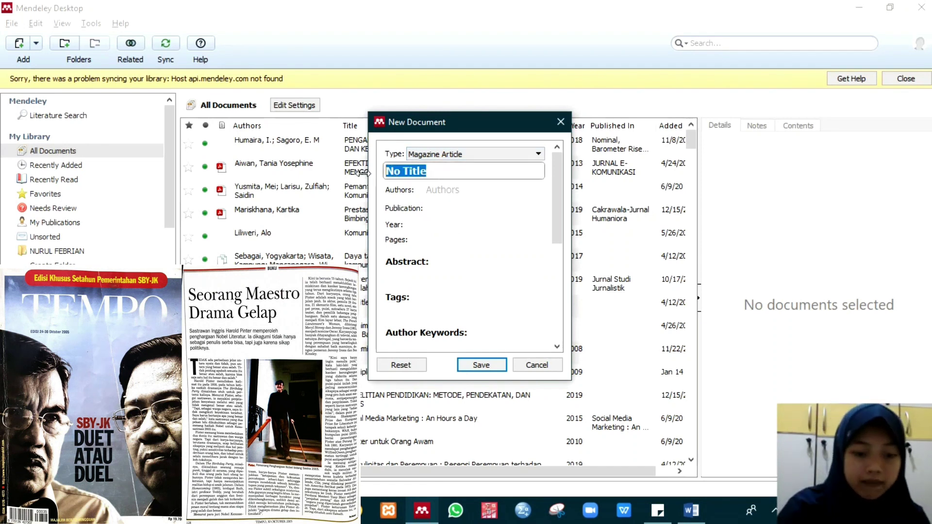
{"action": "type", "text": "S"}
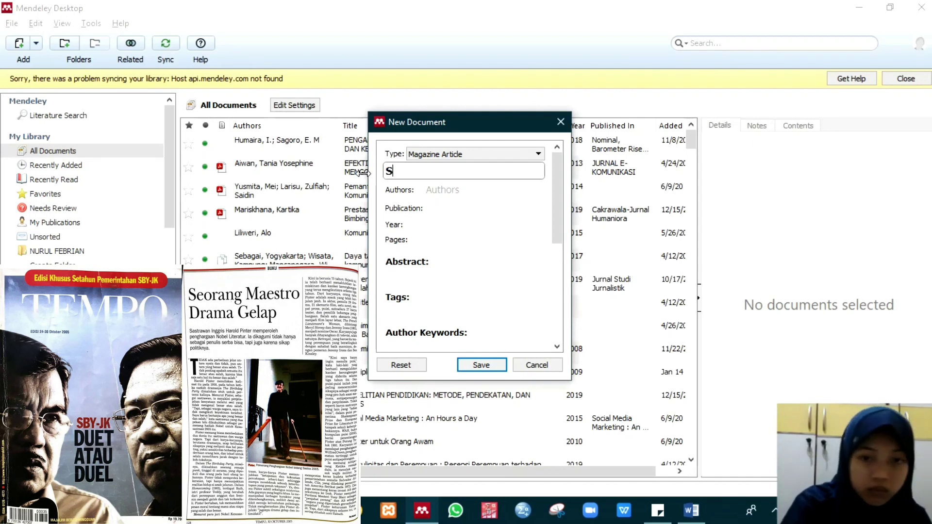
{"action": "type", "text": "eorang"}
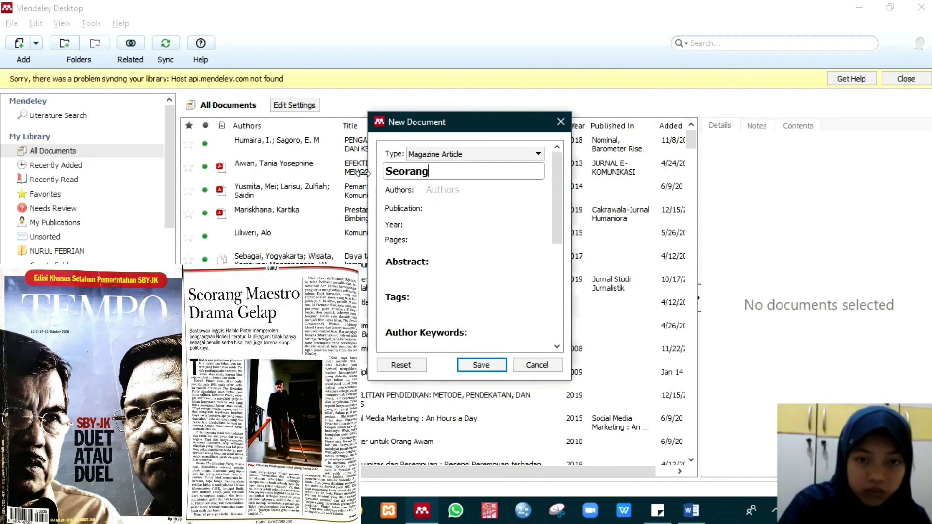
{"action": "type", "text": " Maest"}
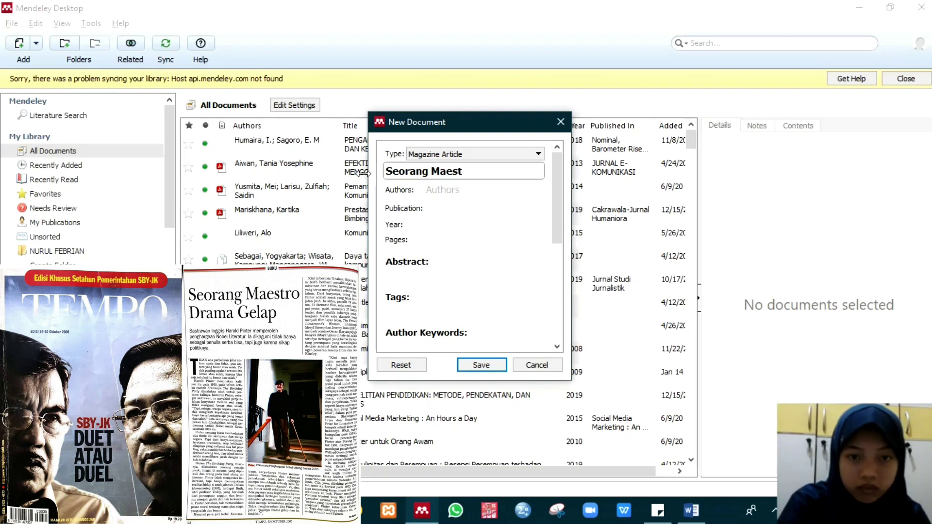
{"action": "type", "text": "ro Dr"}
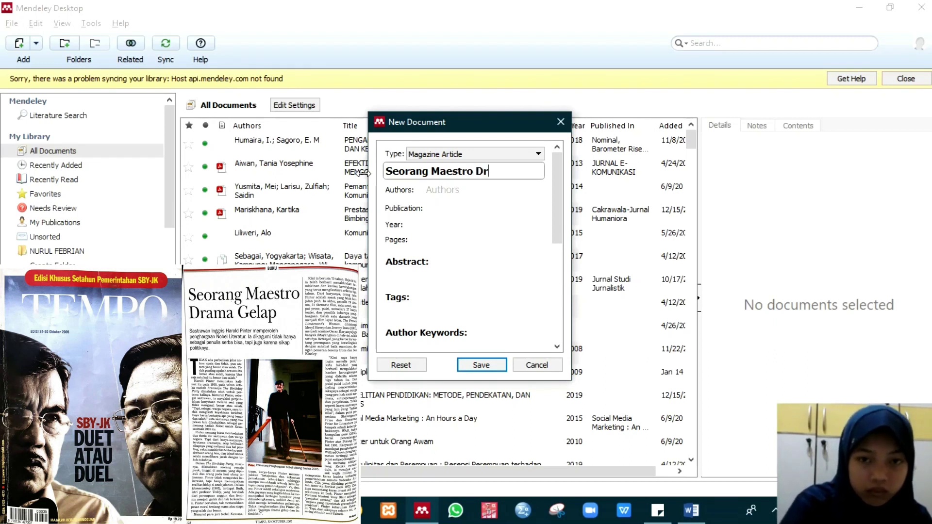
{"action": "type", "text": "ama Gelap"}
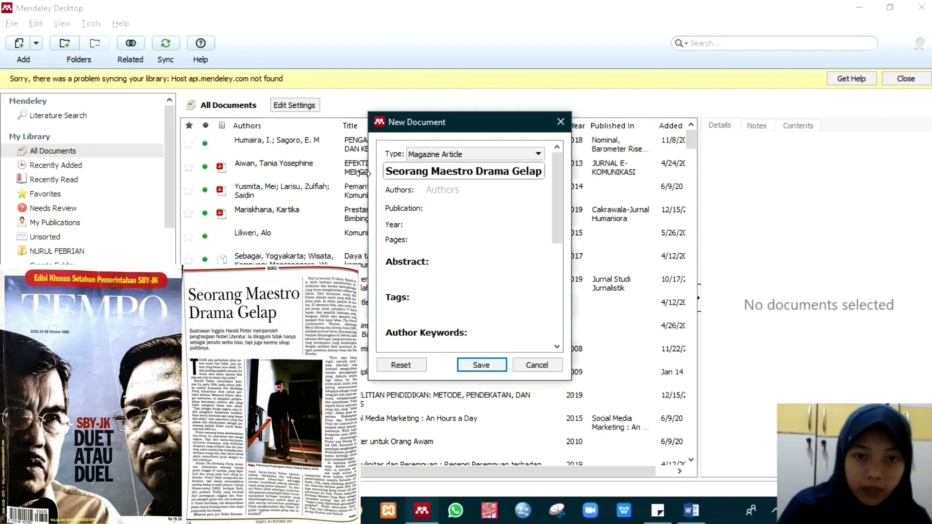
- Enter the article author's full name in the new magazine entry
{"action": "left_click", "coordinate": [434, 190]}
{"action": "type", "text": "B"}
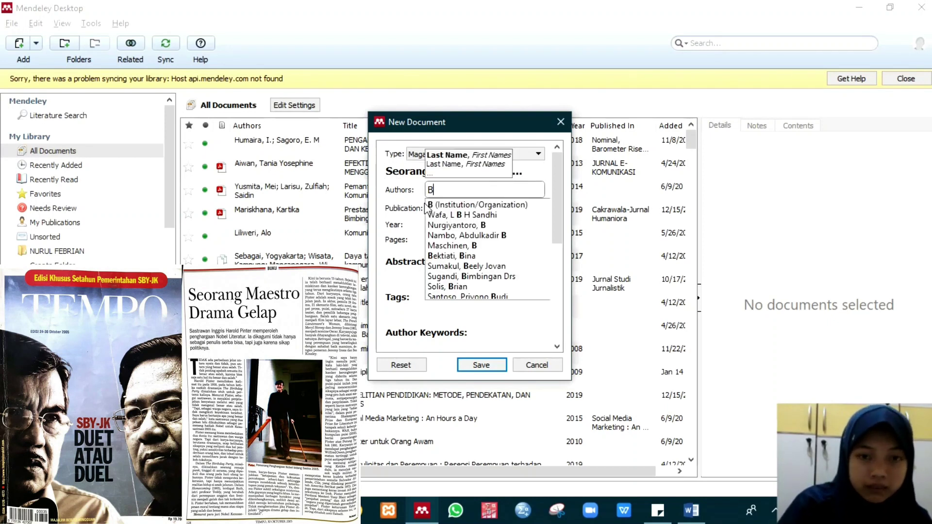
{"action": "type", "text": "ina Bek"}
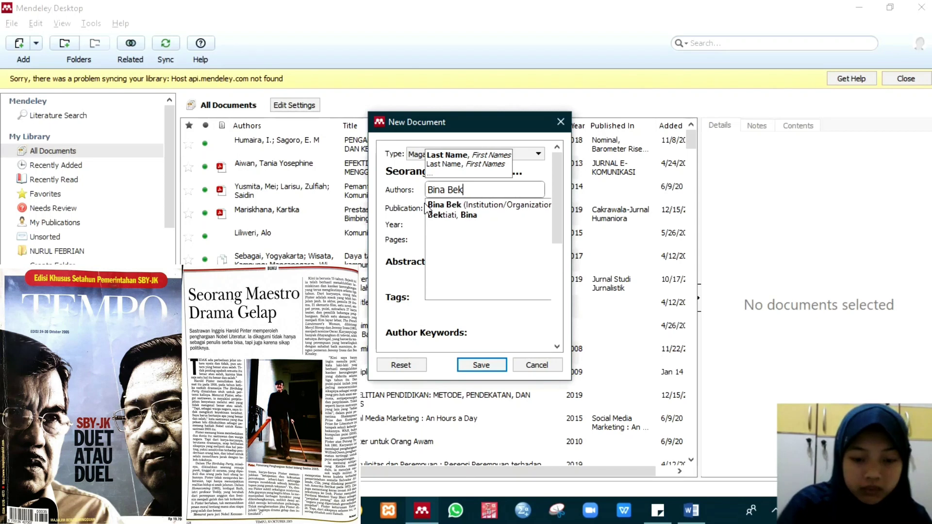
{"action": "type", "text": "tiati"}
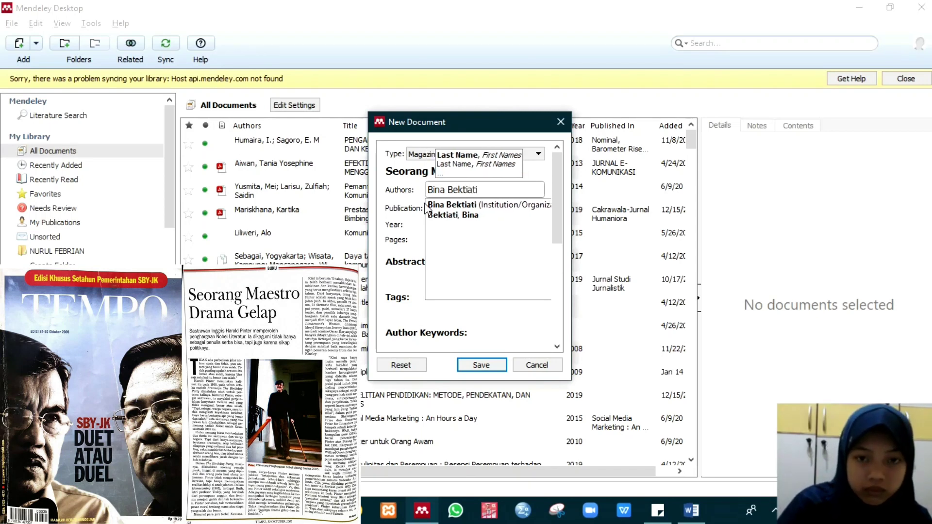
{"action": "key", "text": "Return"}
{"action": "key", "text": "Tab"}
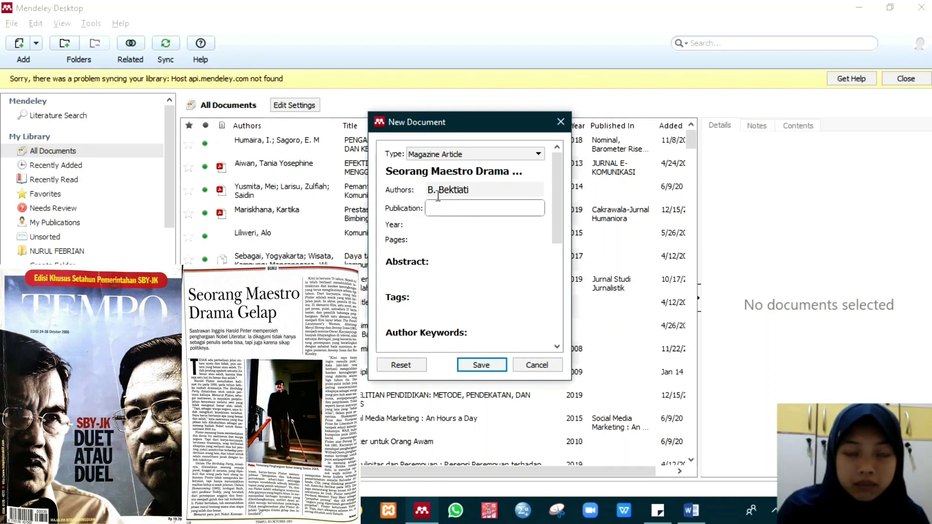
- Fill in the magazine entry's publication as TEMPO, year as 2005 and pages as 128
{"action": "type", "text": "TEMP"}
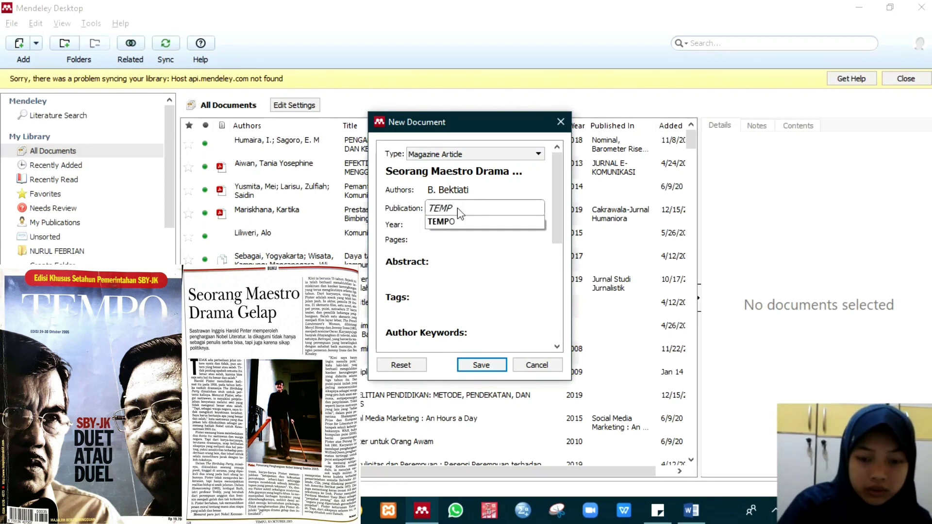
{"action": "type", "text": "O"}
{"action": "left_click", "coordinate": [469, 222]}
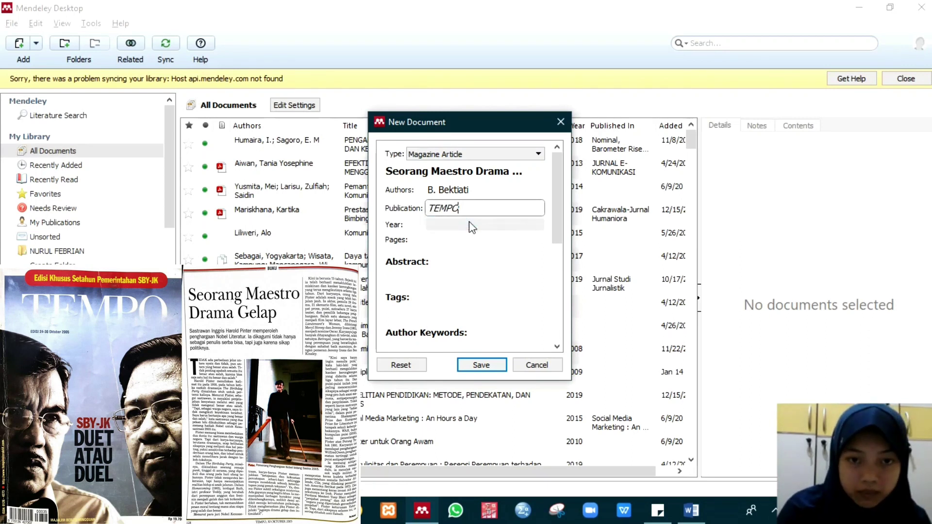
{"action": "left_click", "coordinate": [454, 227]}
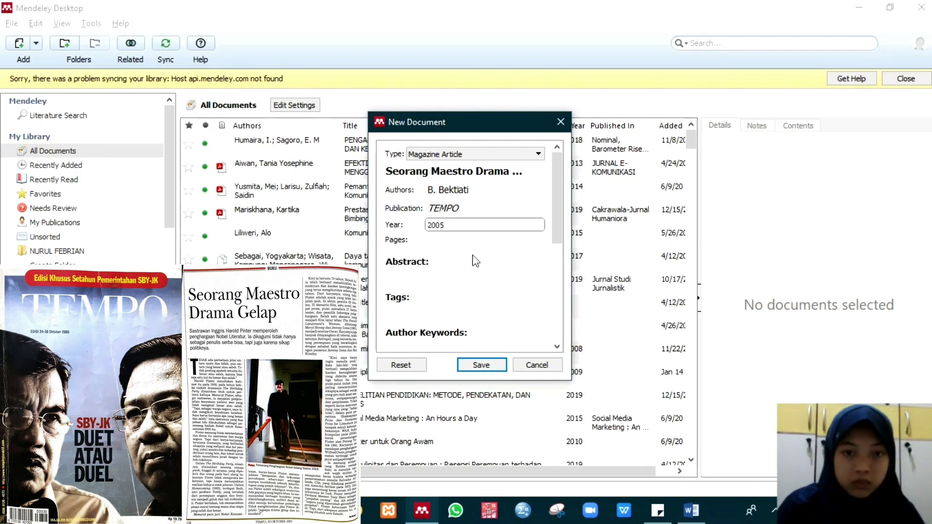
{"action": "left_click", "coordinate": [446, 239]}
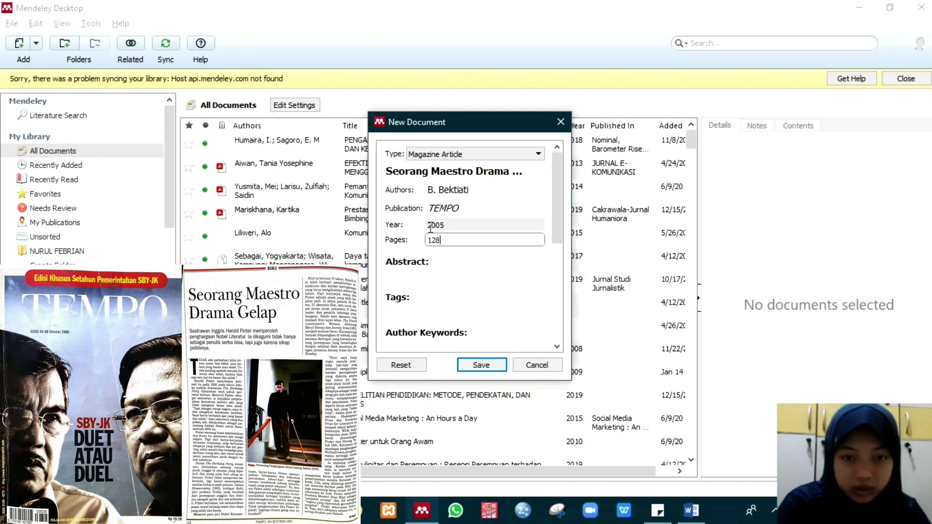
- Set the entry's city to Jakarta and month to Oktober, and save the new document
{"action": "scroll", "coordinate": [430, 228], "scroll_direction": "down", "scroll_amount": 5}
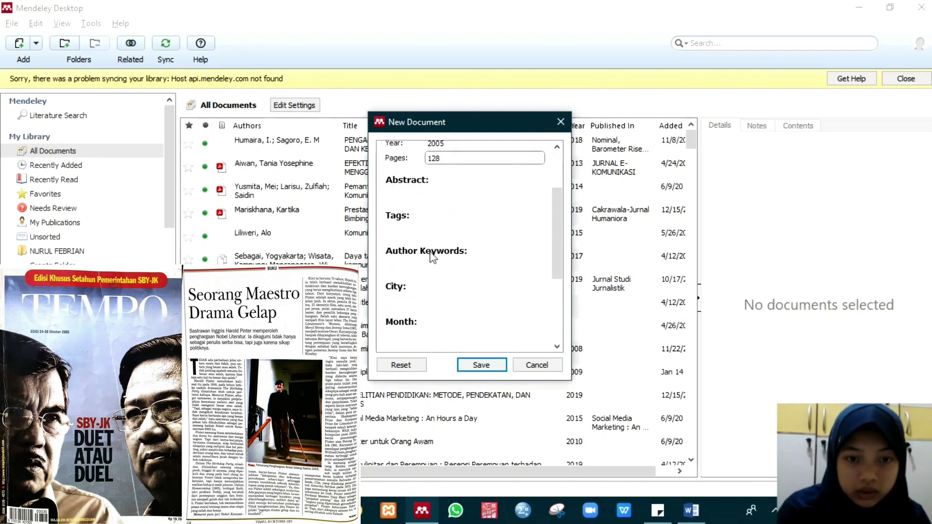
{"action": "left_click", "coordinate": [428, 219]}
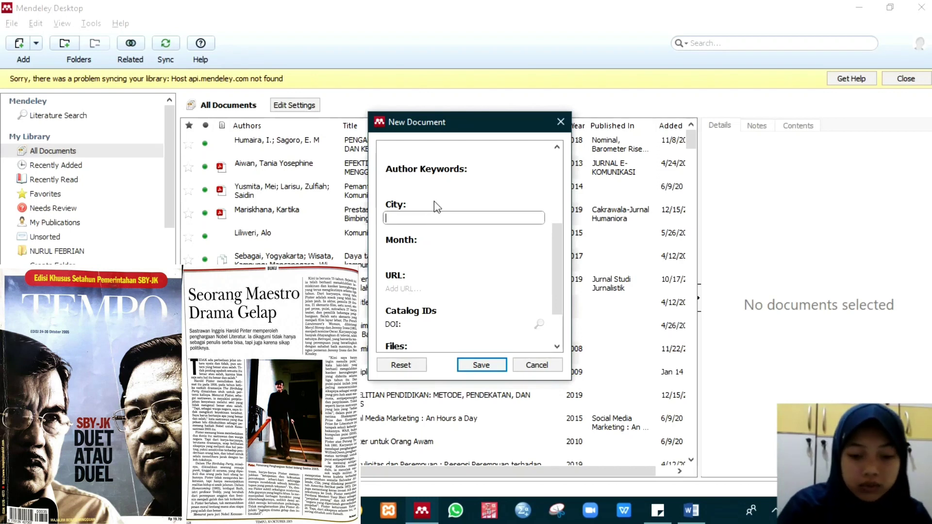
{"action": "type", "text": "j"}
{"action": "key", "text": "BackSpace"}
{"action": "type", "text": "Jakarta"}
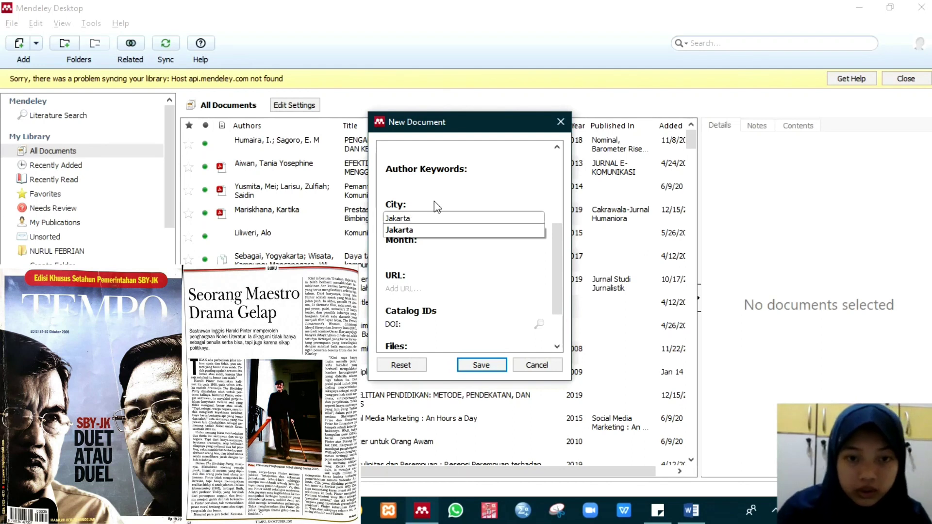
{"action": "left_click", "coordinate": [407, 253]}
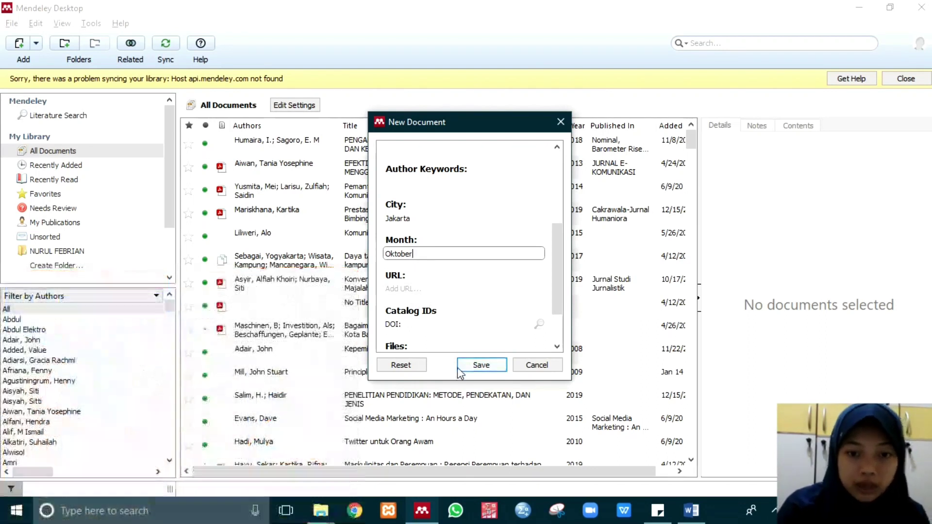
{"action": "left_click", "coordinate": [480, 365]}
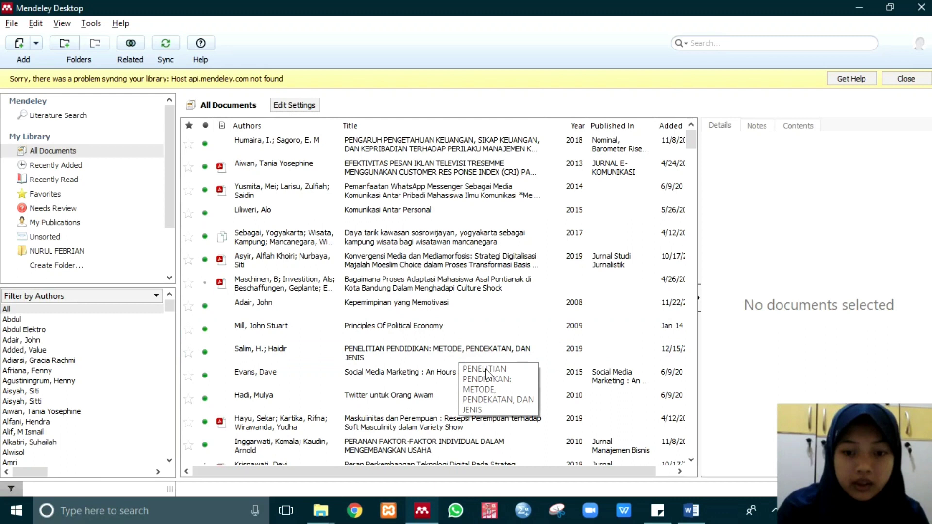
- Copy the sentence beginning "Menurut Pinter" from the sticky note and paste it above DAFTAR PUSTAKA in Word, in the document's formatting
{"action": "left_click", "coordinate": [691, 511]}
{"action": "left_click", "coordinate": [276, 177]}
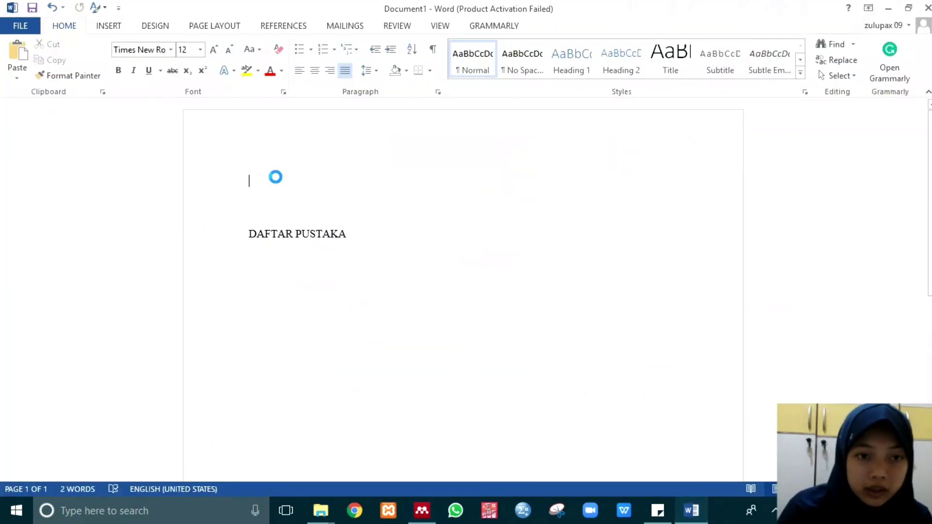
{"action": "left_click", "coordinate": [648, 502]}
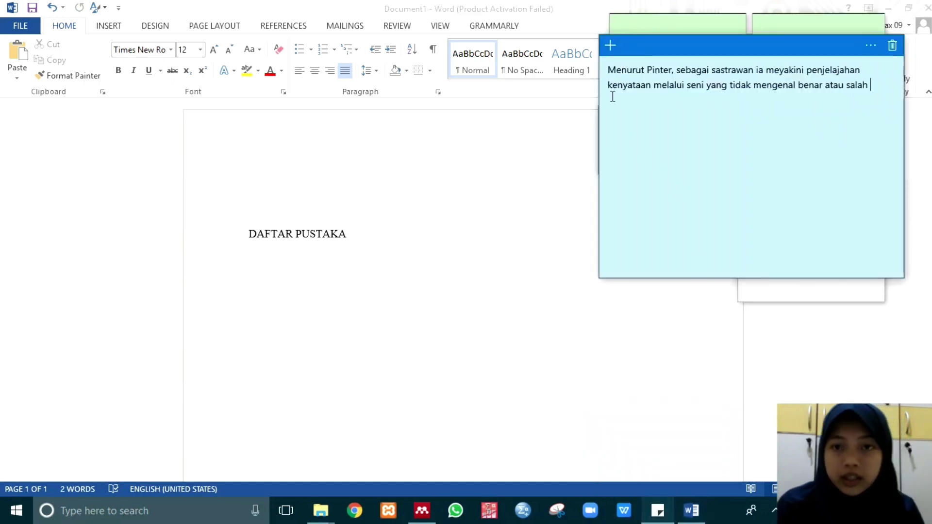
{"action": "left_click_drag", "start_coordinate": [611, 70], "coordinate": [892, 85]}
{"action": "key", "text": "ctrl+c"}
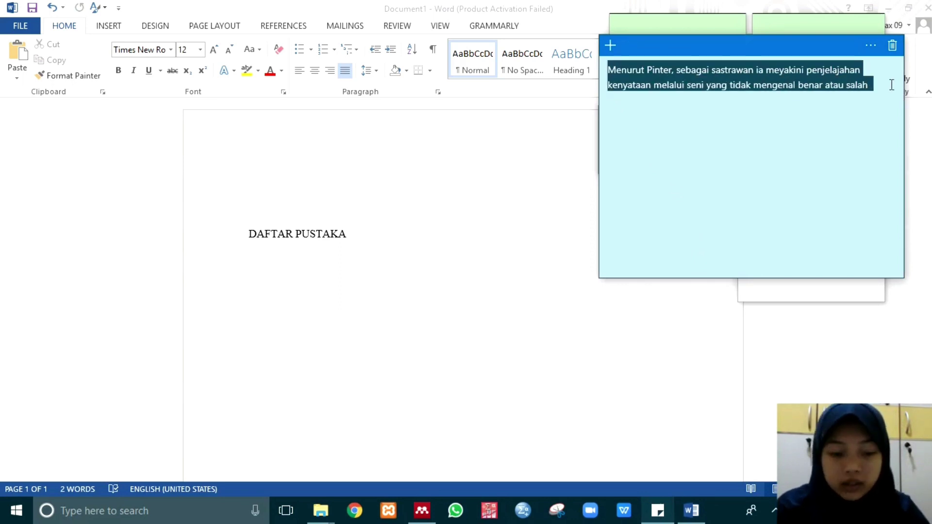
{"action": "left_click", "coordinate": [280, 173]}
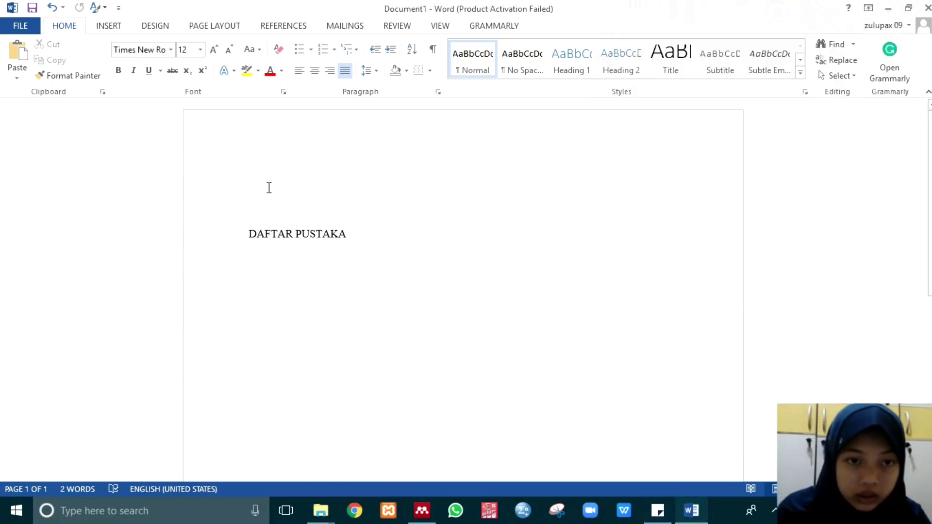
{"action": "right_click", "coordinate": [270, 187]}
{"action": "left_click", "coordinate": [299, 247]}
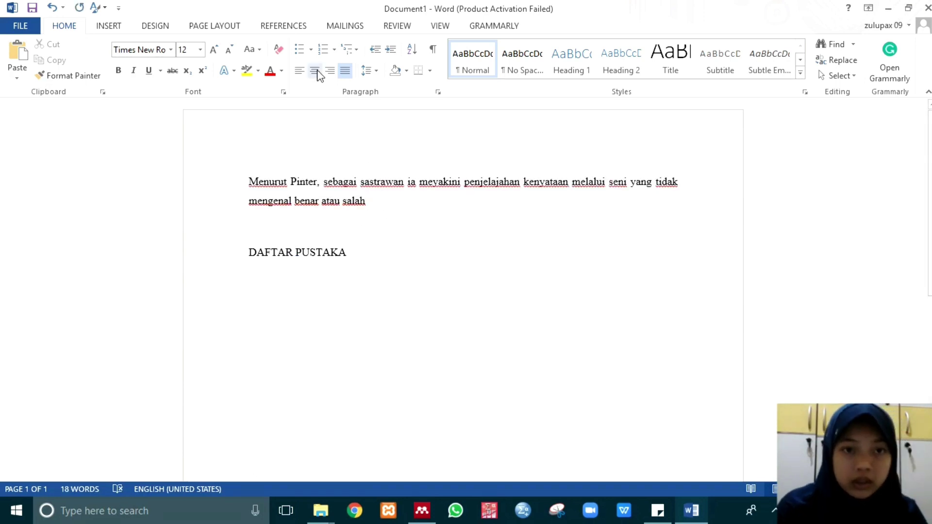
- Insert a Mendeley citation of "Seorang Maestro Drama Gelap" after the pasted sentence, searching the library for "maestr"
{"action": "left_click", "coordinate": [280, 29]}
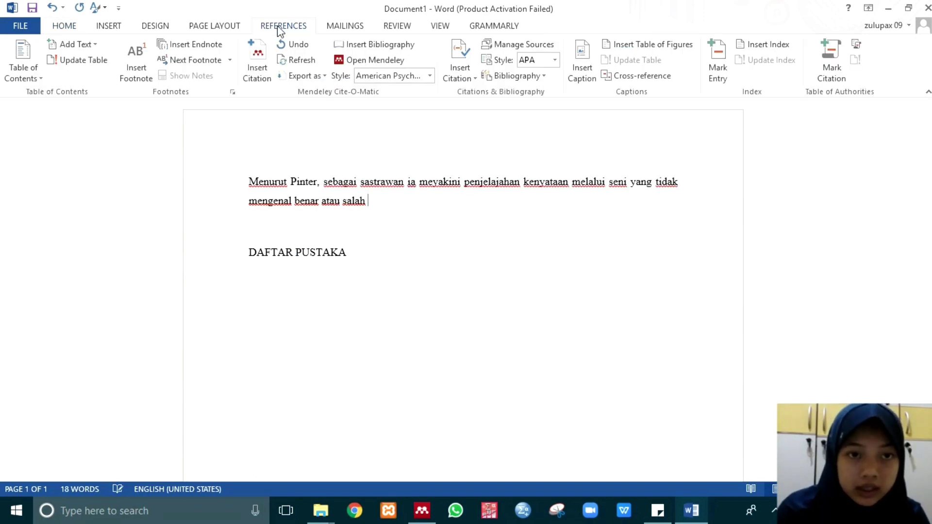
{"action": "left_click", "coordinate": [259, 79]}
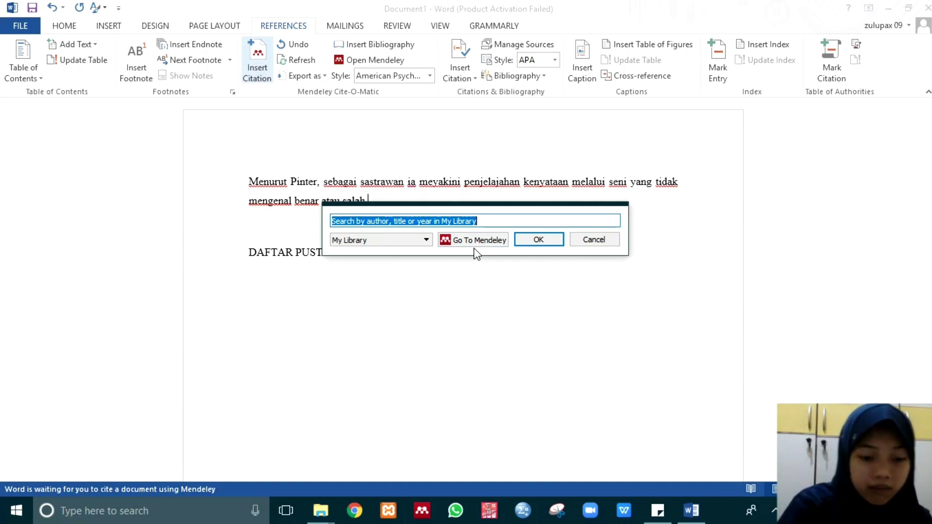
{"action": "type", "text": "maestr"}
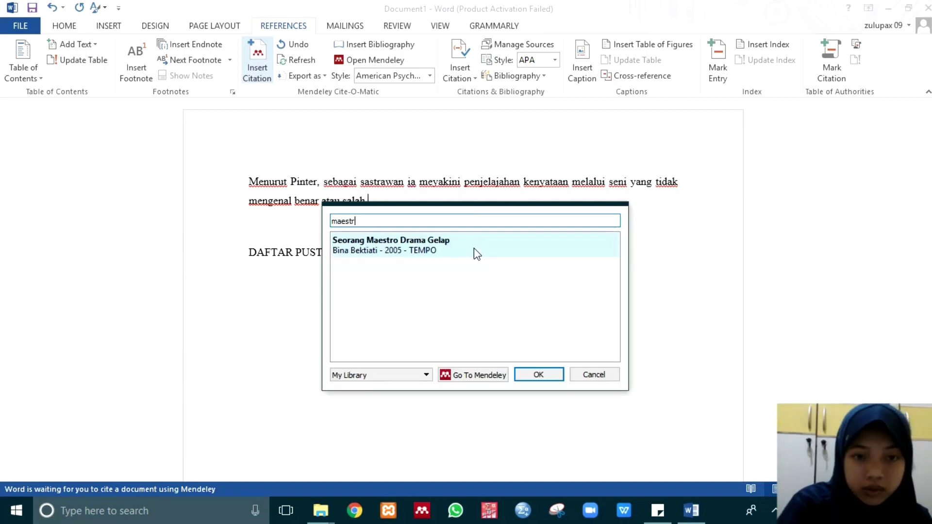
{"action": "left_click", "coordinate": [473, 249]}
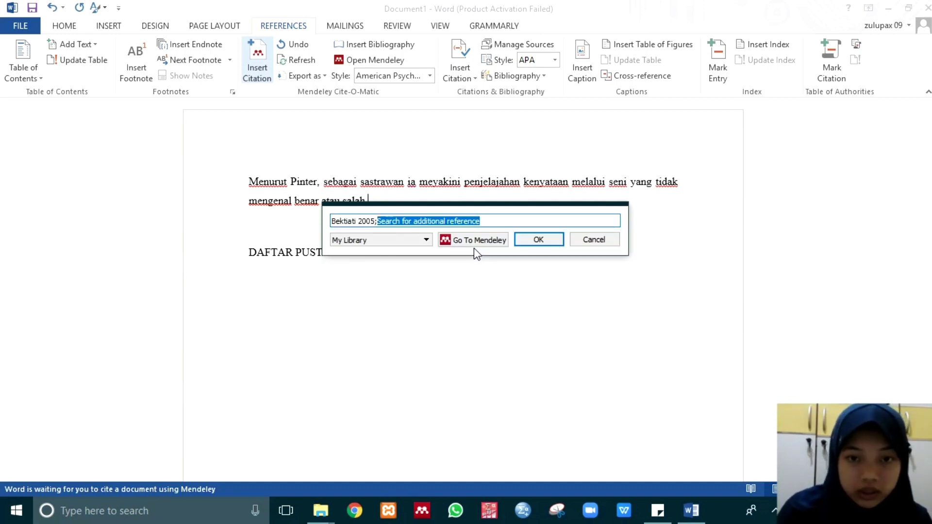
{"action": "left_click", "coordinate": [532, 244]}
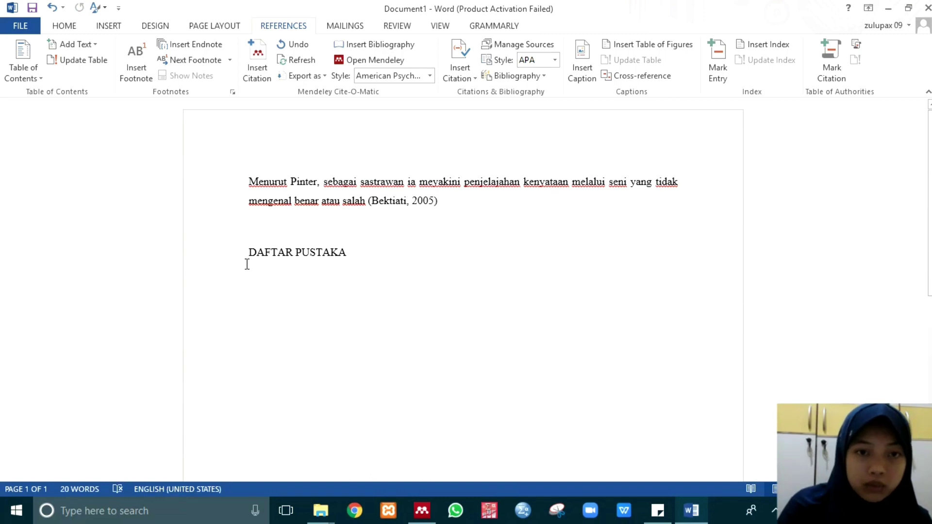
- Insert the Mendeley bibliography under the DAFTAR PUSTAKA heading
{"action": "left_click", "coordinate": [362, 46]}
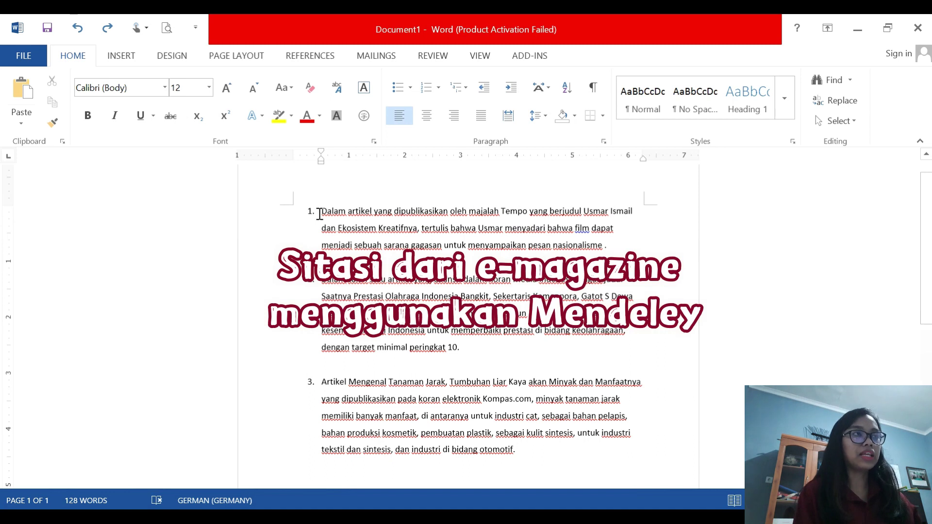
- Switch to Mendeley Desktop and start a manual entry of type Magazine Article in the sitasi folder
{"action": "left_click_drag", "start_coordinate": [320, 212], "coordinate": [619, 248]}
{"action": "left_click", "coordinate": [619, 247]}
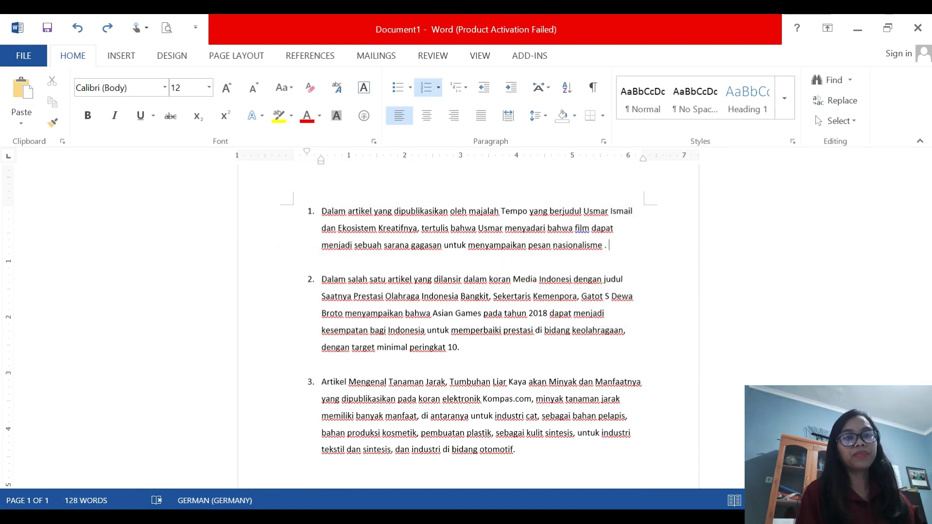
{"action": "key", "text": "alt+Tab"}
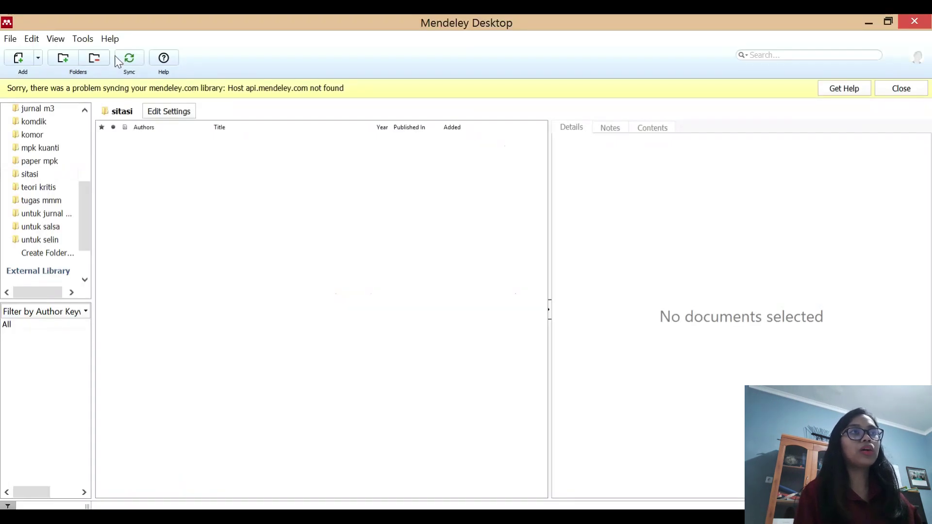
{"action": "left_click", "coordinate": [37, 59]}
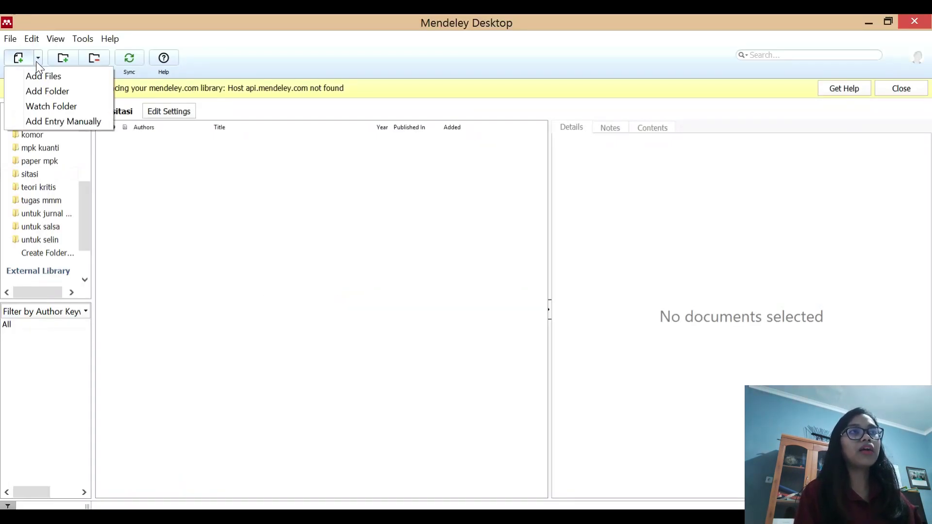
{"action": "left_click", "coordinate": [56, 121]}
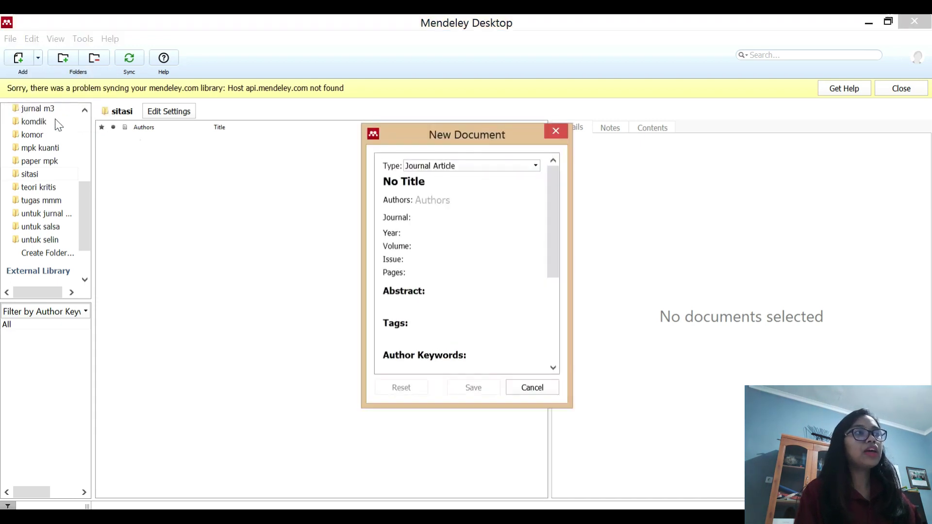
{"action": "left_click", "coordinate": [424, 166]}
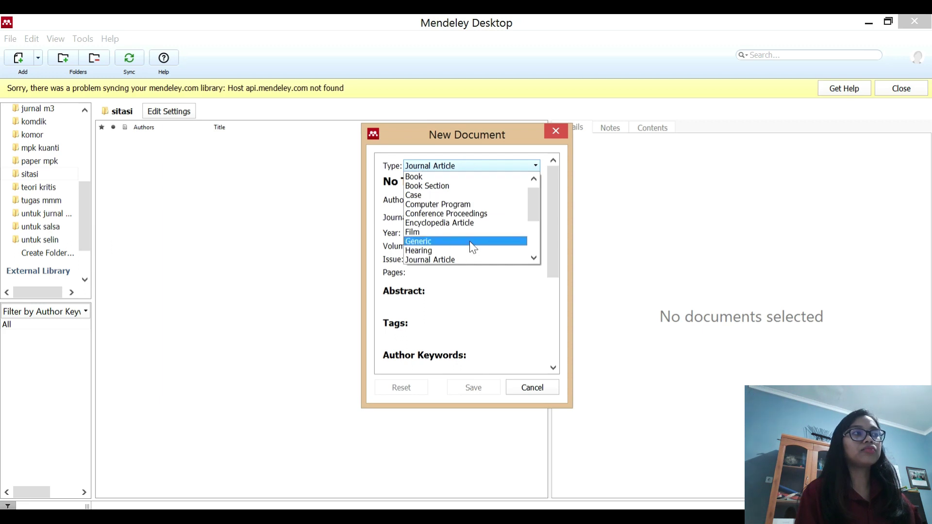
{"action": "left_click_drag", "start_coordinate": [534, 218], "coordinate": [536, 265]}
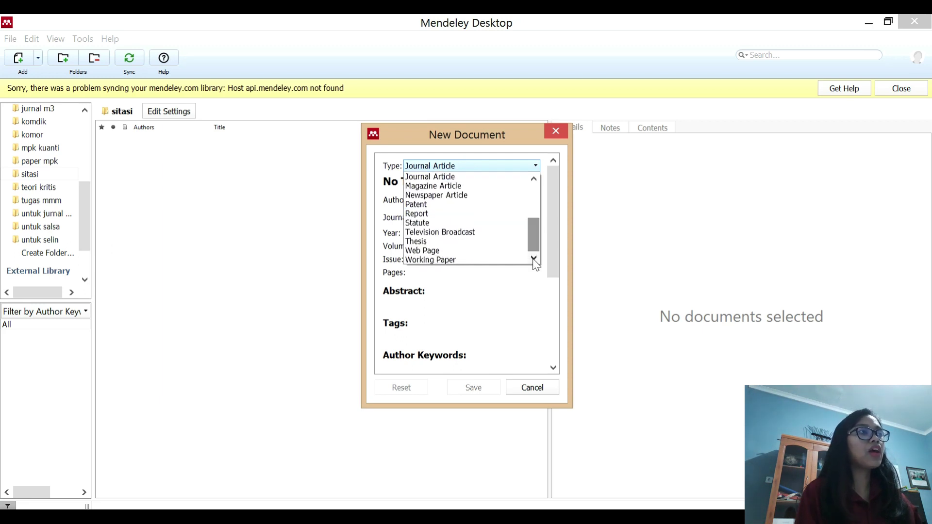
{"action": "left_click", "coordinate": [459, 186]}
- Look up the article's title on the Tempo web page and enter "Usmar Ismail dan Ekosistem Kreatifnya" as the entry's title
{"action": "left_click_drag", "start_coordinate": [459, 187], "coordinate": [371, 180]}
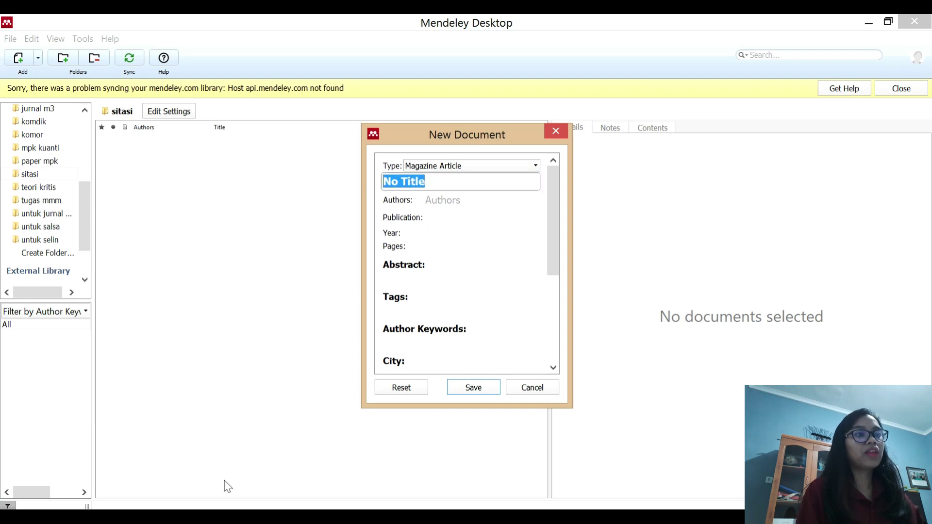
{"action": "key", "text": "alt+Tab"}
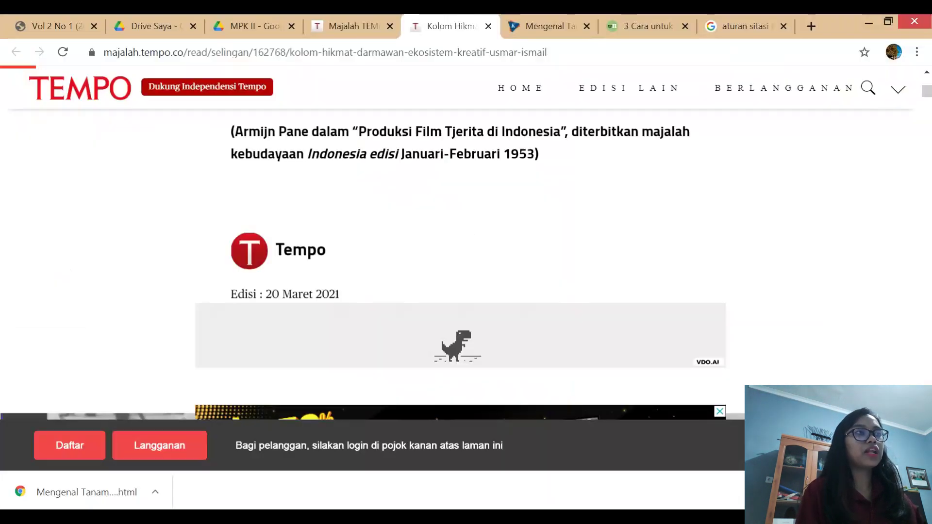
{"action": "scroll", "coordinate": [431, 290], "scroll_direction": "up", "scroll_amount": 15}
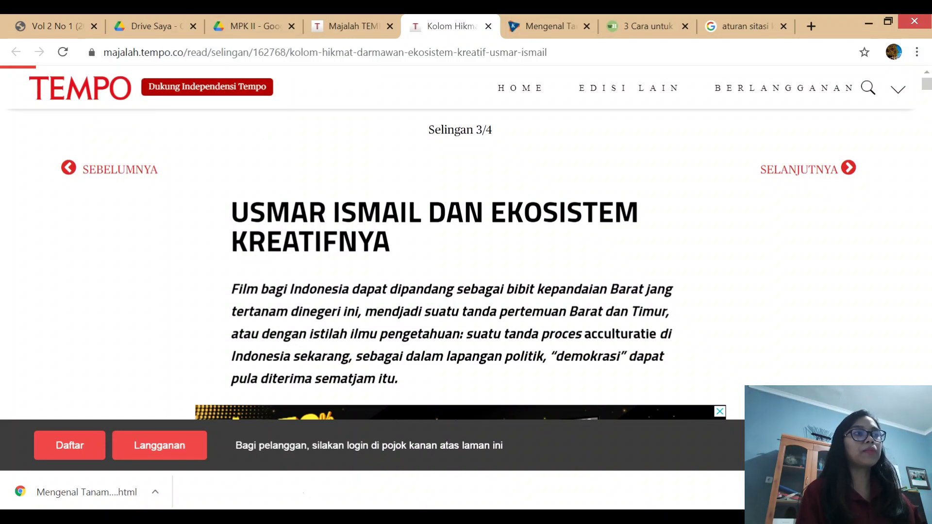
{"action": "key", "text": "alt+Tab"}
{"action": "type", "text": "Usmar Ismail dan Ekosistem Kreatif"}
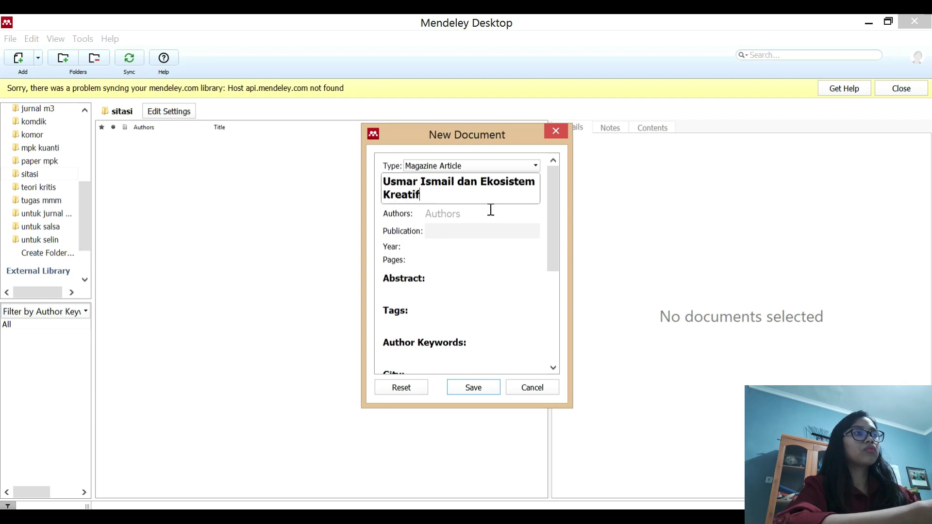
{"action": "type", "text": "nya"}
- Find the writer's name at the end of the Tempo article and enter the full name as the magazine entry's author
{"action": "left_click", "coordinate": [491, 210]}
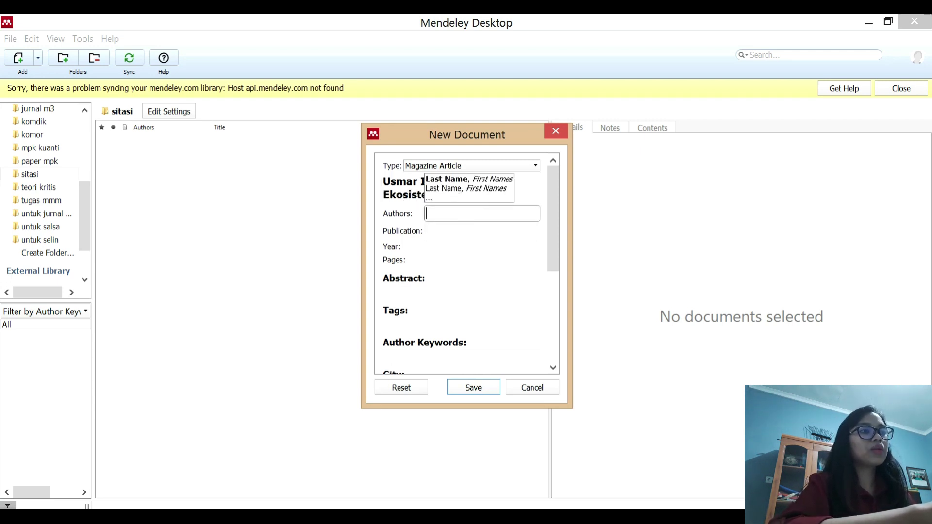
{"action": "key", "text": "alt+Tab"}
{"action": "scroll", "coordinate": [396, 277], "scroll_direction": "down", "scroll_amount": 10}
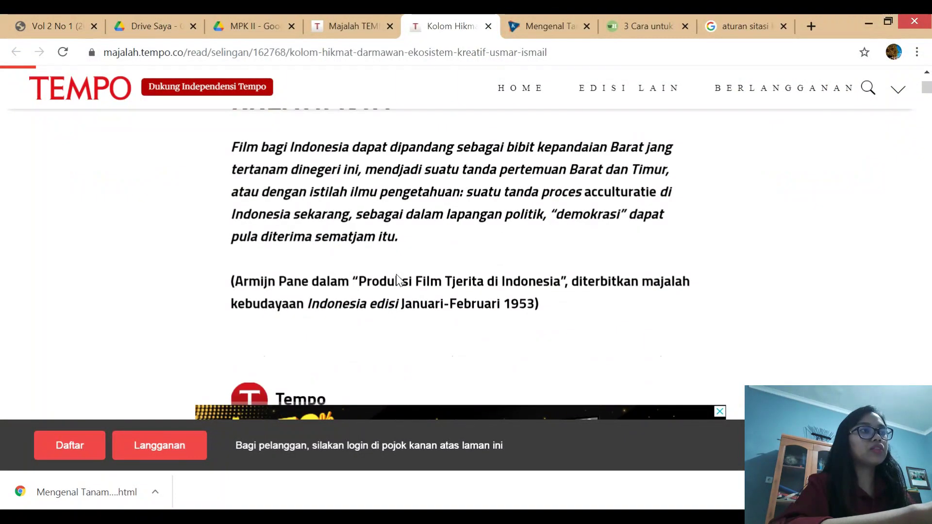
{"action": "scroll", "coordinate": [396, 275], "scroll_direction": "down", "scroll_amount": 5}
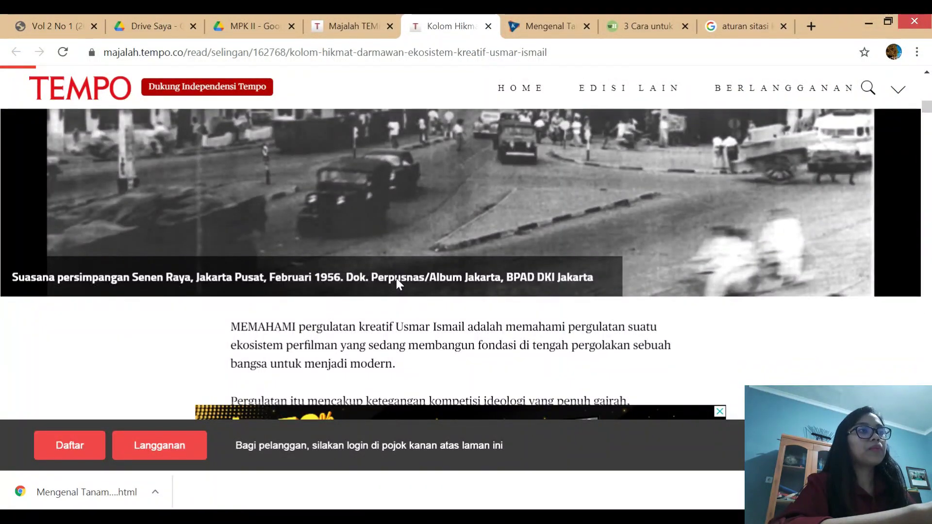
{"action": "scroll", "coordinate": [396, 278], "scroll_direction": "down", "scroll_amount": 5}
{"action": "scroll", "coordinate": [396, 279], "scroll_direction": "down", "scroll_amount": 10}
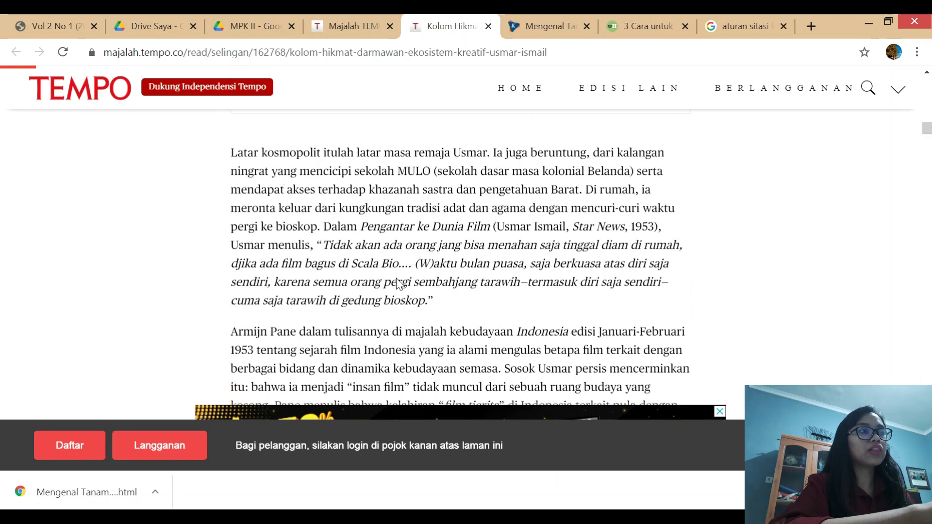
{"action": "scroll", "coordinate": [398, 283], "scroll_direction": "down", "scroll_amount": 15}
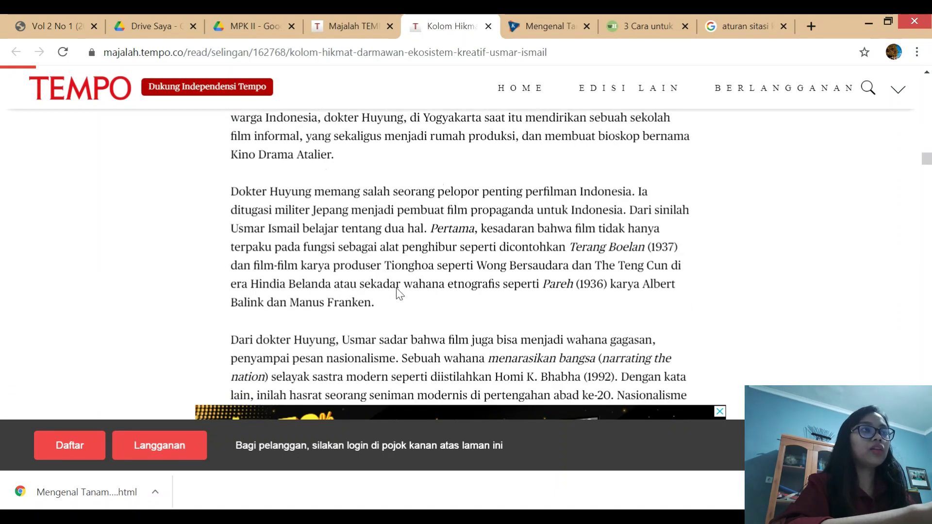
{"action": "scroll", "coordinate": [397, 291], "scroll_direction": "down", "scroll_amount": 5}
{"action": "scroll", "coordinate": [397, 291], "scroll_direction": "up", "scroll_amount": 4}
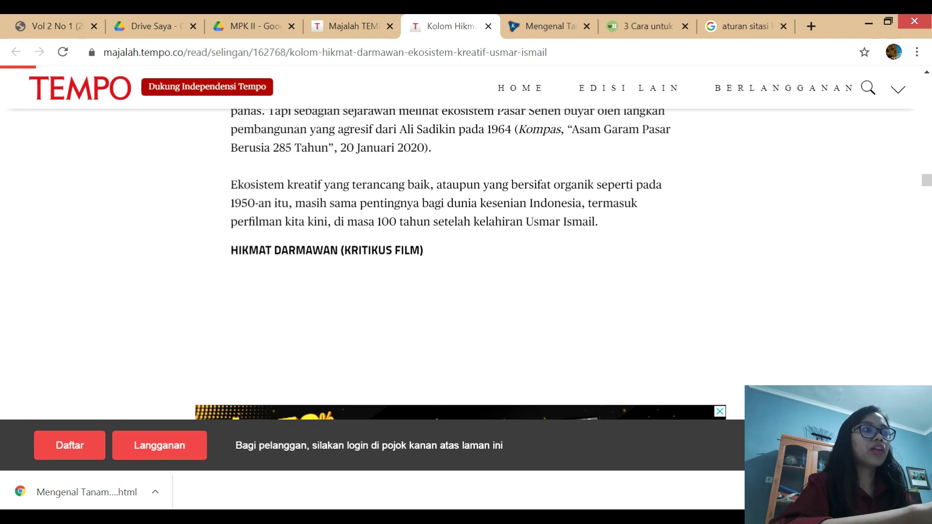
{"action": "key", "text": "alt+Tab"}
{"action": "left_click", "coordinate": [436, 213]}
{"action": "type", "text": "Hikmat Dar"}
{"action": "type", "text": "mawan"}
{"action": "key", "text": "Return"}
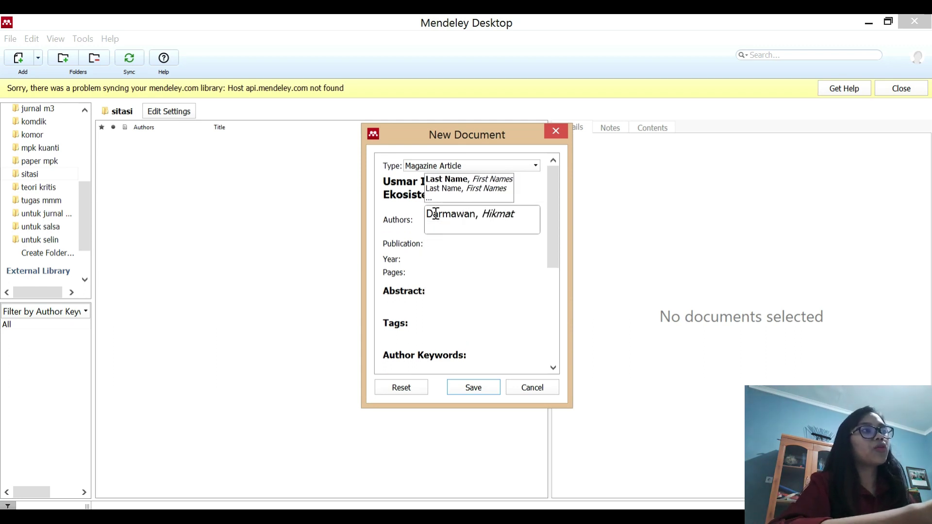
- Set the entry's publication to Majalah Tempo and its year to 2021, taking the year from the article's edition date
{"action": "left_click", "coordinate": [433, 249]}
{"action": "type", "text": "Majalah "}
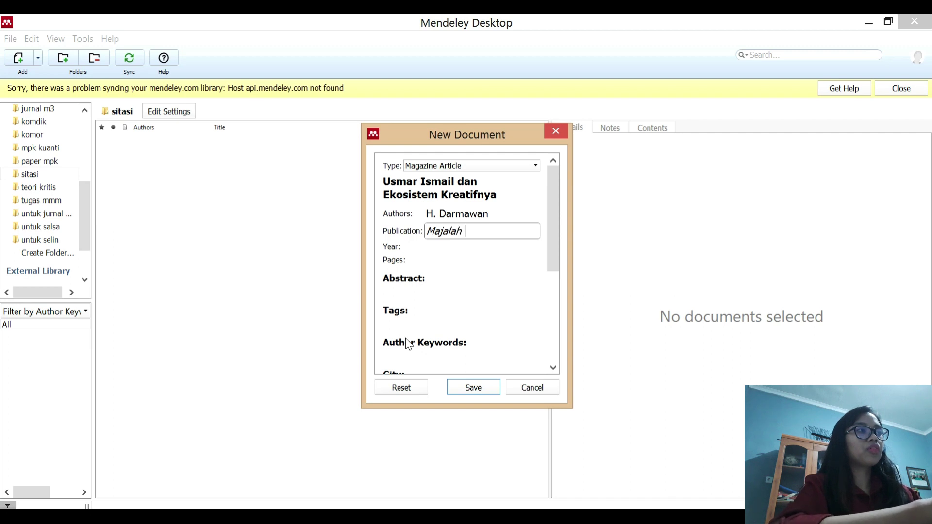
{"action": "type", "text": "Tempo"}
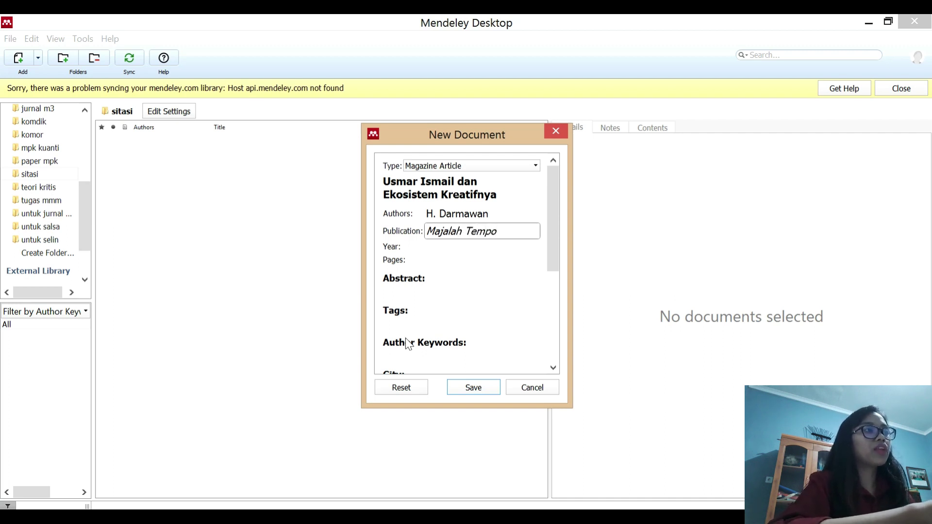
{"action": "left_click", "coordinate": [432, 246]}
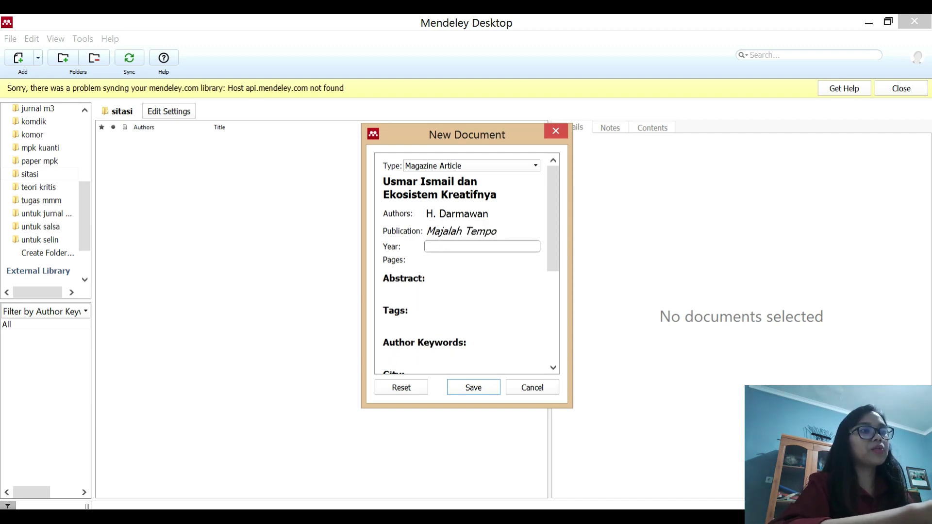
{"action": "key", "text": "alt+Tab"}
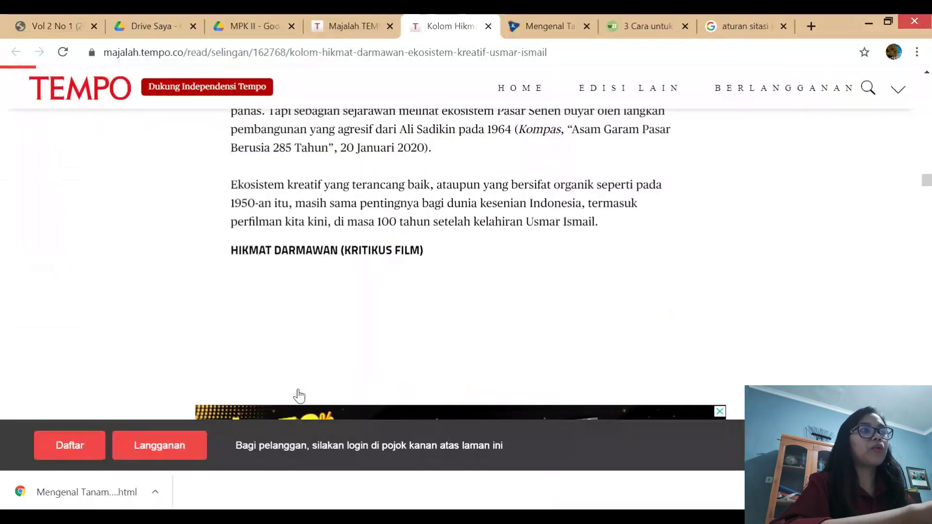
{"action": "scroll", "coordinate": [330, 354], "scroll_direction": "up", "scroll_amount": 10}
{"action": "scroll", "coordinate": [333, 348], "scroll_direction": "up", "scroll_amount": 10}
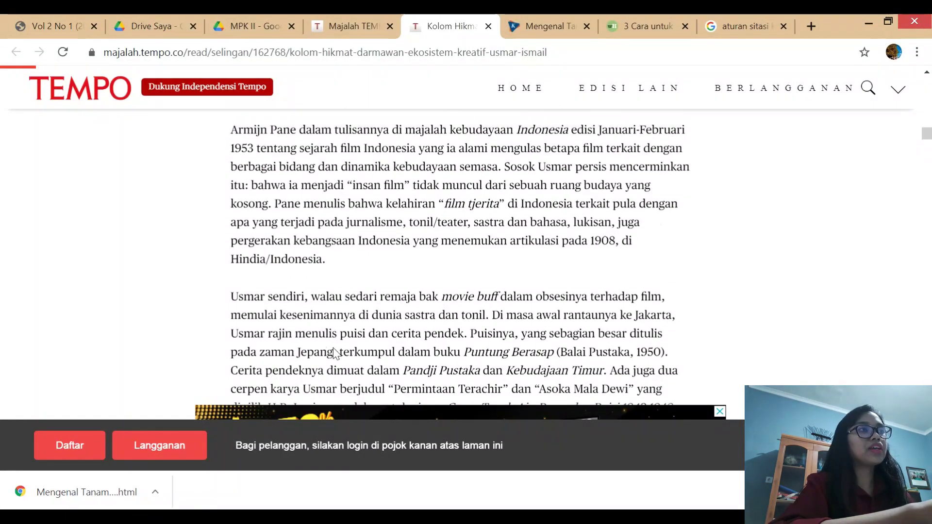
{"action": "scroll", "coordinate": [337, 351], "scroll_direction": "up", "scroll_amount": 10}
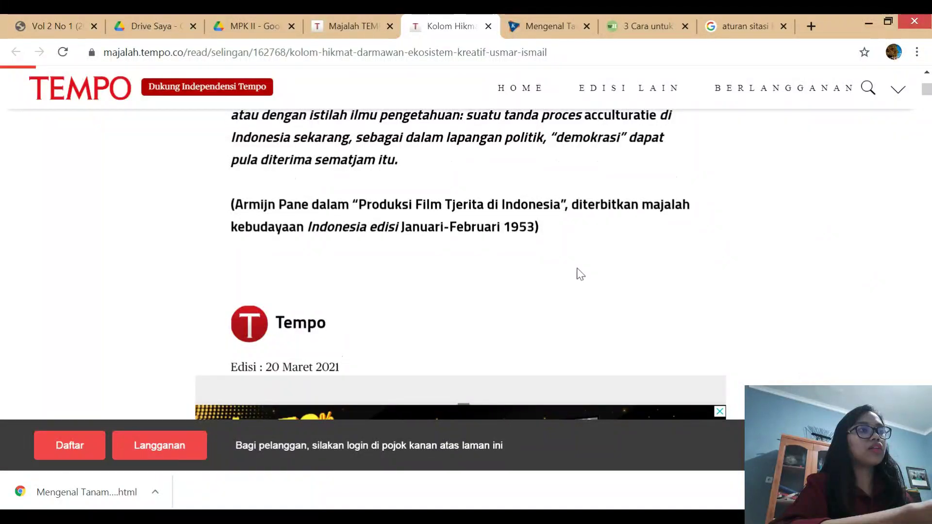
{"action": "scroll", "coordinate": [487, 274], "scroll_direction": "down", "scroll_amount": 3}
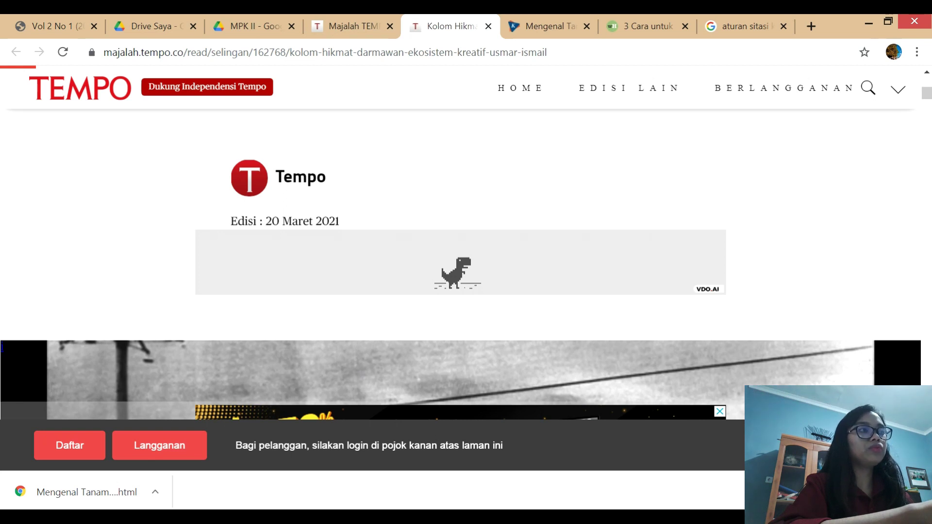
{"action": "key", "text": "alt+Tab"}
{"action": "type", "text": "2021"}
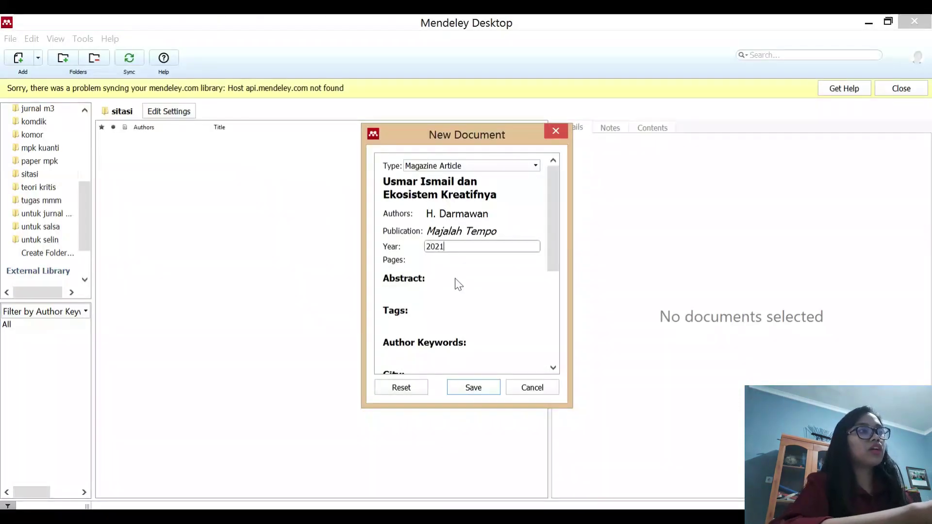
- Leave the pages empty and set the entry's month to Maret, checking it against the article's edition date
{"action": "left_click", "coordinate": [472, 260]}
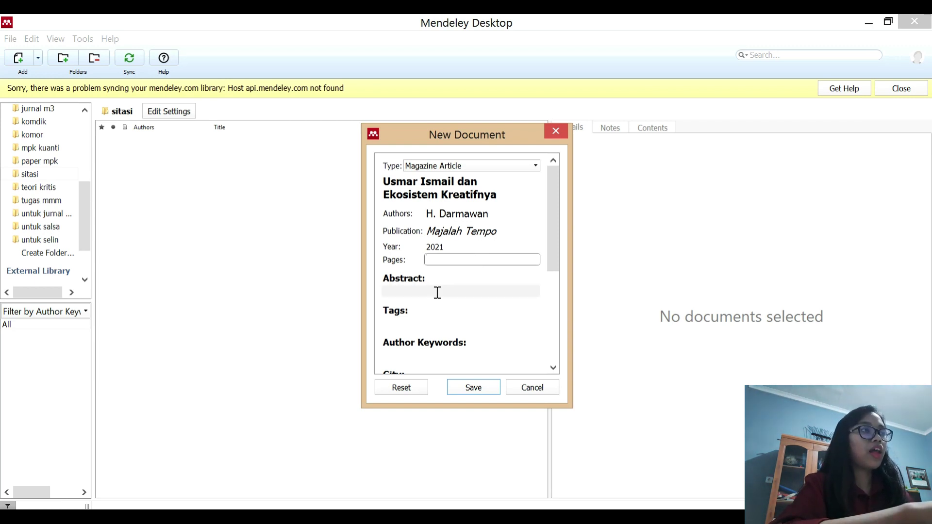
{"action": "scroll", "coordinate": [438, 291], "scroll_direction": "down", "scroll_amount": 1}
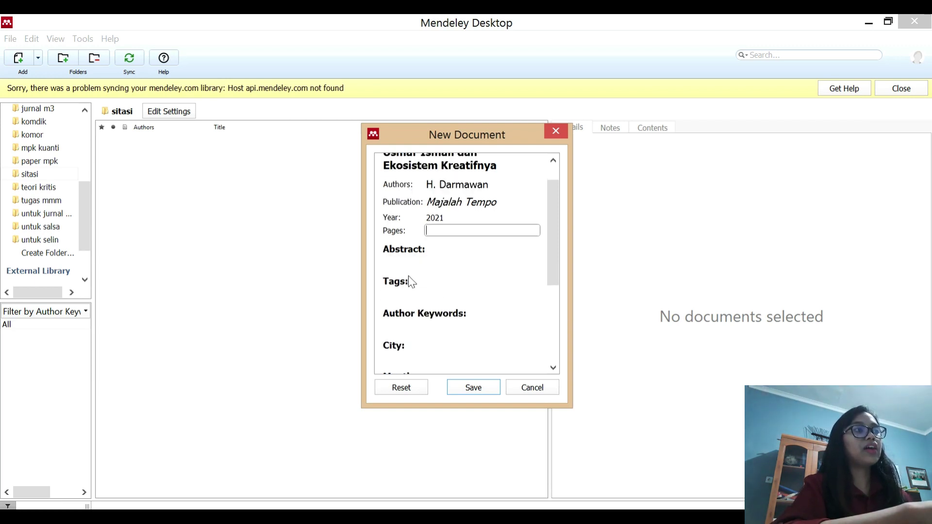
{"action": "scroll", "coordinate": [409, 276], "scroll_direction": "down", "scroll_amount": 4}
{"action": "key", "text": "Tab"}
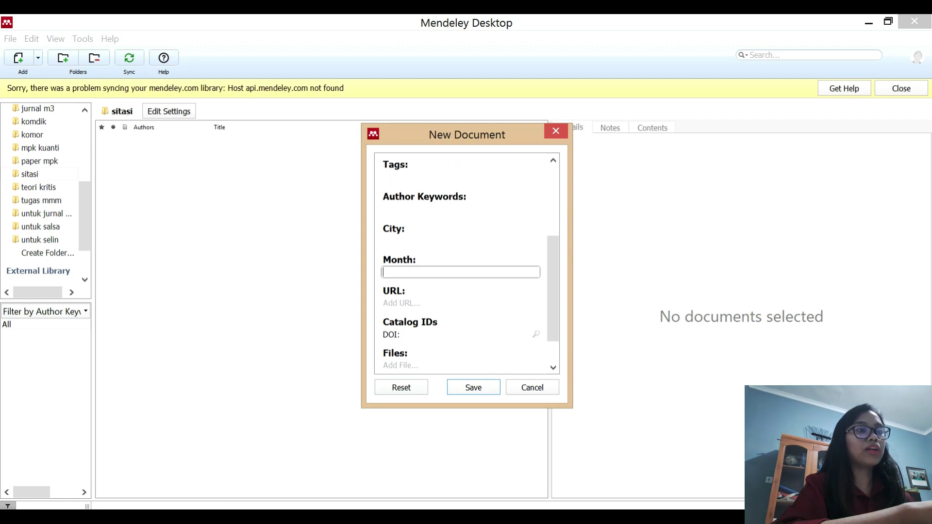
{"action": "key", "text": "alt+Tab"}
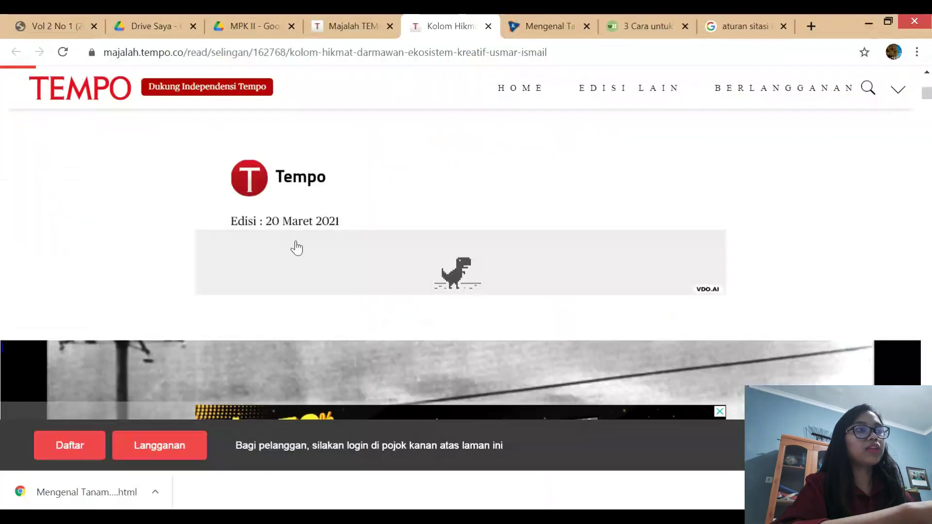
{"action": "key", "text": "alt+Tab"}
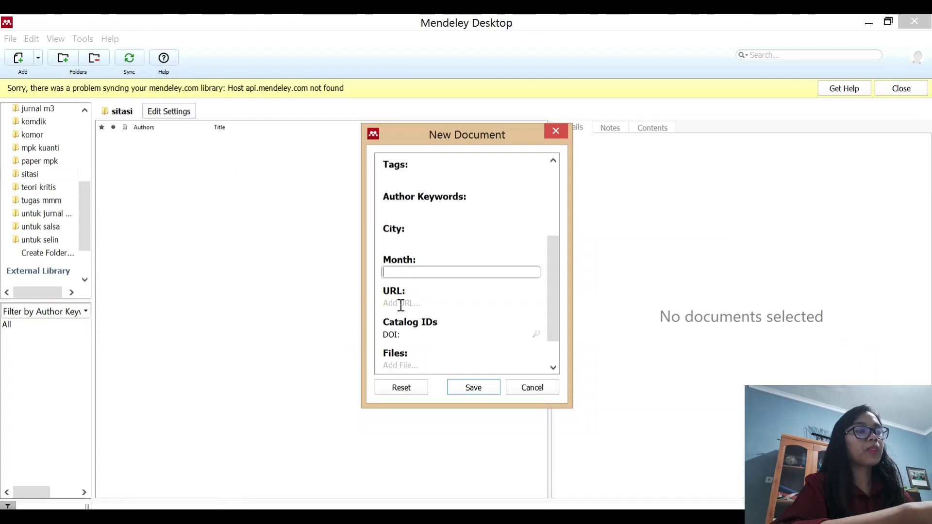
{"action": "left_click", "coordinate": [414, 270]}
{"action": "type", "text": "M"}
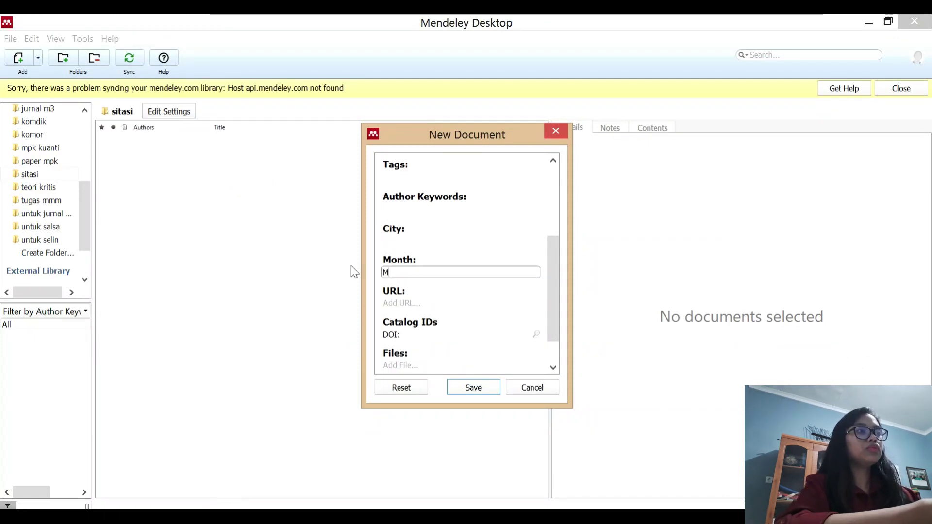
{"action": "type", "text": "aret"}
- Copy the Tempo article's web address from the browser and paste it as the magazine entry's URL
{"action": "left_click", "coordinate": [426, 302]}
{"action": "key", "text": "alt+Tab"}
{"action": "left_click", "coordinate": [319, 52]}
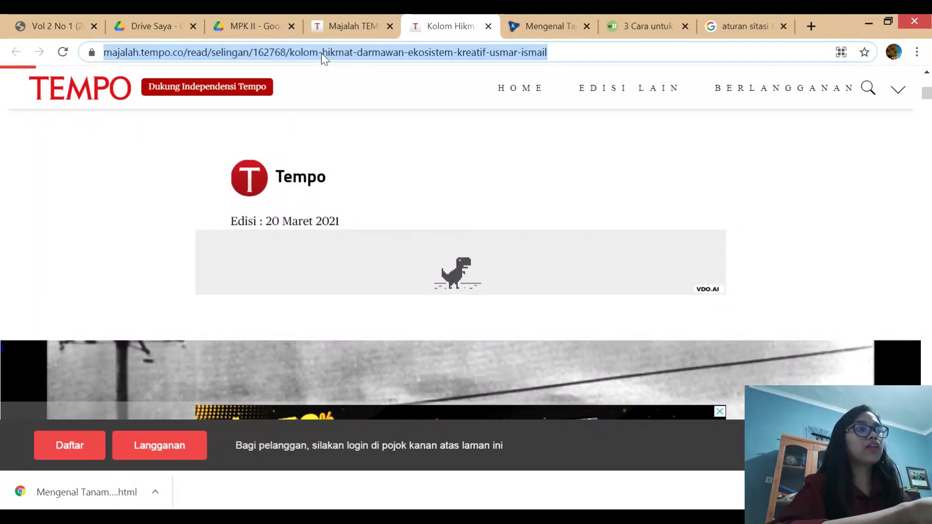
{"action": "key", "text": "alt+Tab"}
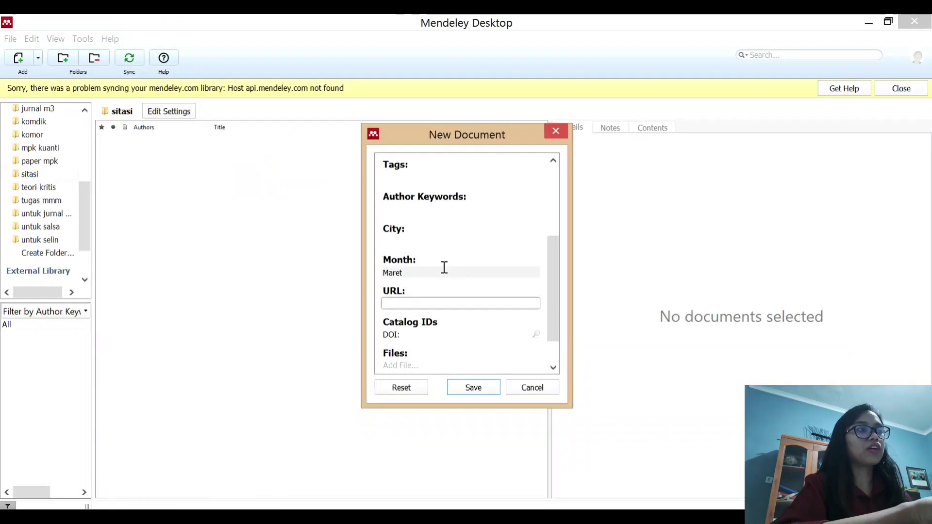
{"action": "key", "text": "ctrl+v"}
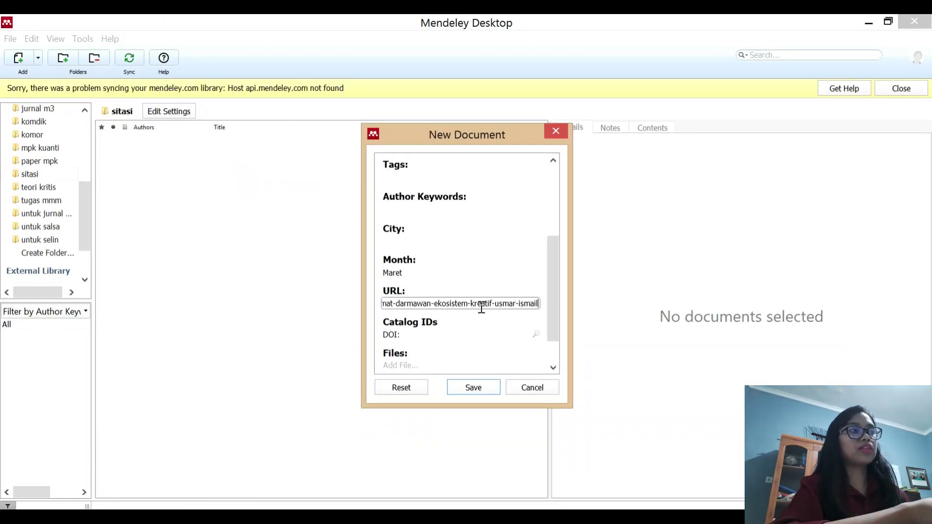
- Save the magazine entry, switch to the Word document and cite "Usmar Ismail dan Ekosistem Kreatifnya" from Mendeley at the end of item 1, before the period
{"action": "left_click", "coordinate": [483, 387]}
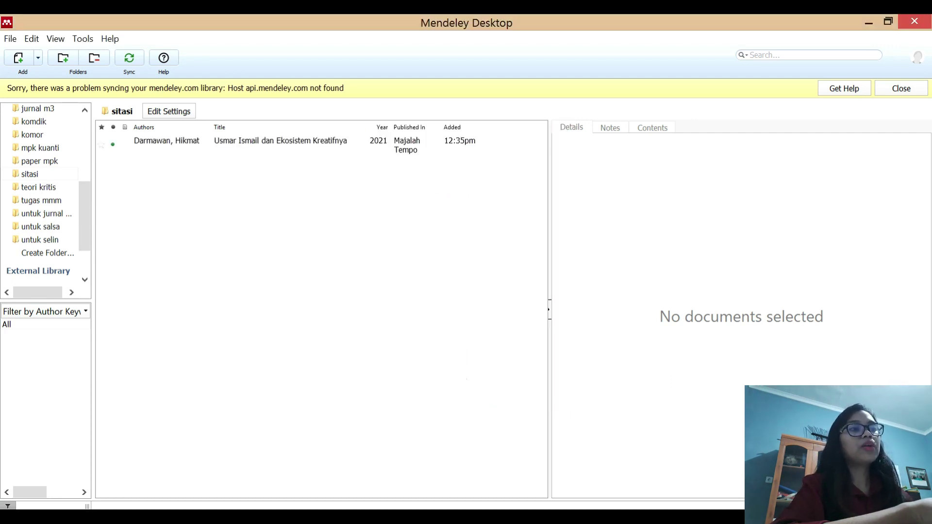
{"action": "left_click", "coordinate": [173, 451]}
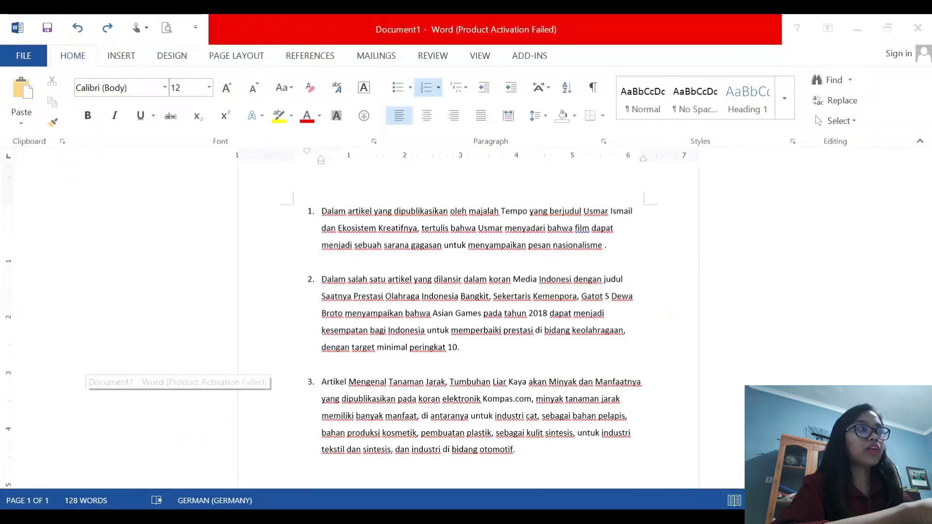
{"action": "left_click", "coordinate": [603, 247]}
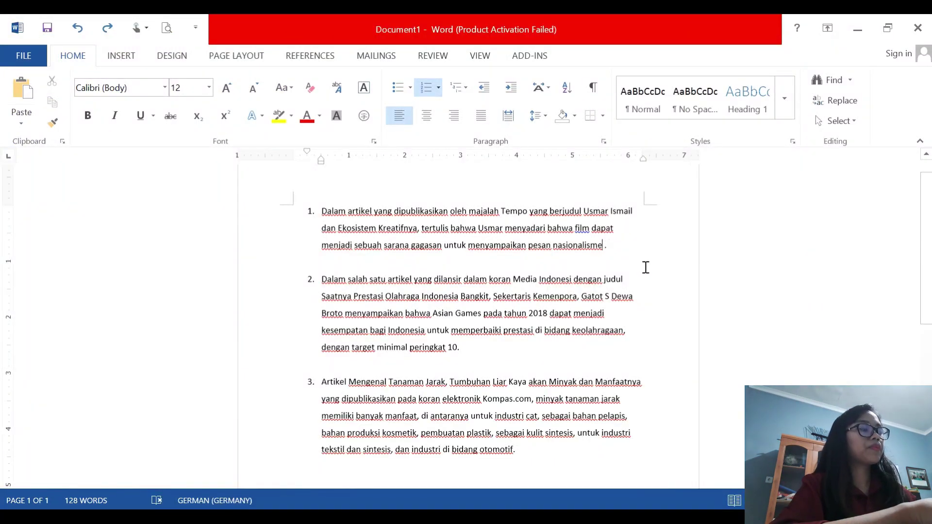
{"action": "left_click", "coordinate": [307, 57]}
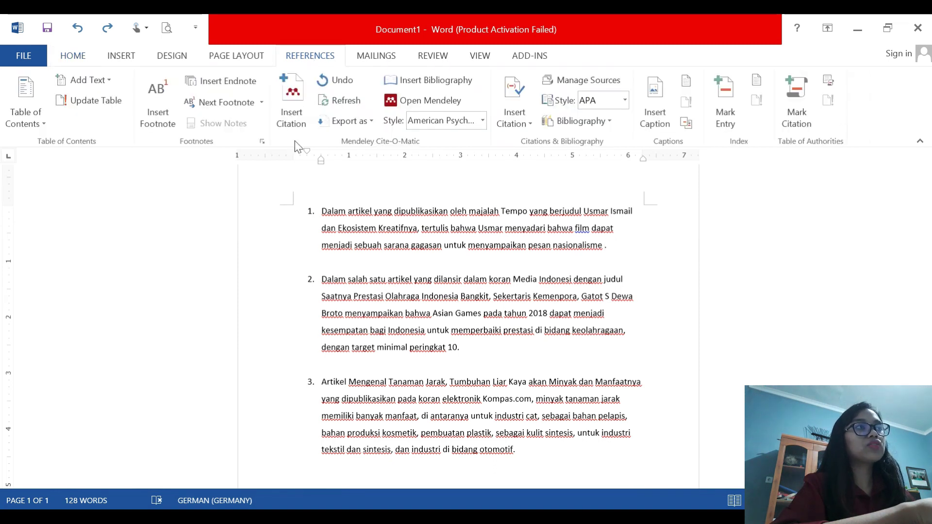
{"action": "left_click", "coordinate": [291, 110]}
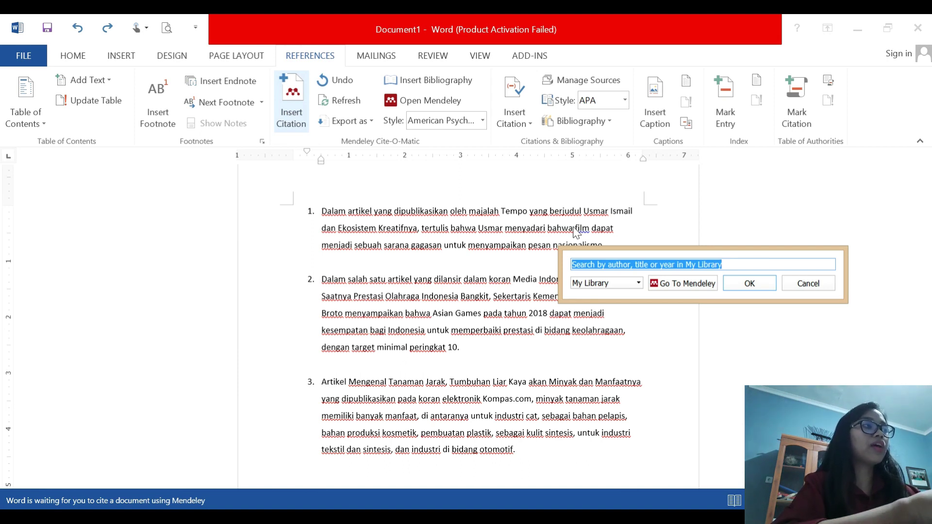
{"action": "type", "text": "Usmar"}
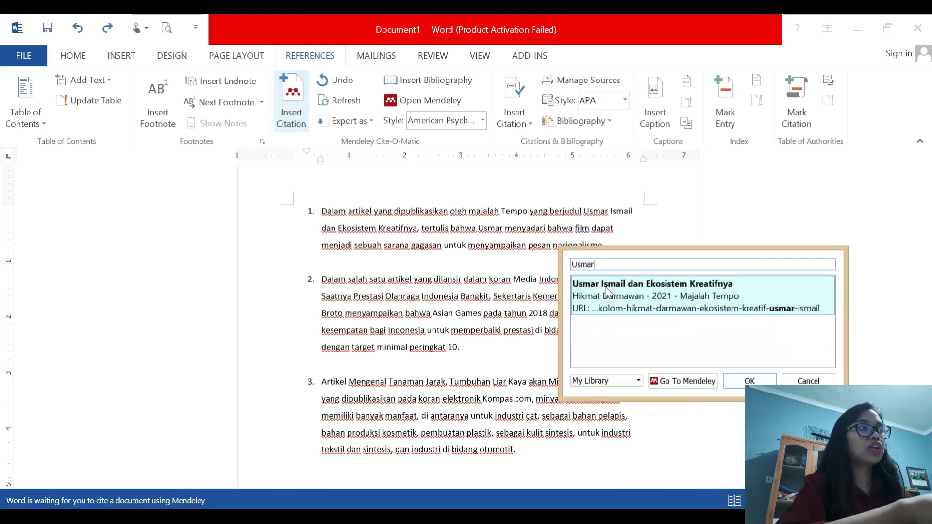
{"action": "left_click", "coordinate": [738, 383]}
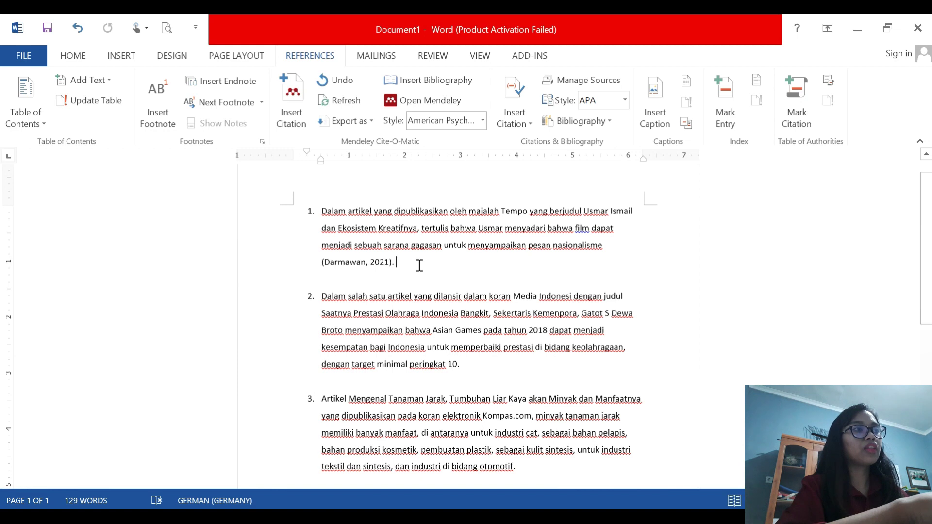
- Switch back to Mendeley Desktop and start a new manually entered document of type Newspaper Article
{"action": "scroll", "coordinate": [417, 264], "scroll_direction": "down", "scroll_amount": 1}
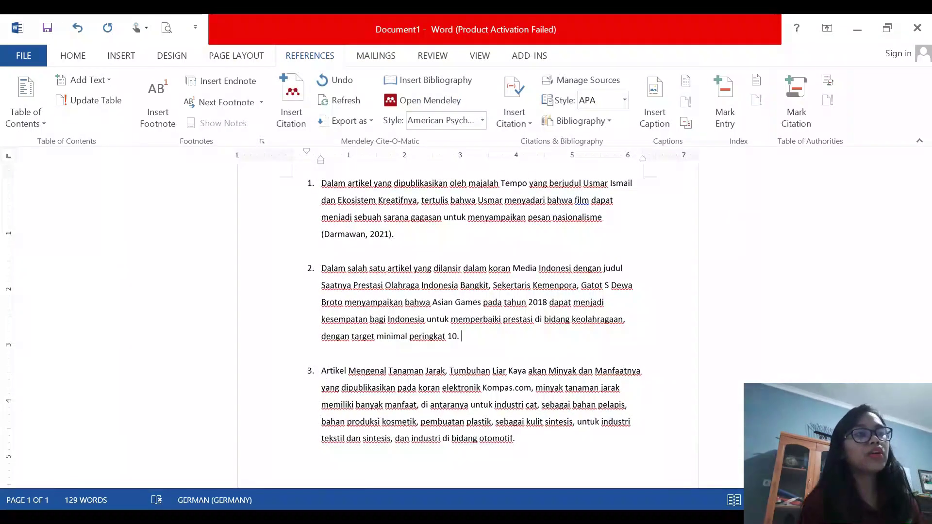
{"action": "key", "text": "alt+Tab"}
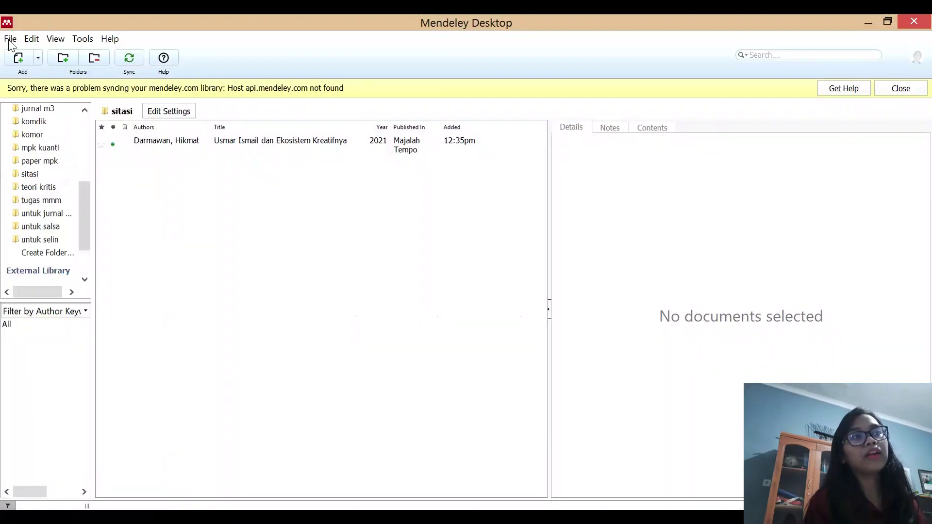
{"action": "left_click", "coordinate": [40, 60]}
{"action": "left_click", "coordinate": [48, 122]}
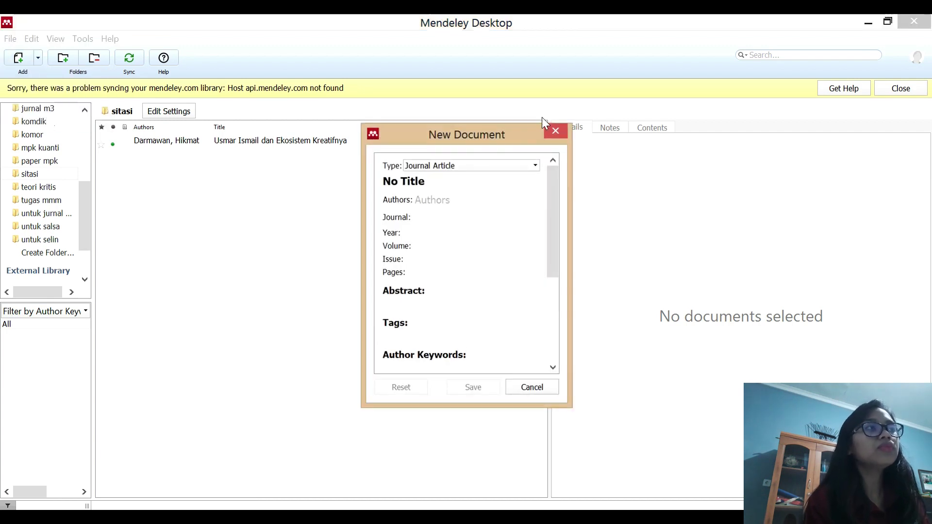
{"action": "left_click", "coordinate": [423, 166]}
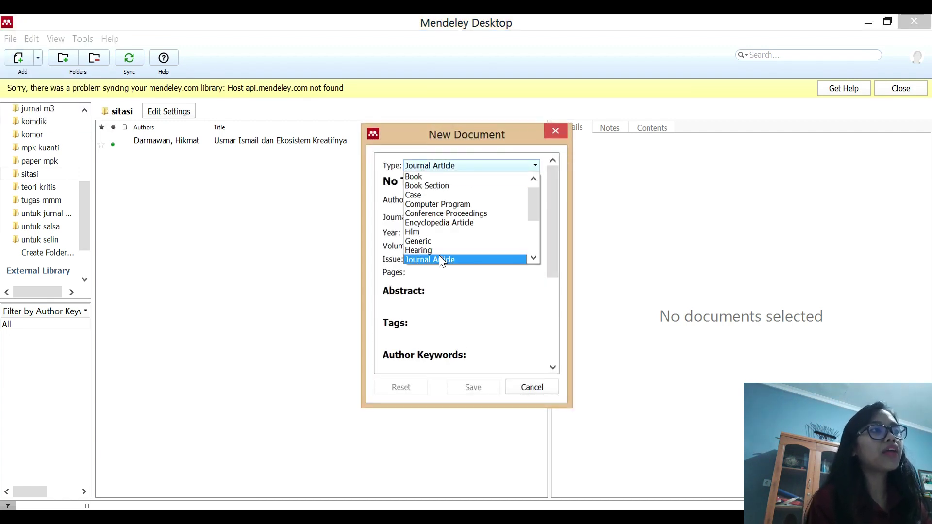
{"action": "scroll", "coordinate": [444, 246], "scroll_direction": "down", "scroll_amount": 3}
{"action": "scroll", "coordinate": [456, 228], "scroll_direction": "up", "scroll_amount": 1}
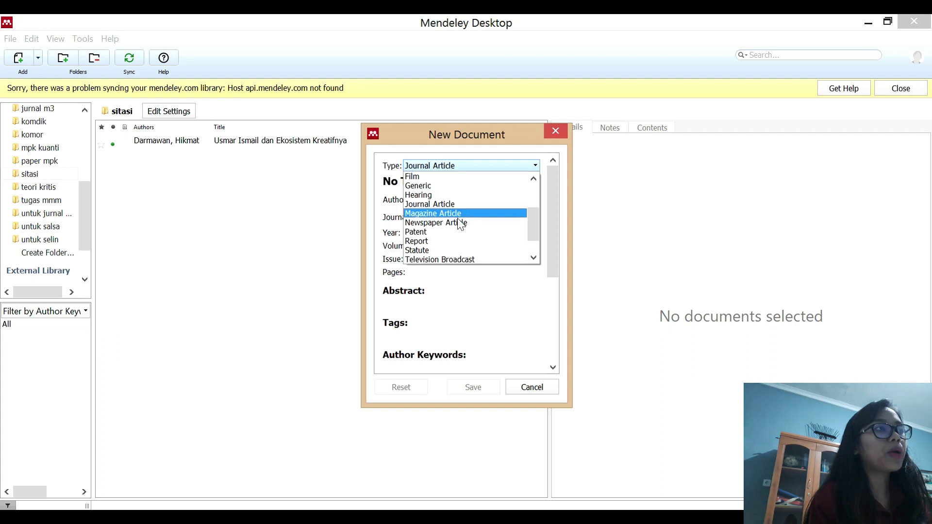
{"action": "left_click", "coordinate": [465, 223]}
- Title the newspaper entry "Saatnya Prestasi Olahraga Indonesia Bangkit"
{"action": "left_click", "coordinate": [465, 182]}
{"action": "triple_click", "coordinate": [466, 179]}
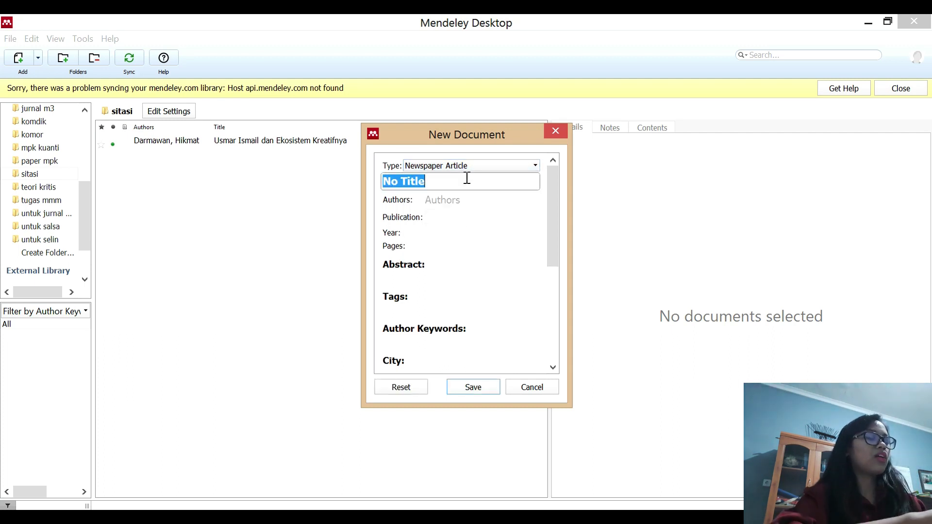
{"action": "type", "text": "Saatnya"}
{"action": "type", "text": " In"}
{"action": "key", "text": "BackSpace"}
{"action": "key", "text": "BackSpace"}
{"action": "type", "text": "Pres"}
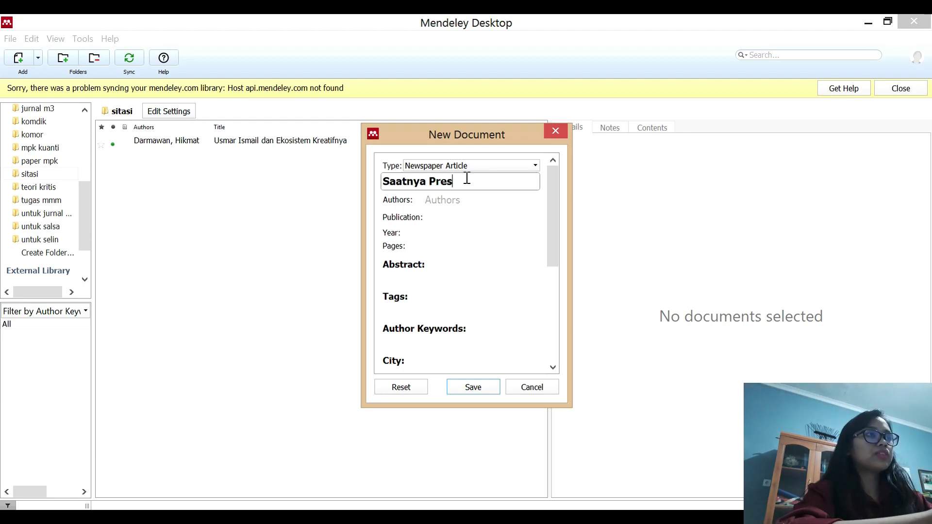
{"action": "type", "text": "tasi In"}
{"action": "key", "text": "BackSpace"}
{"action": "key", "text": "BackSpace"}
{"action": "type", "text": "Ol"}
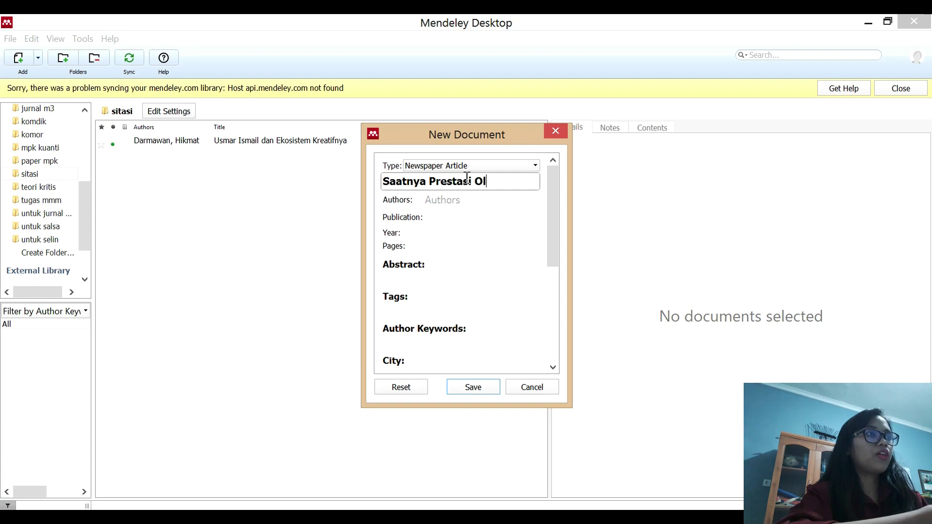
{"action": "type", "text": "ahraga I"}
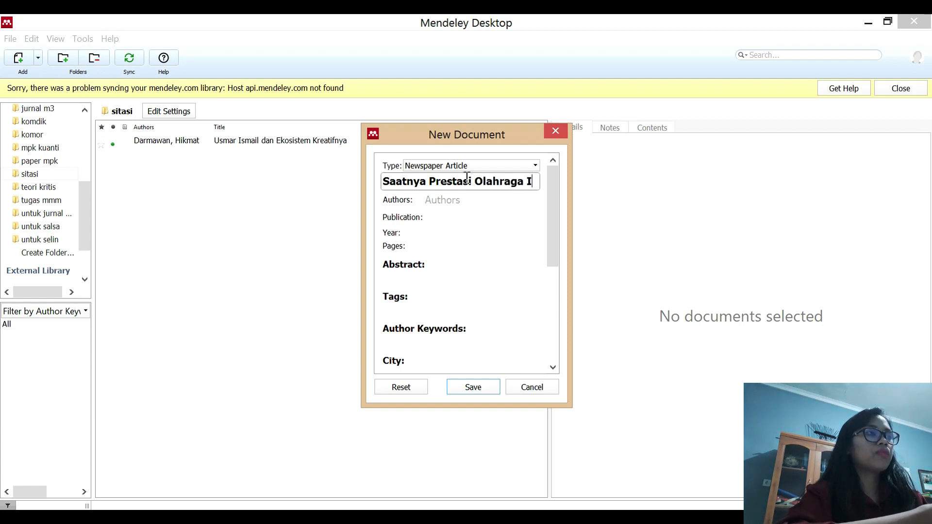
{"action": "type", "text": "ndoenesi"}
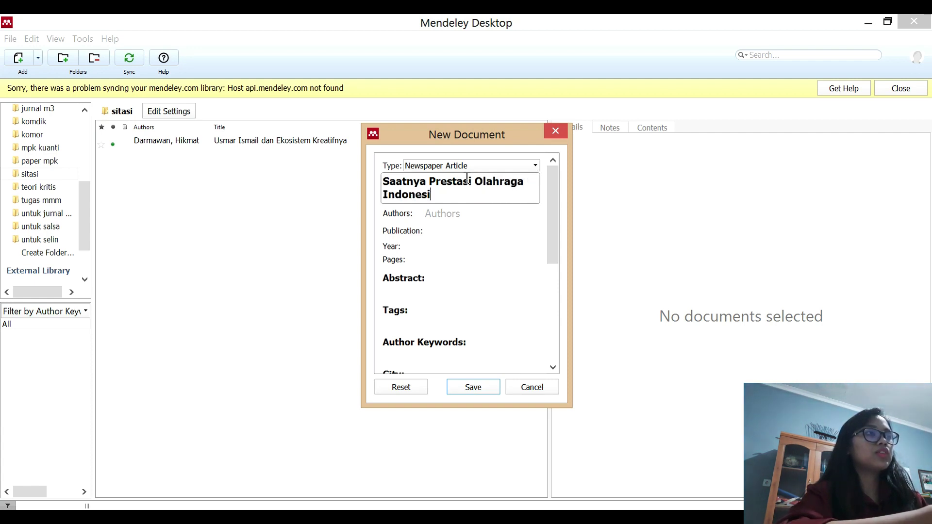
{"action": "type", "text": "a Bangkit"}
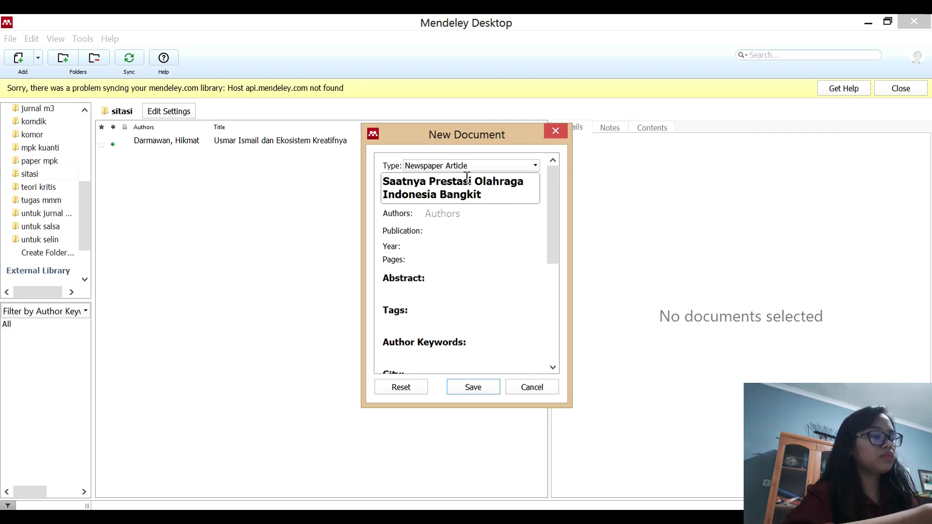
- Enter the journalist's full name as the newspaper entry's author
{"action": "left_click", "coordinate": [462, 210]}
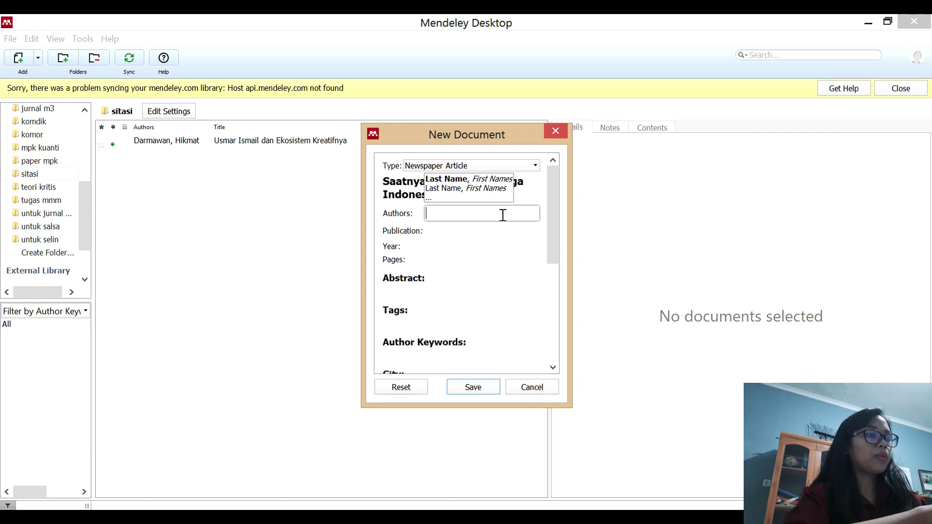
{"action": "type", "text": "Budi"}
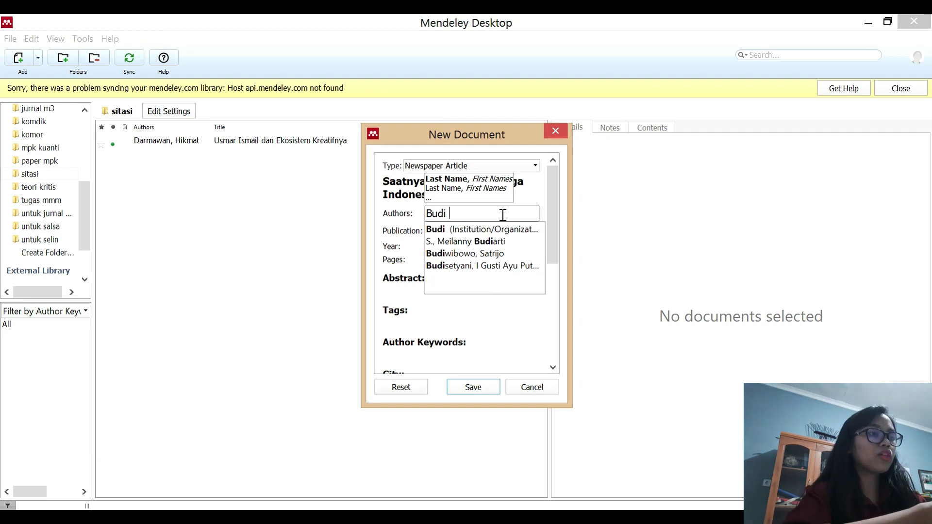
{"action": "type", "text": " Ernanto"}
{"action": "key", "text": "Return"}
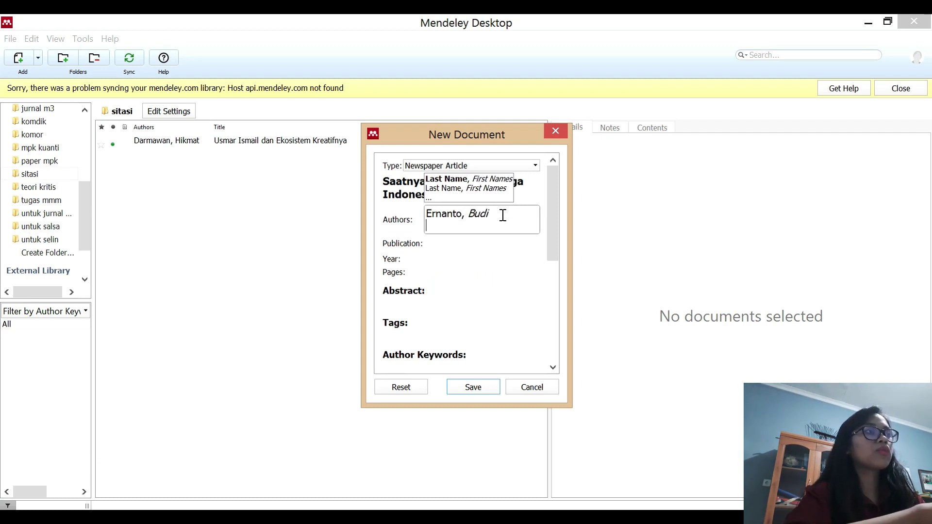
- Set the newspaper entry's publication to Koran Media Indonesia
{"action": "left_click", "coordinate": [488, 241]}
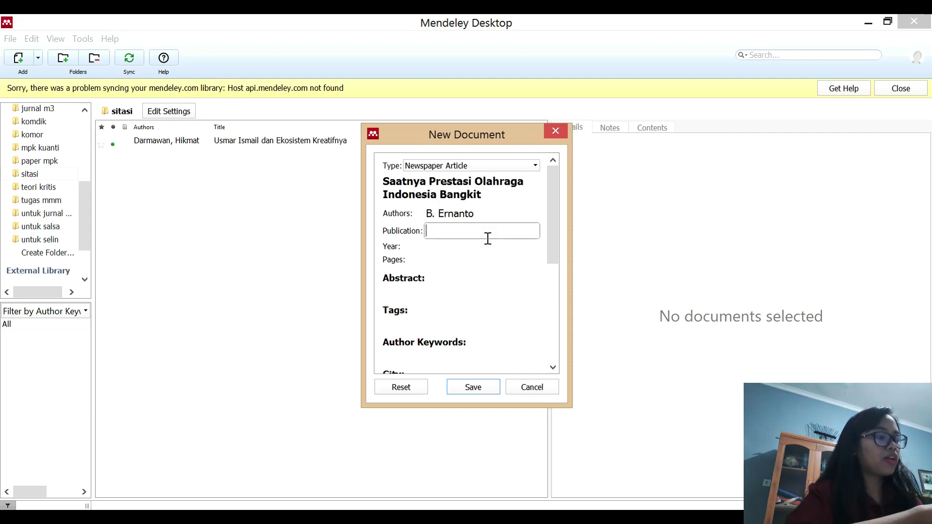
{"action": "type", "text": "Koran ME"}
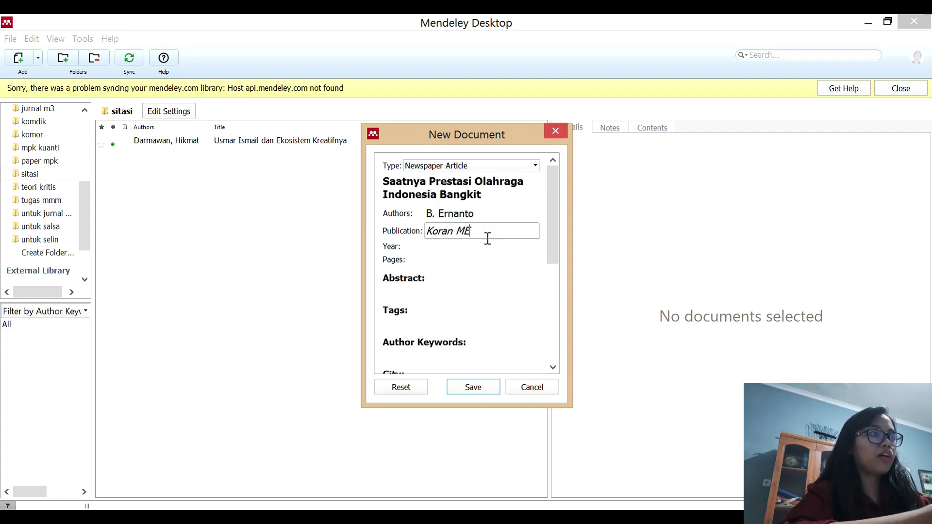
{"action": "type", "text": "d"}
{"action": "key", "text": "BackSpace"}
{"action": "key", "text": "BackSpace"}
{"action": "type", "text": "edia Indonesia"}
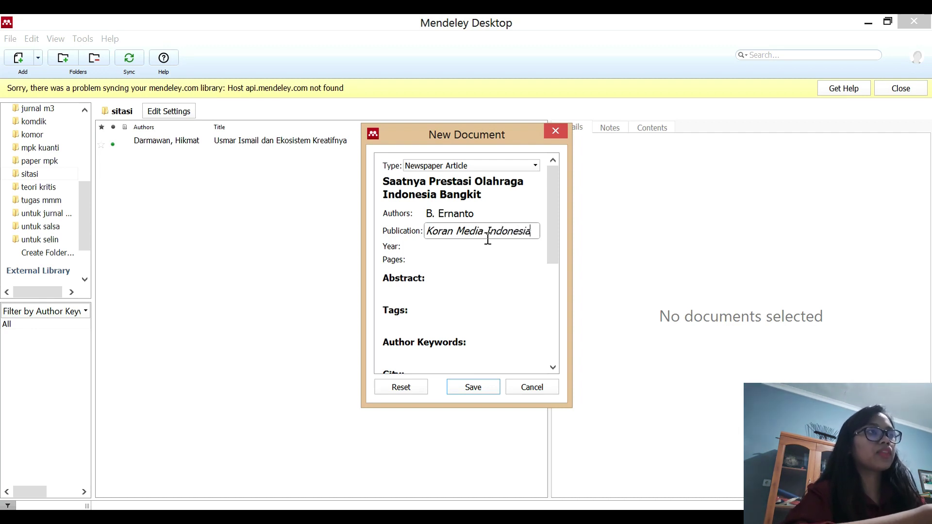
{"action": "key", "text": "Tab"}
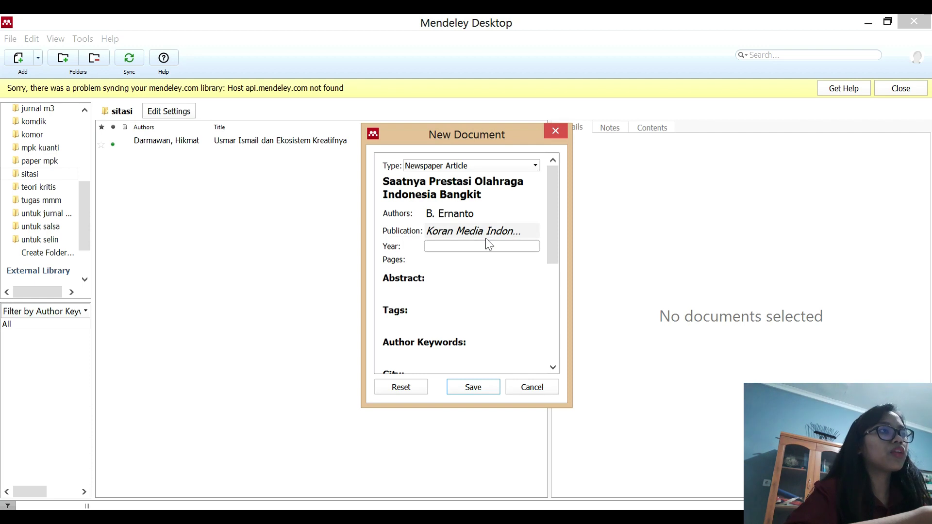
- Remove the word "Koran" from the publication so that it reads Media Indonesia
{"action": "left_click", "coordinate": [458, 232]}
{"action": "key", "text": "BackSpace"}
{"action": "key", "text": "BackSpace"}
{"action": "key", "text": "BackSpace"}
{"action": "key", "text": "BackSpace"}
{"action": "key", "text": "BackSpace"}
{"action": "key", "text": "BackSpace"}
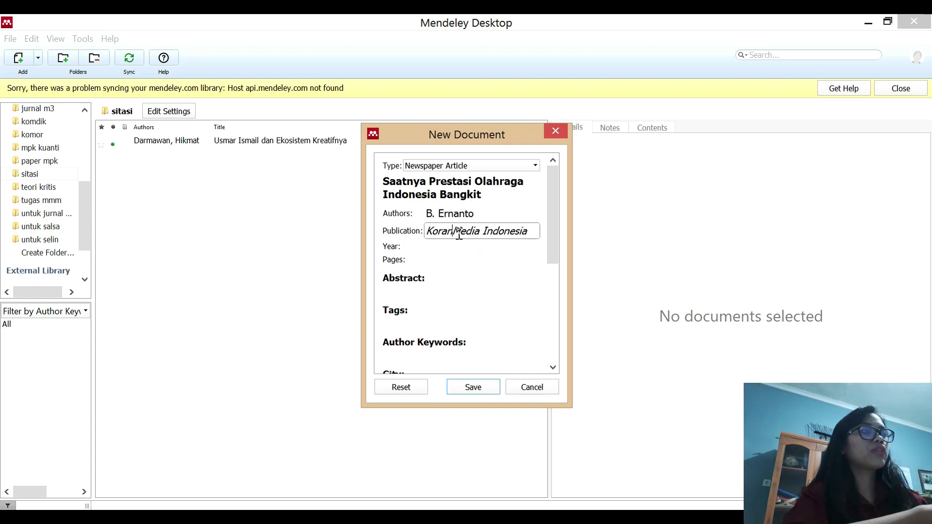
- Set the newspaper entry's year to 2018 and leave the pages empty
{"action": "left_click", "coordinate": [418, 251]}
{"action": "left_click", "coordinate": [460, 244]}
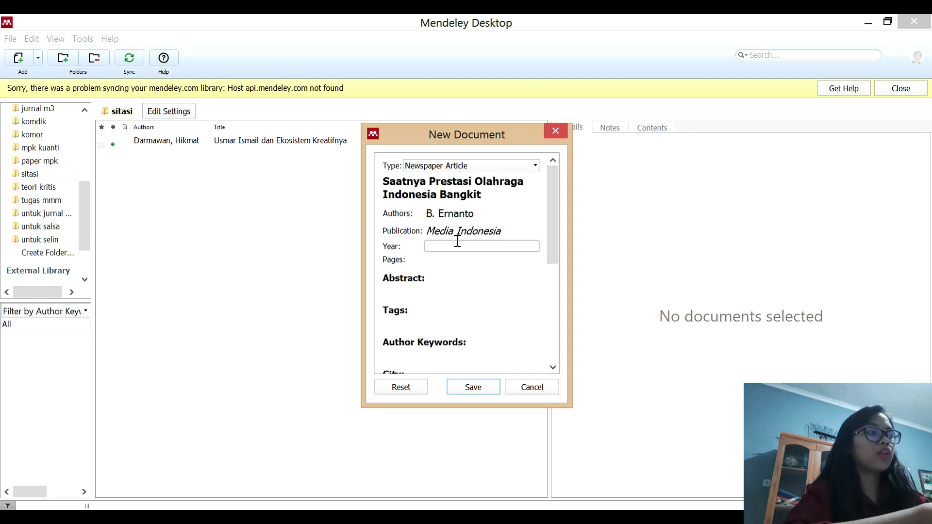
{"action": "left_click", "coordinate": [444, 261]}
{"action": "scroll", "coordinate": [473, 273], "scroll_direction": "down", "scroll_amount": 1}
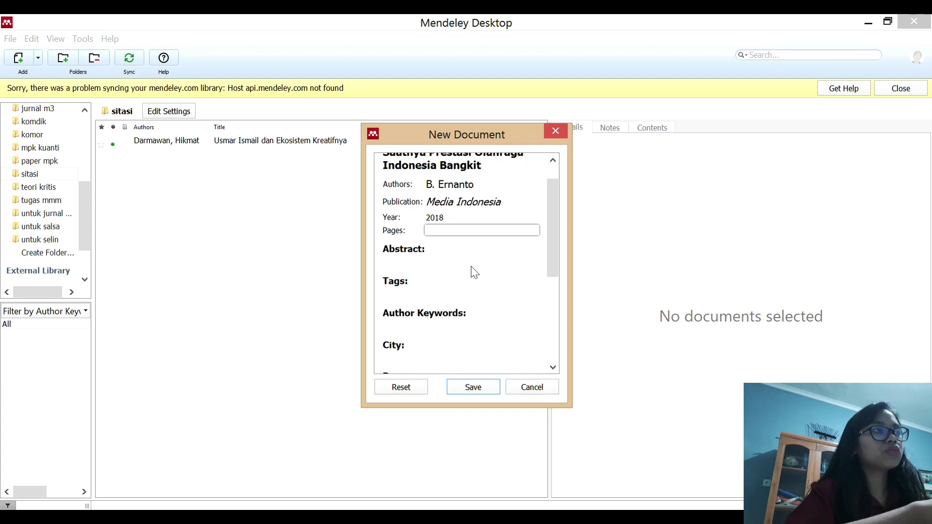
{"action": "scroll", "coordinate": [472, 267], "scroll_direction": "down", "scroll_amount": 1}
{"action": "scroll", "coordinate": [417, 261], "scroll_direction": "up", "scroll_amount": 1}
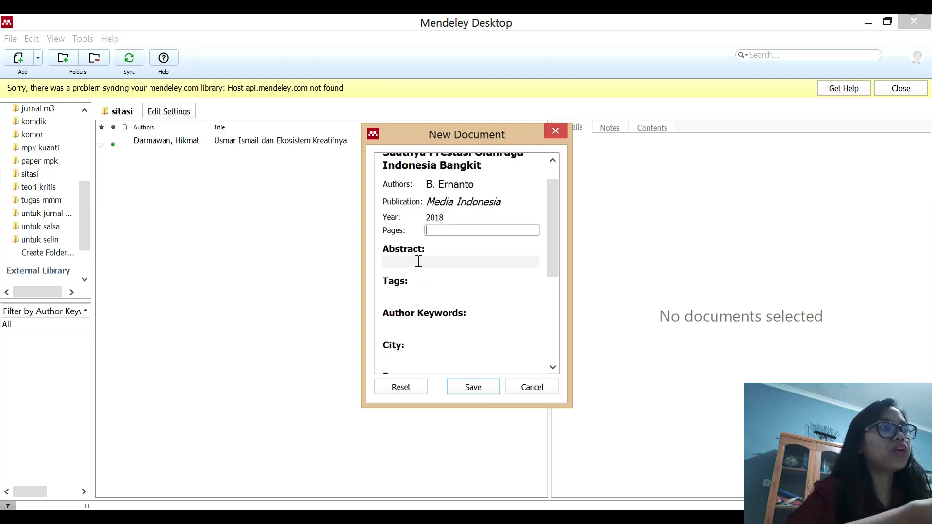
- Set the publication day to 4 and the month to April, leave the URL empty, and save the newspaper entry
{"action": "scroll", "coordinate": [423, 279], "scroll_direction": "down", "scroll_amount": 1}
{"action": "scroll", "coordinate": [424, 279], "scroll_direction": "down", "scroll_amount": 1}
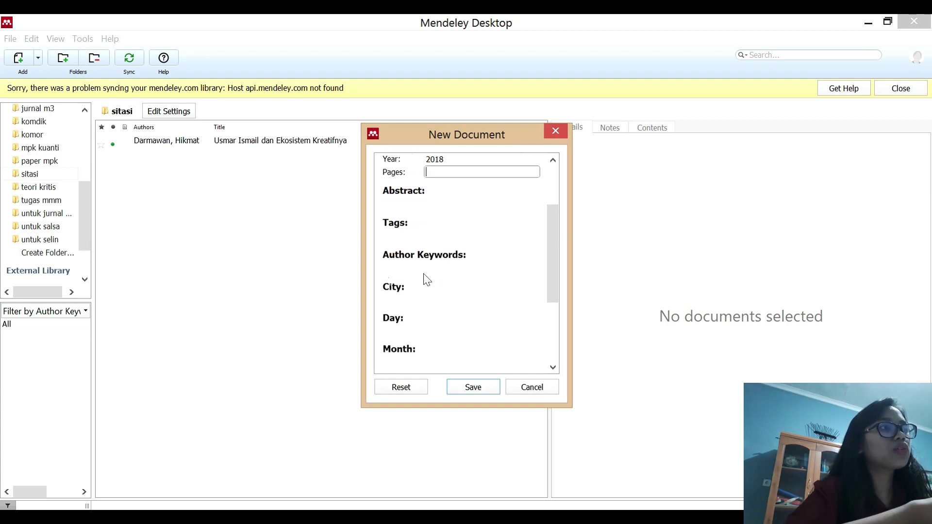
{"action": "scroll", "coordinate": [429, 297], "scroll_direction": "down", "scroll_amount": 1}
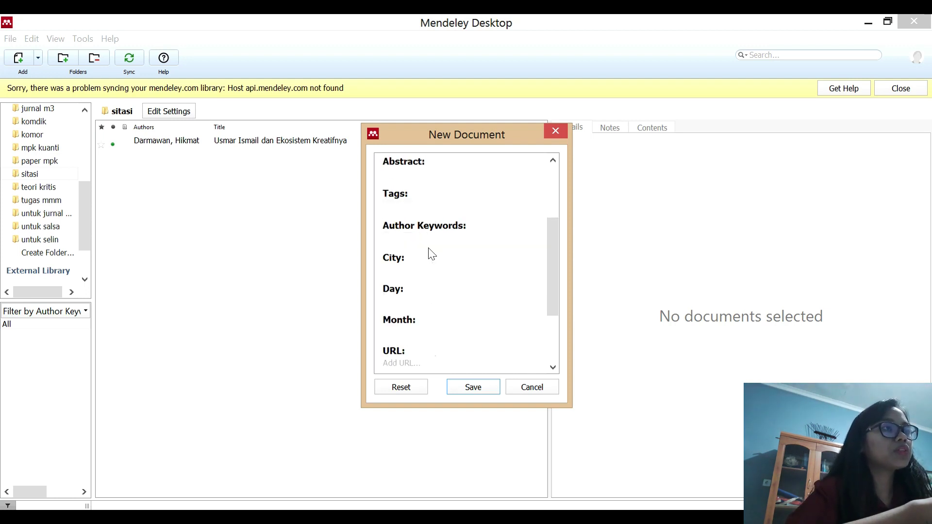
{"action": "scroll", "coordinate": [431, 254], "scroll_direction": "down", "scroll_amount": 1}
{"action": "left_click", "coordinate": [423, 272]}
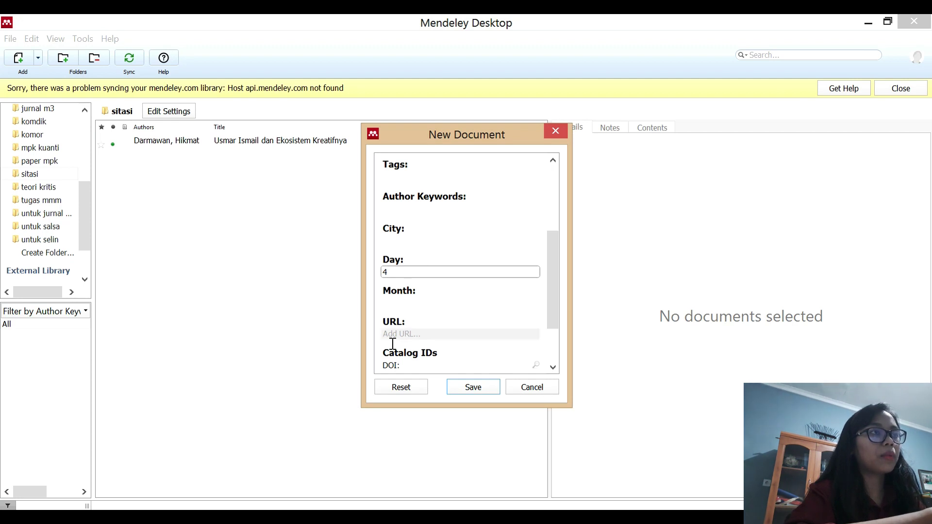
{"action": "left_click", "coordinate": [413, 302]}
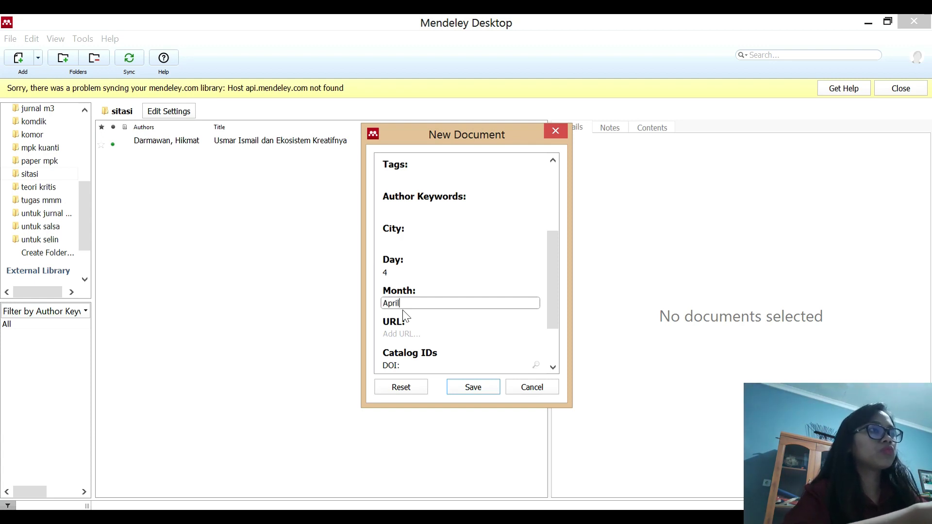
{"action": "left_click", "coordinate": [410, 333]}
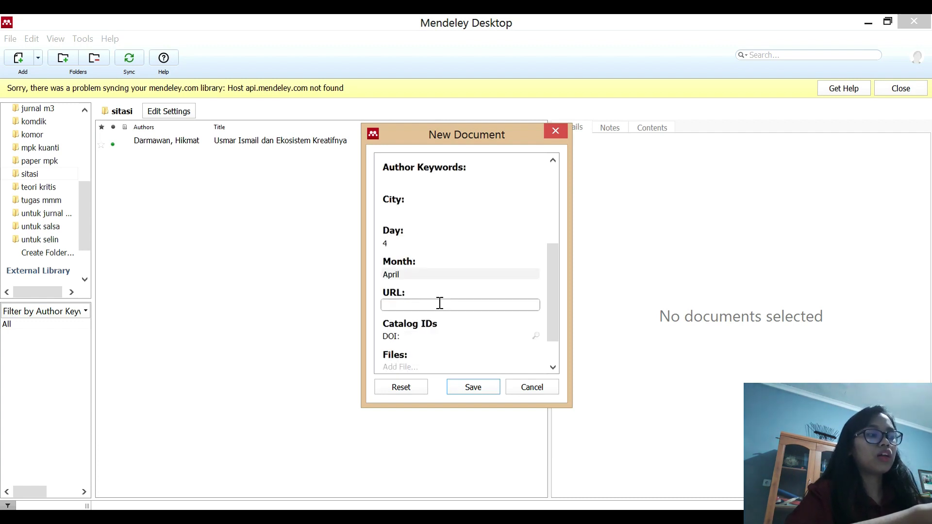
{"action": "left_click", "coordinate": [473, 387]}
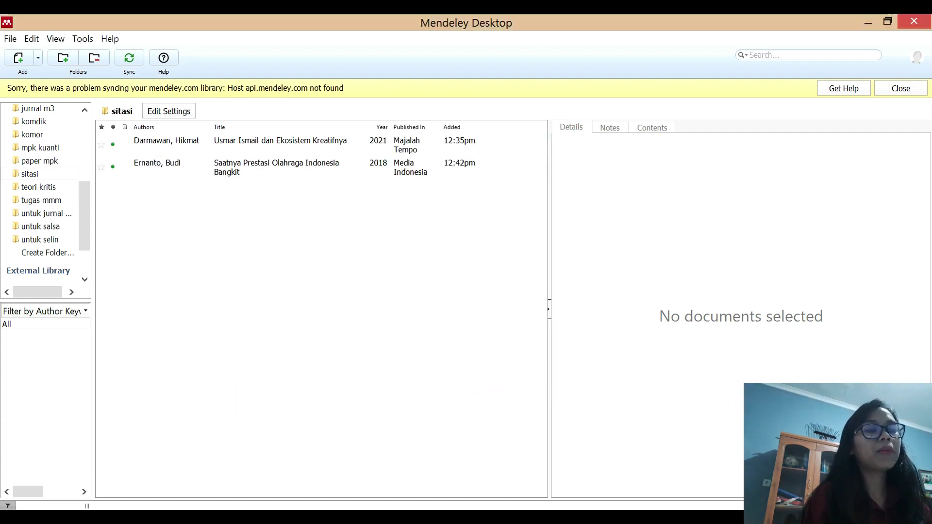
- Switch to Word and replace the period ending paragraph 2 with a citation of "Saatnya Prestasi Olahraga Indonesia Bangkit"
{"action": "left_click", "coordinate": [172, 444]}
{"action": "key", "text": "BackSpace"}
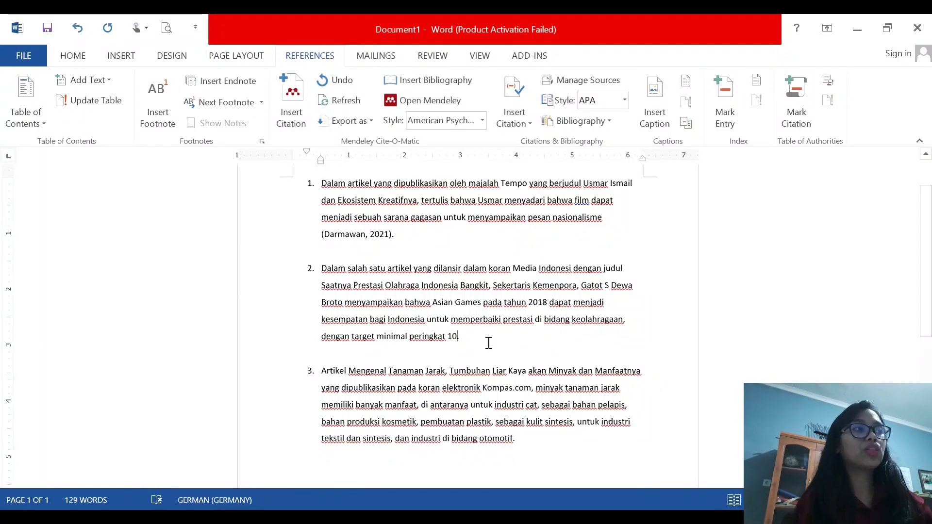
{"action": "left_click", "coordinate": [290, 112]}
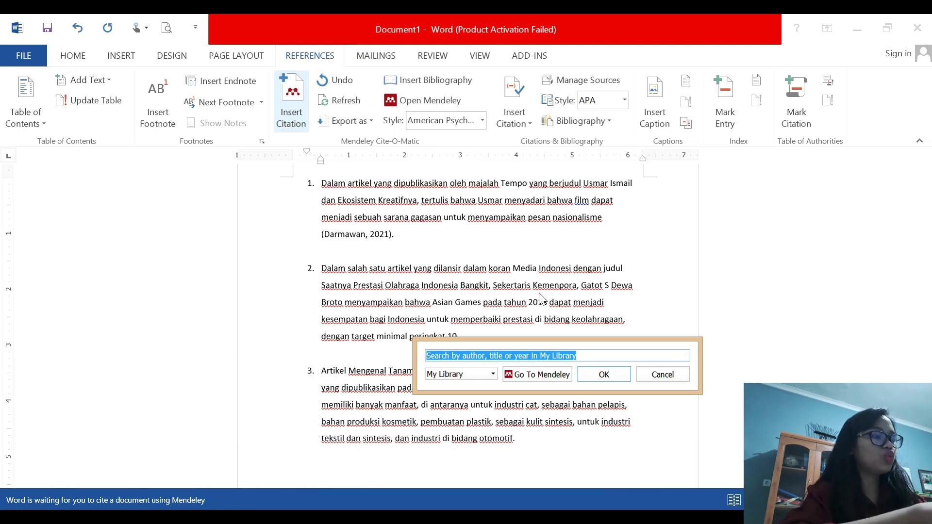
{"action": "type", "text": "budi"}
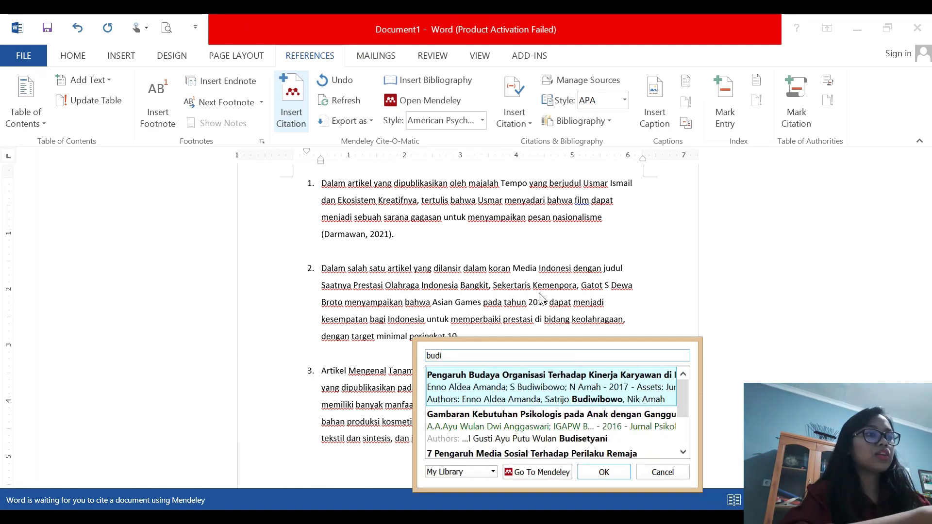
{"action": "type", "text": " erna"}
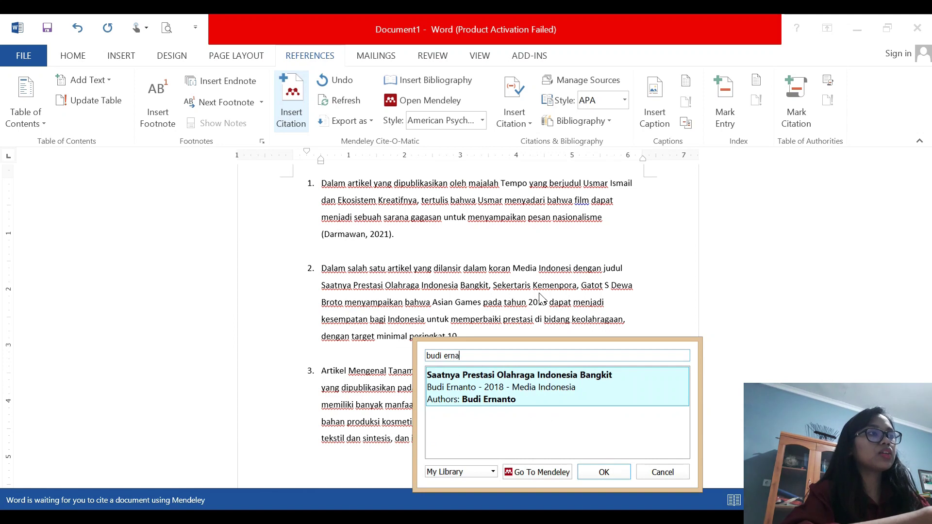
{"action": "key", "text": "Return"}
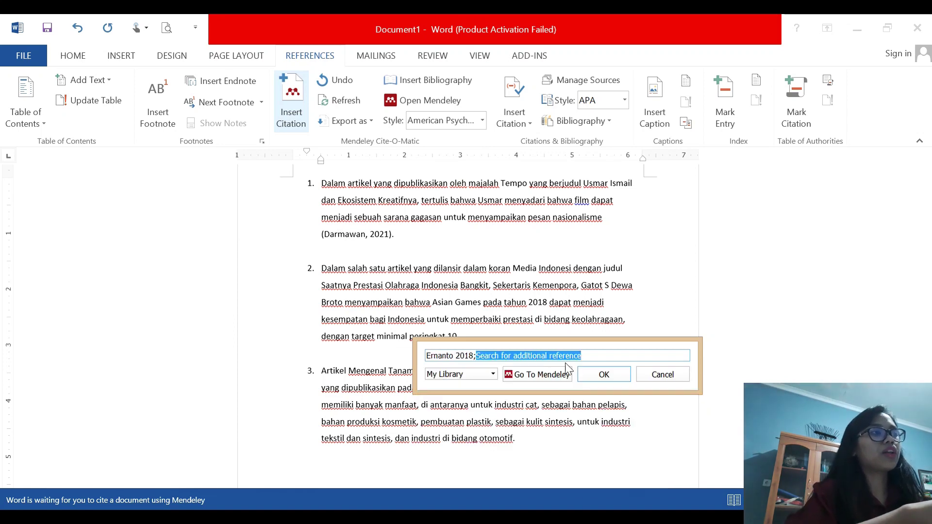
{"action": "left_click", "coordinate": [602, 375]}
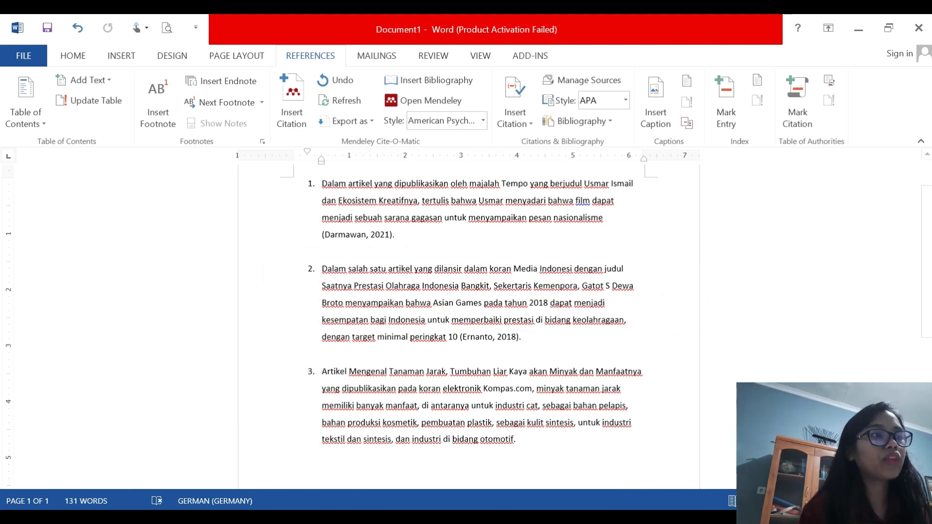
- Open the Kompas.com article on tanaman jarak in the browser and examine its title, date and author
{"action": "scroll", "coordinate": [478, 412], "scroll_direction": "down", "scroll_amount": 1}
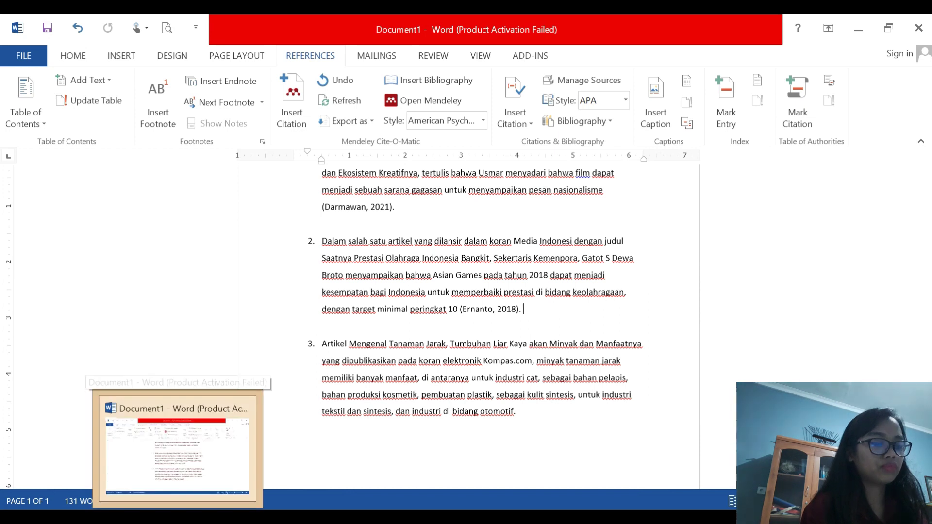
{"action": "left_click", "coordinate": [204, 517]}
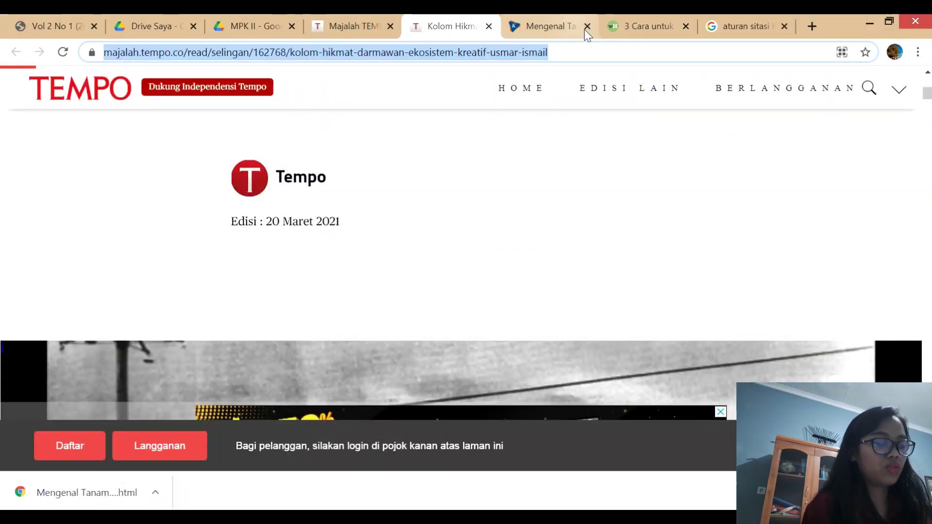
{"action": "left_click", "coordinate": [561, 23]}
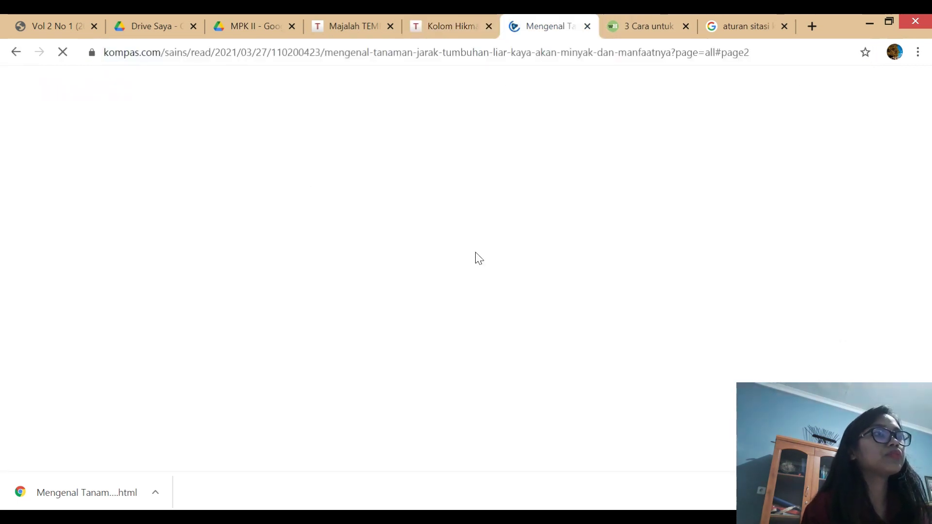
{"action": "scroll", "coordinate": [476, 257], "scroll_direction": "up", "scroll_amount": 15}
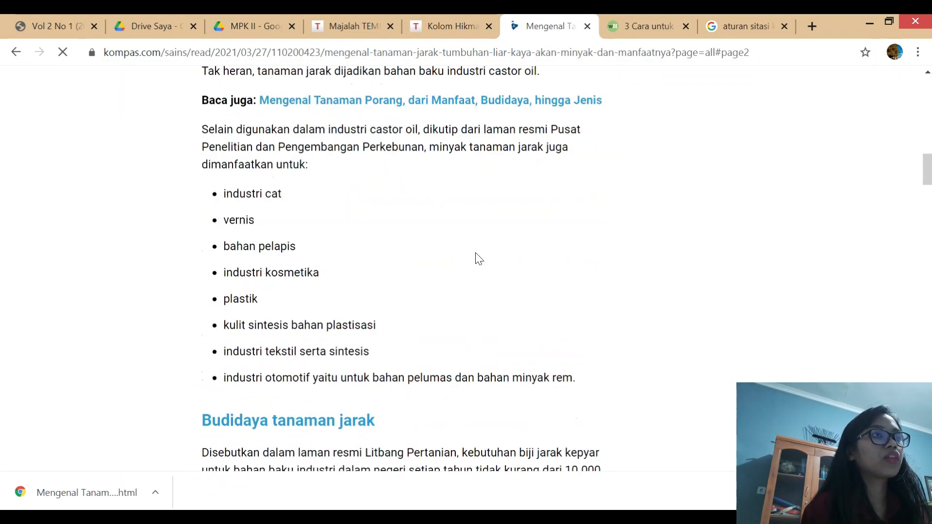
{"action": "scroll", "coordinate": [476, 258], "scroll_direction": "up", "scroll_amount": 2}
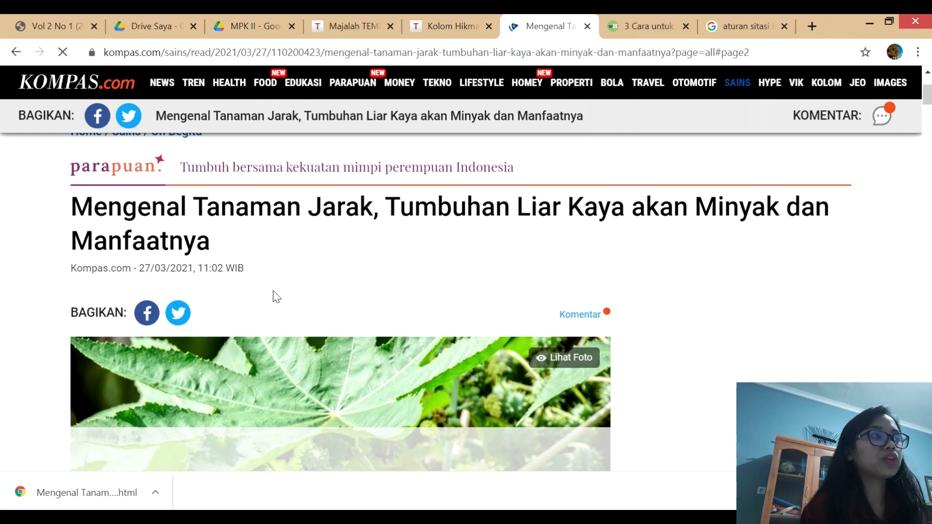
{"action": "scroll", "coordinate": [316, 303], "scroll_direction": "down", "scroll_amount": 15}
{"action": "scroll", "coordinate": [333, 308], "scroll_direction": "up", "scroll_amount": 10}
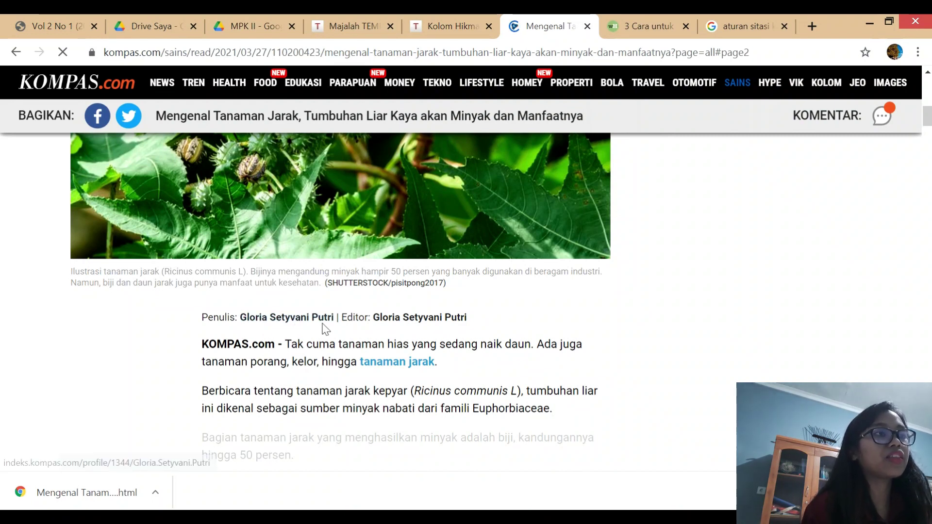
- Switch to Mendeley Desktop and start a manual entry of type Newspaper Article in the sitasi folder
{"action": "key", "text": "alt+Tab"}
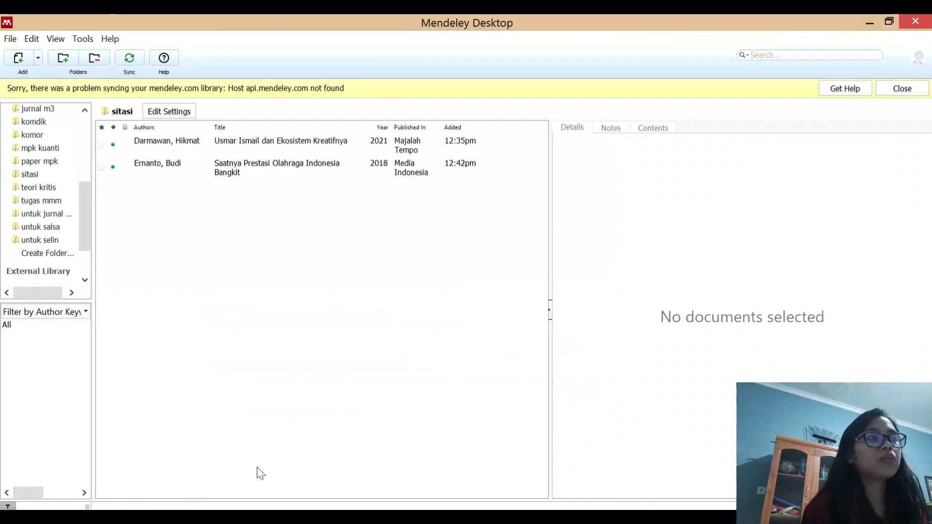
{"action": "left_click", "coordinate": [38, 58]}
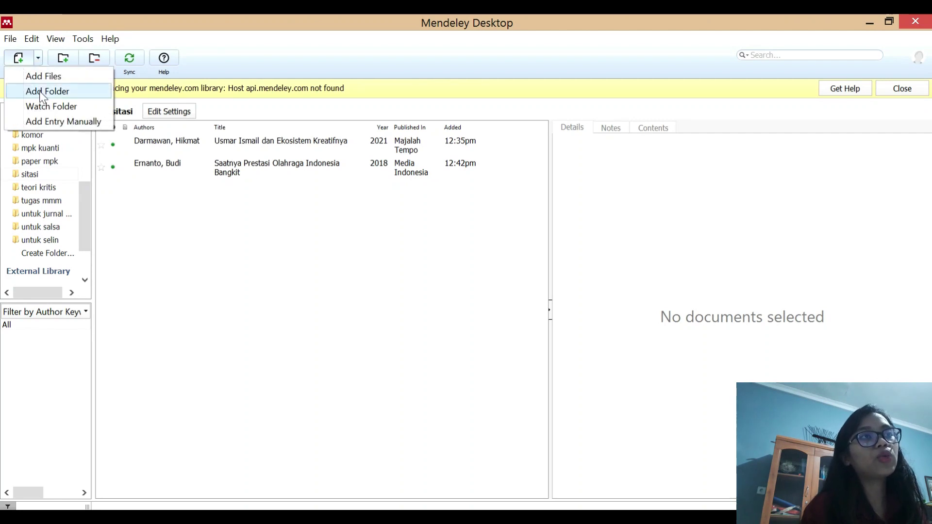
{"action": "left_click", "coordinate": [42, 124]}
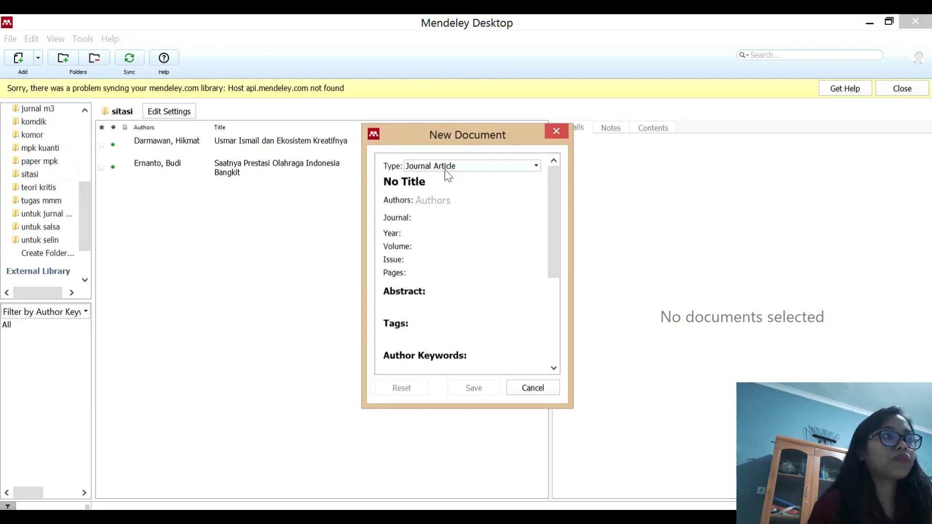
{"action": "left_click", "coordinate": [447, 167]}
{"action": "scroll", "coordinate": [452, 233], "scroll_direction": "down", "scroll_amount": 3}
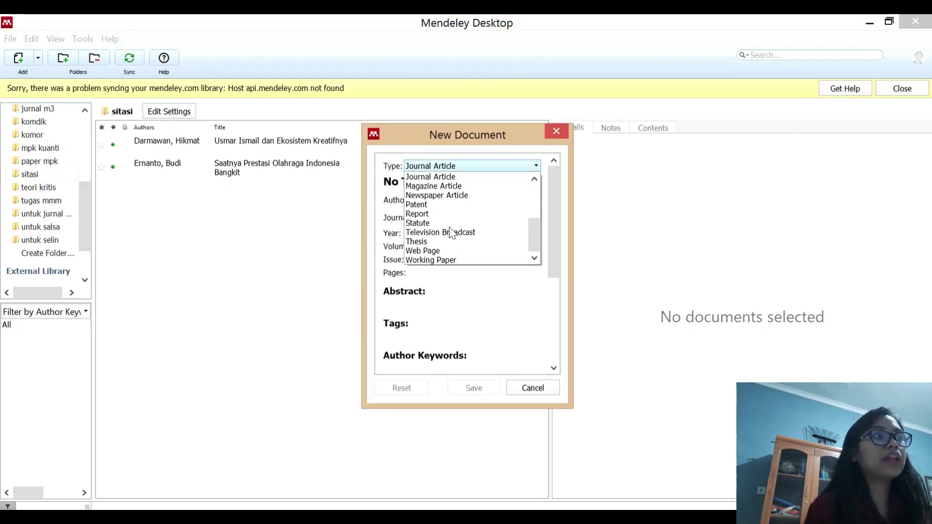
{"action": "left_click", "coordinate": [453, 194]}
- Copy the article's headline from the Kompas.com page and paste it as the new entry's title
{"action": "left_click", "coordinate": [452, 183]}
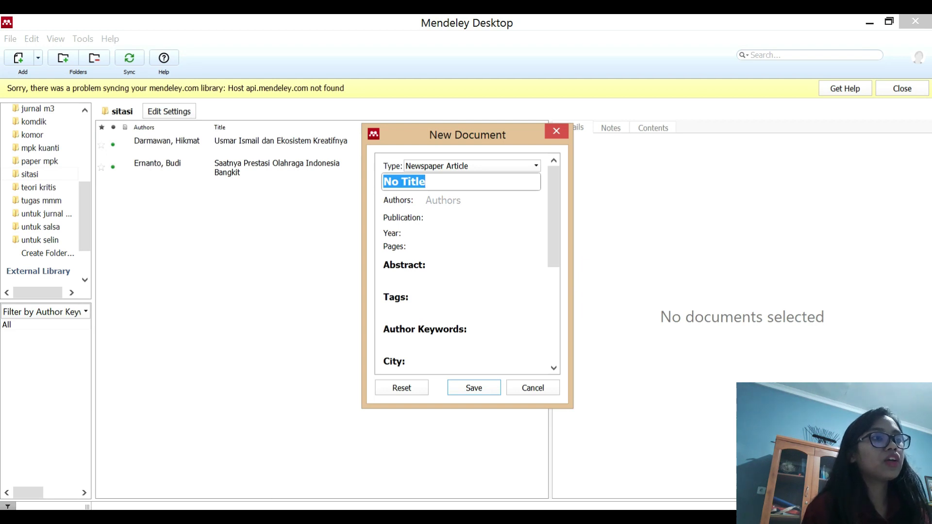
{"action": "key", "text": "alt+Tab"}
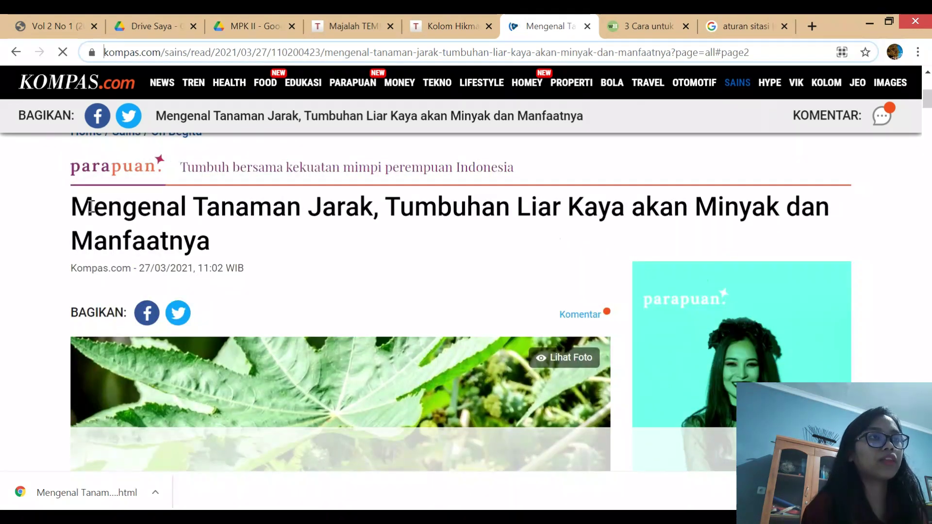
{"action": "triple_click", "coordinate": [225, 240]}
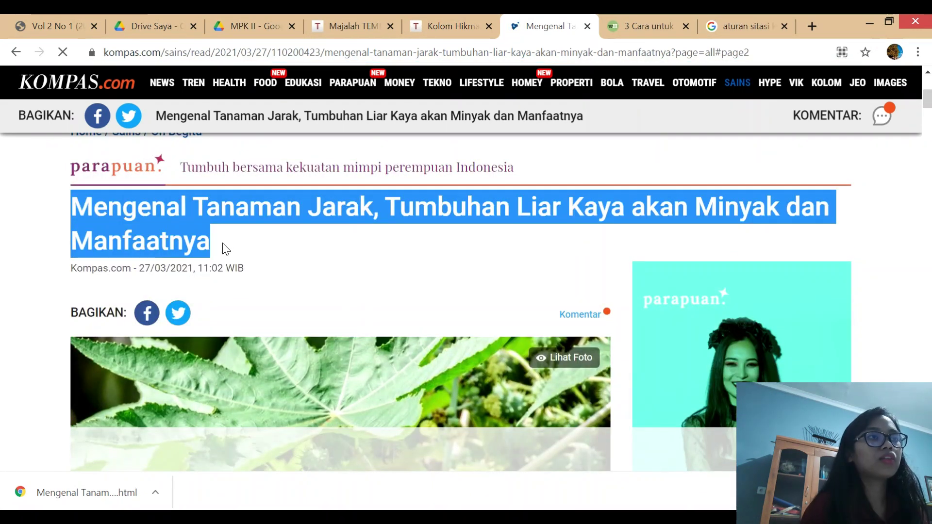
{"action": "left_click", "coordinate": [226, 245]}
{"action": "key", "text": "alt+Tab"}
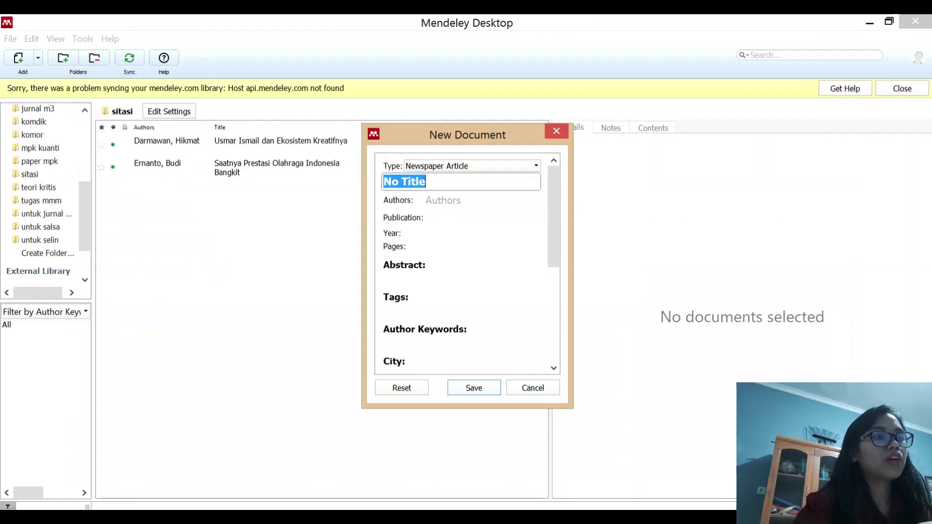
{"action": "key", "text": "ctrl+v"}
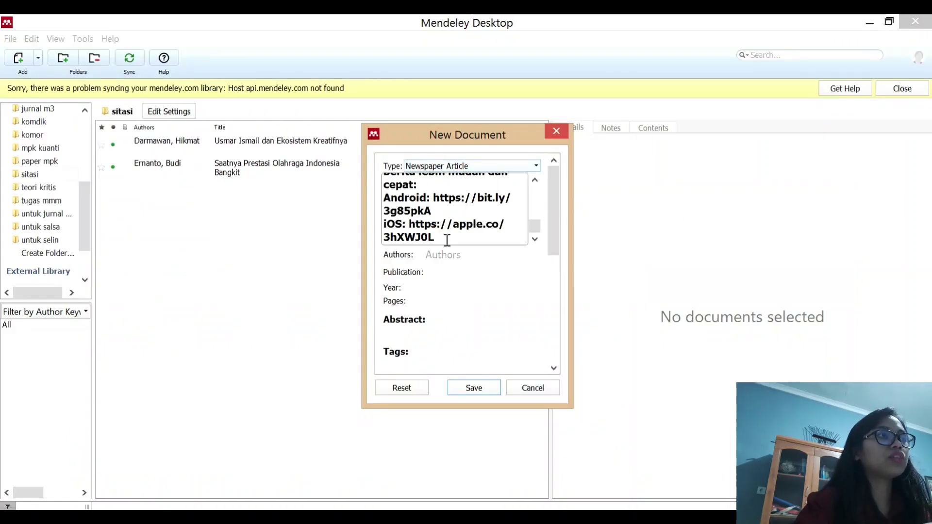
{"action": "scroll", "coordinate": [445, 228], "scroll_direction": "up", "scroll_amount": 4}
{"action": "scroll", "coordinate": [407, 207], "scroll_direction": "up", "scroll_amount": 5}
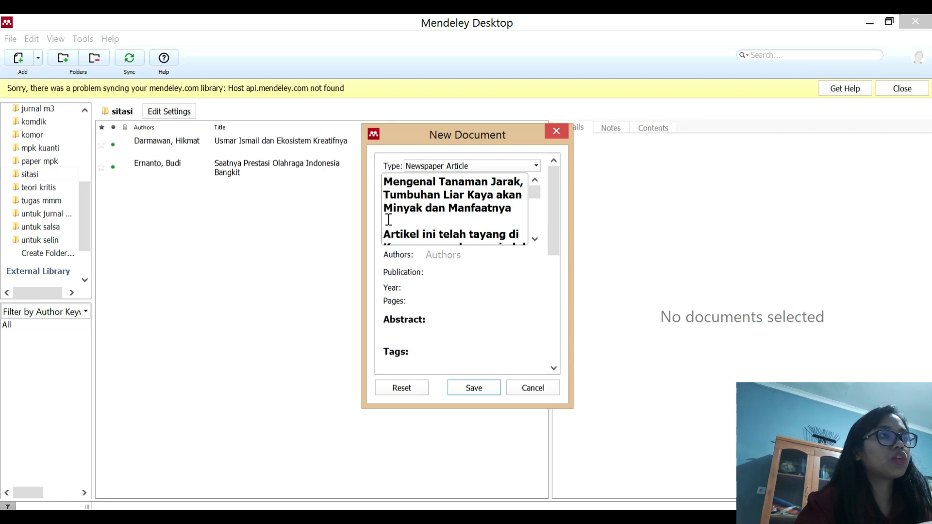
- Delete the extra pasted text so that the title reads only "Mengenal Tanaman Jarak, Tumbuhan Liar Kaya akan Minyak dan Manfaatnya"
{"action": "key", "text": "shift+Down"}
{"action": "key", "text": "shift+Down"}
{"action": "key", "text": "shift+Down"}
{"action": "key", "text": "shift+Down"}
{"action": "key", "text": "shift+Down"}
{"action": "key", "text": "shift+Down"}
{"action": "key", "text": "shift+Down"}
{"action": "key", "text": "shift+Down"}
{"action": "key", "text": "shift+Down"}
{"action": "key", "text": "shift+Down"}
{"action": "key", "text": "shift+Down"}
{"action": "key", "text": "shift+Down"}
{"action": "key", "text": "shift+Down"}
{"action": "key", "text": "shift+Down"}
{"action": "key", "text": "shift+Down"}
{"action": "key", "text": "shift+Down"}
{"action": "key", "text": "shift+Down"}
{"action": "key", "text": "shift+Down"}
{"action": "key", "text": "shift+Down"}
{"action": "key", "text": "shift+Down"}
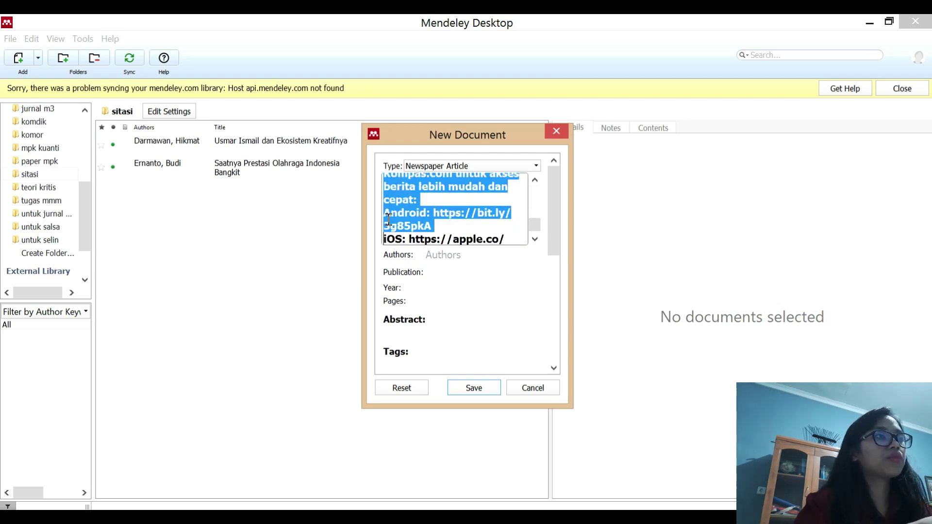
{"action": "key", "text": "BackSpace"}
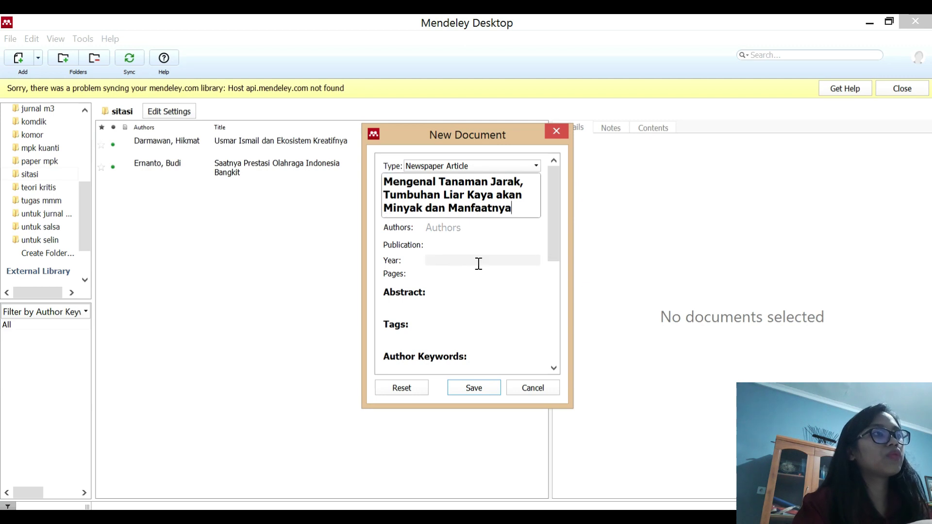
- Enter the first part of the author's name and check the full name in the Kompas.com article
{"action": "left_click", "coordinate": [477, 232]}
{"action": "type", "text": "G"}
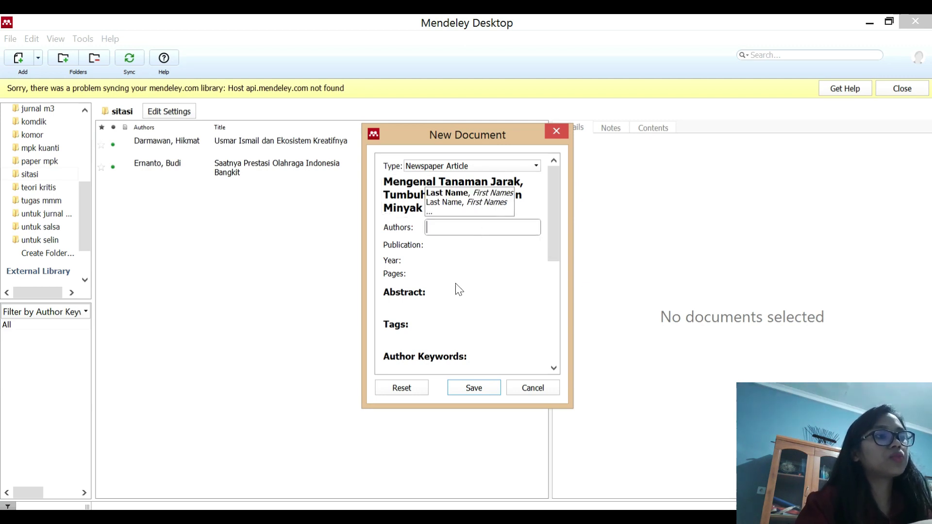
{"action": "type", "text": "lori"}
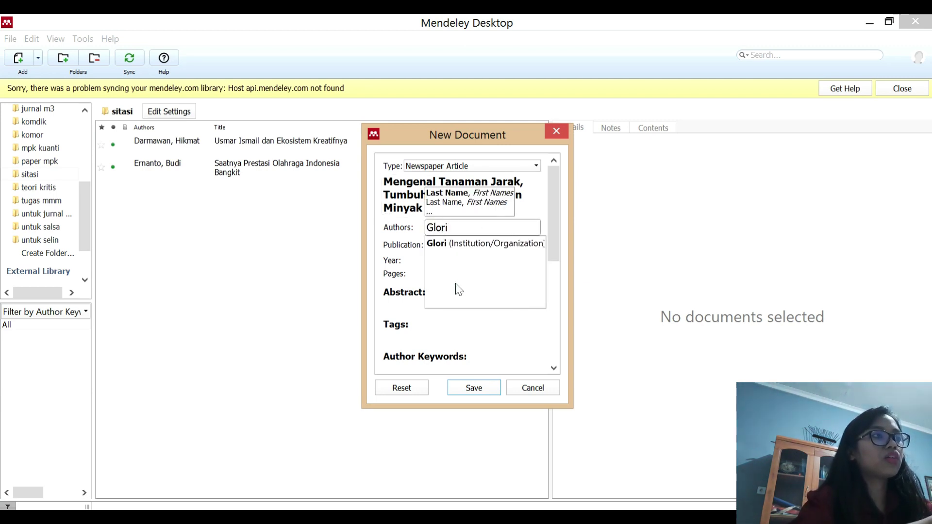
{"action": "type", "text": "a Setyvani"}
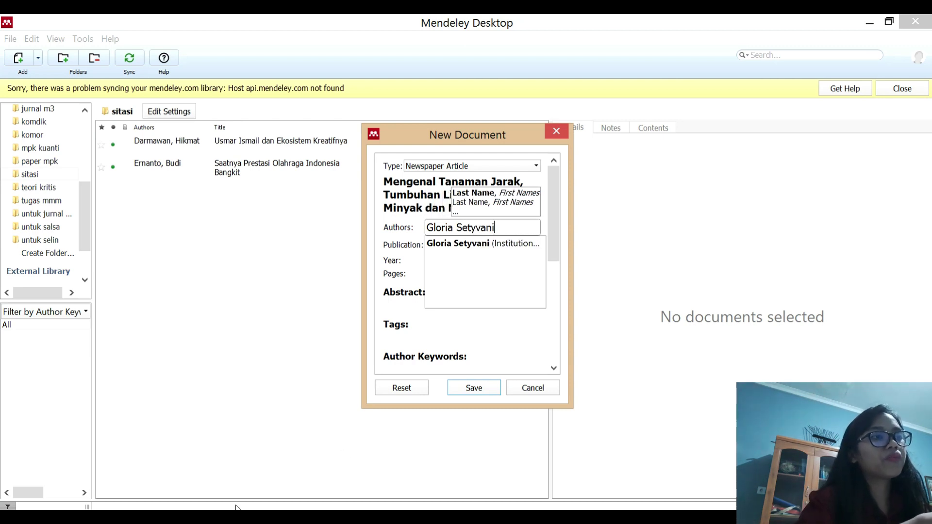
{"action": "key", "text": "alt+Tab"}
{"action": "scroll", "coordinate": [348, 328], "scroll_direction": "down", "scroll_amount": 10}
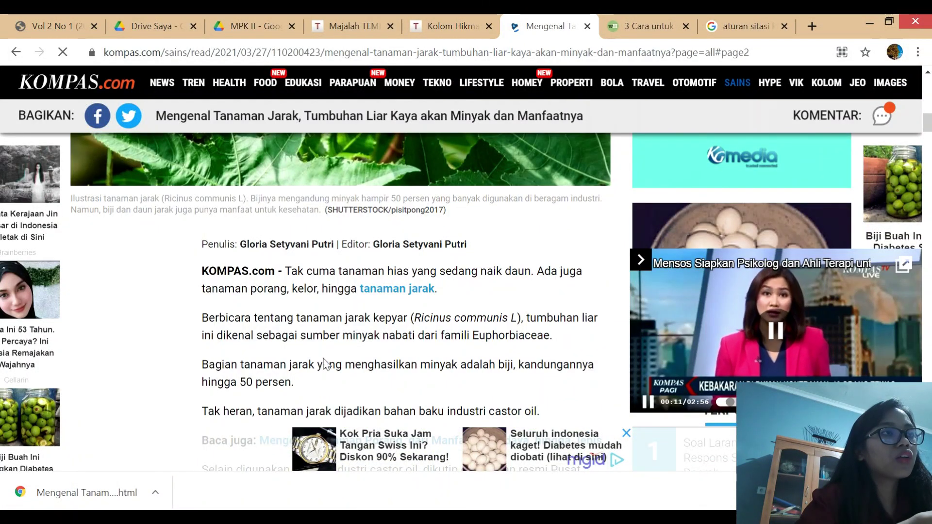
{"action": "key", "text": "alt+Tab"}
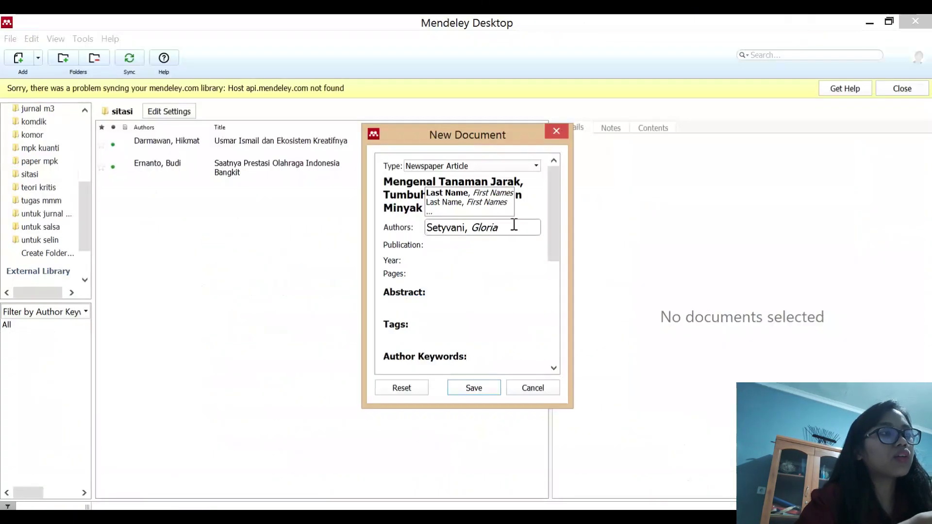
- Replace the partial name in the newspaper entry with the author's full name as given in the Kompas.com article
{"action": "left_click", "coordinate": [514, 224]}
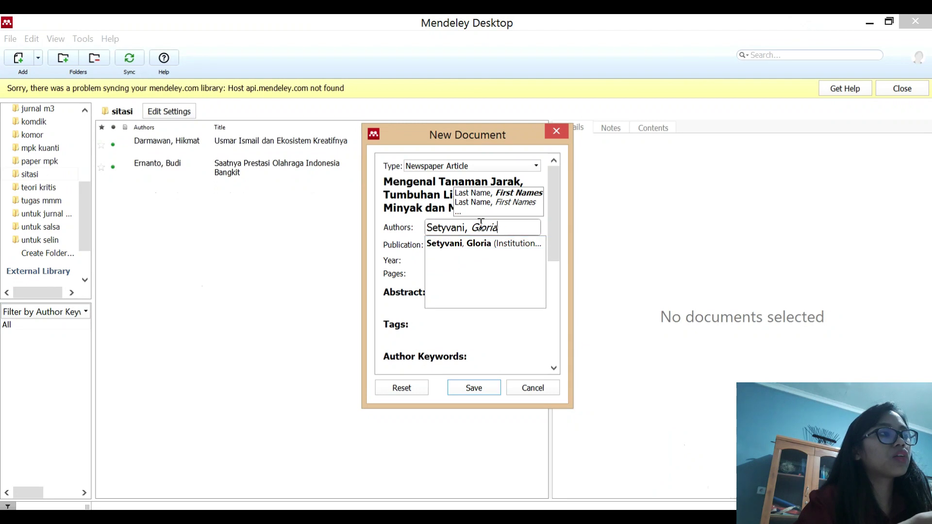
{"action": "left_click_drag", "start_coordinate": [505, 228], "coordinate": [427, 228]}
{"action": "type", "text": "G"}
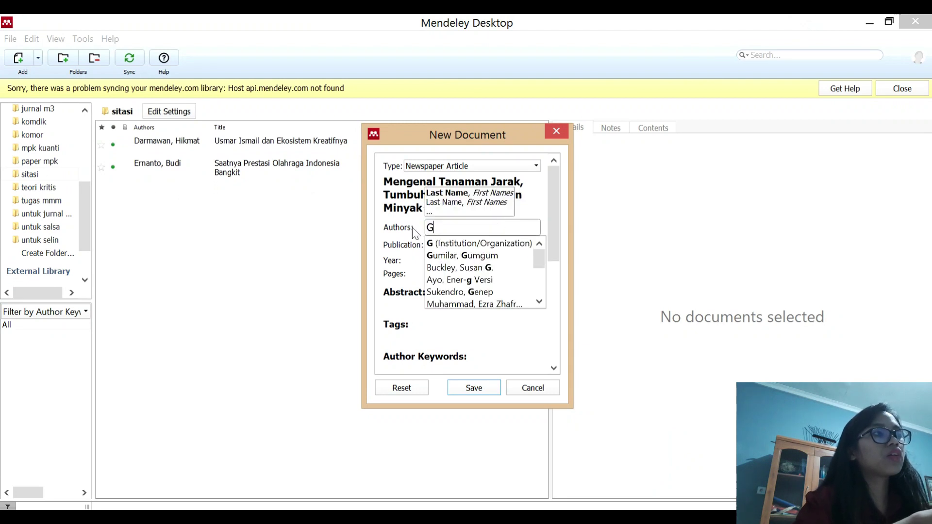
{"action": "type", "text": "loria Setyvandi"}
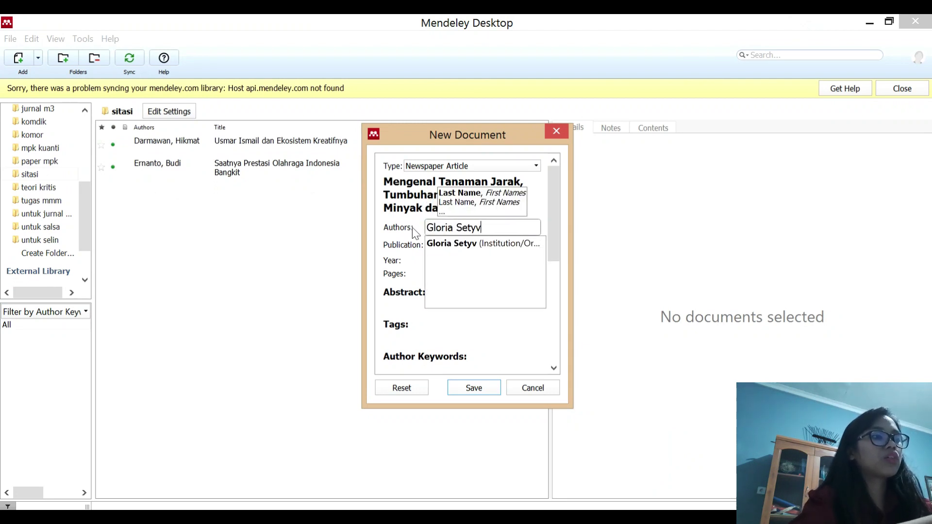
{"action": "key", "text": "BackSpace"}
{"action": "key", "text": "BackSpace"}
{"action": "key", "text": "BackSpace"}
{"action": "type", "text": "i "}
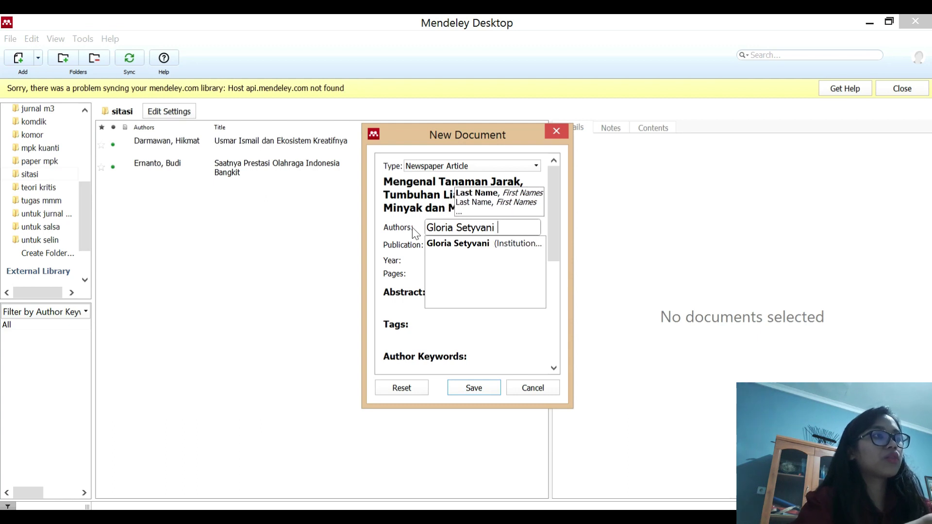
{"action": "type", "text": "Putri"}
{"action": "key", "text": "Return"}
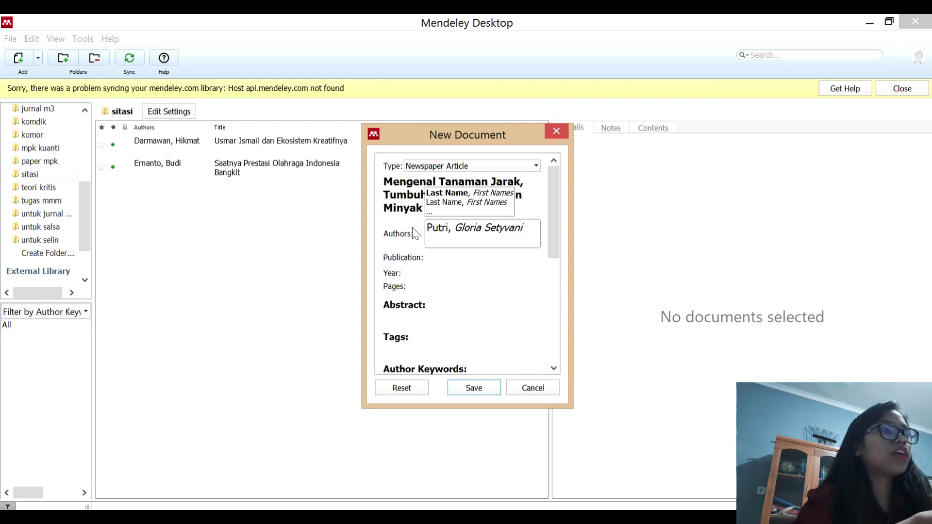
- Set the newspaper entry's publication to Kompas.com
{"action": "left_click", "coordinate": [437, 256]}
{"action": "type", "text": "Kompas.com"}
{"action": "left_click", "coordinate": [441, 260]}
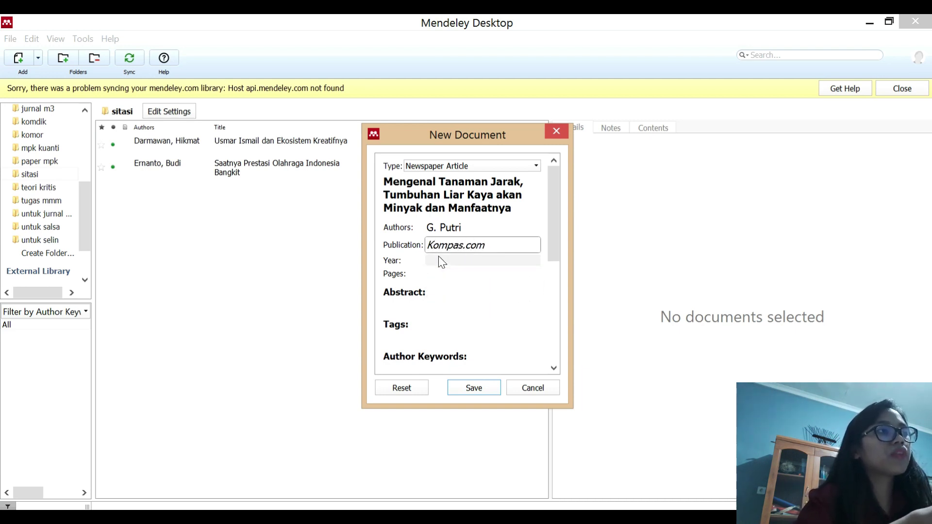
- Set the newspaper entry's year to 2021 and its pages to 2
{"action": "type", "text": "2021"}
{"action": "left_click", "coordinate": [470, 279]}
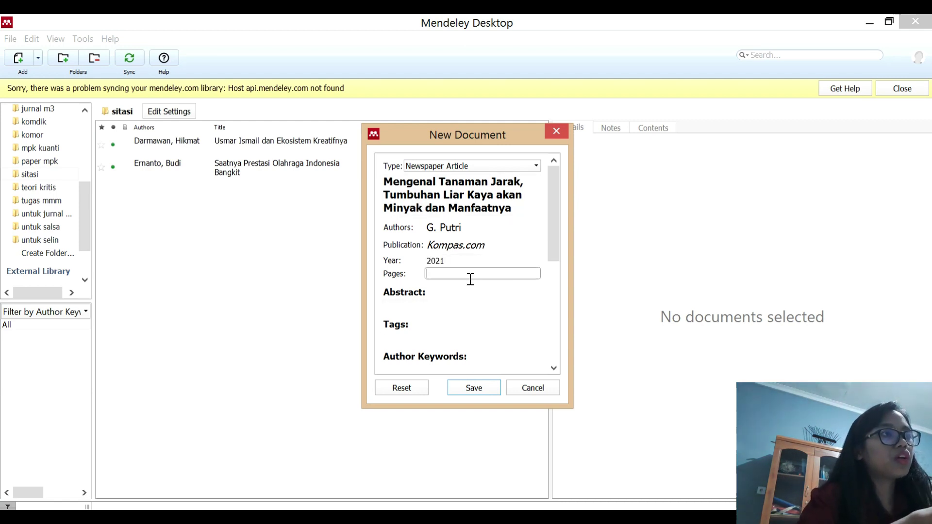
{"action": "type", "text": "2"}
{"action": "key", "text": "Return"}
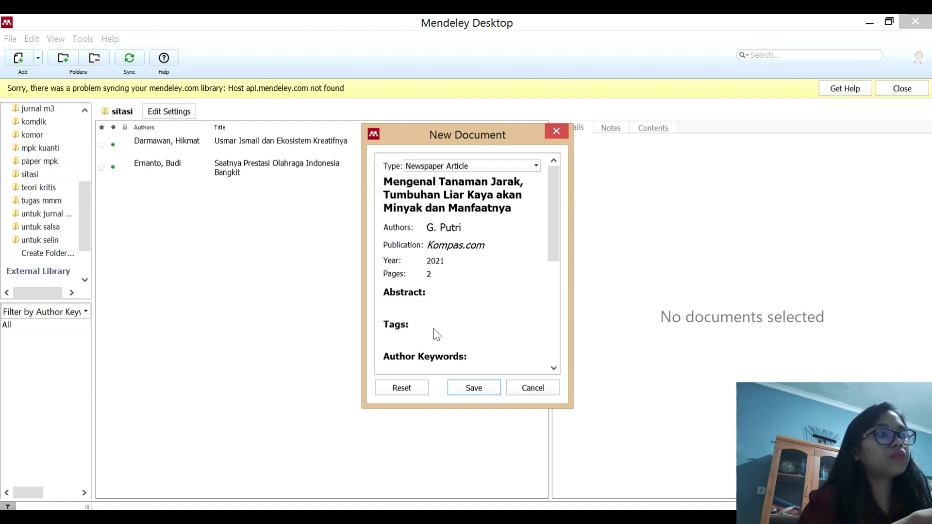
- Set the newspaper entry's day to 27 and month to Maret, checking the publication date in the Kompas.com article
{"action": "scroll", "coordinate": [437, 335], "scroll_direction": "down", "scroll_amount": 3}
{"action": "scroll", "coordinate": [407, 296], "scroll_direction": "down", "scroll_amount": 2}
{"action": "left_click", "coordinate": [409, 287]}
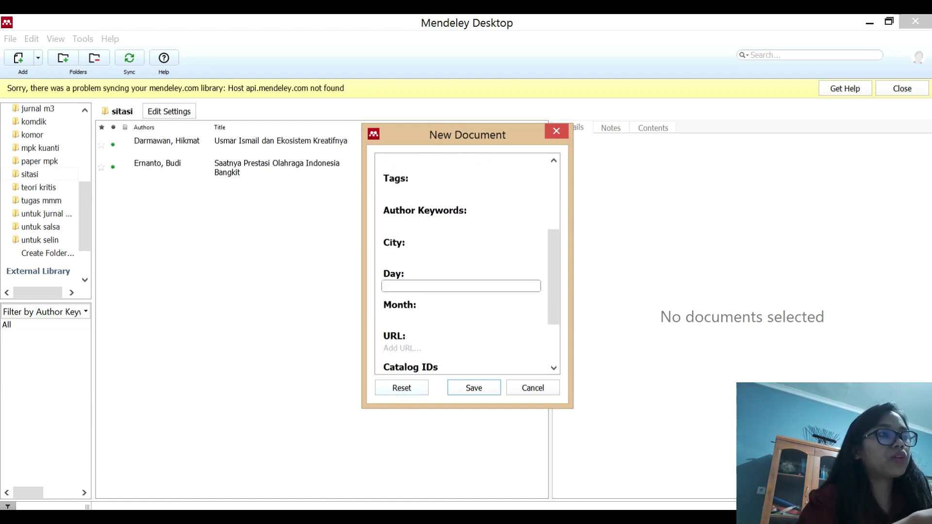
{"action": "key", "text": "alt+Tab"}
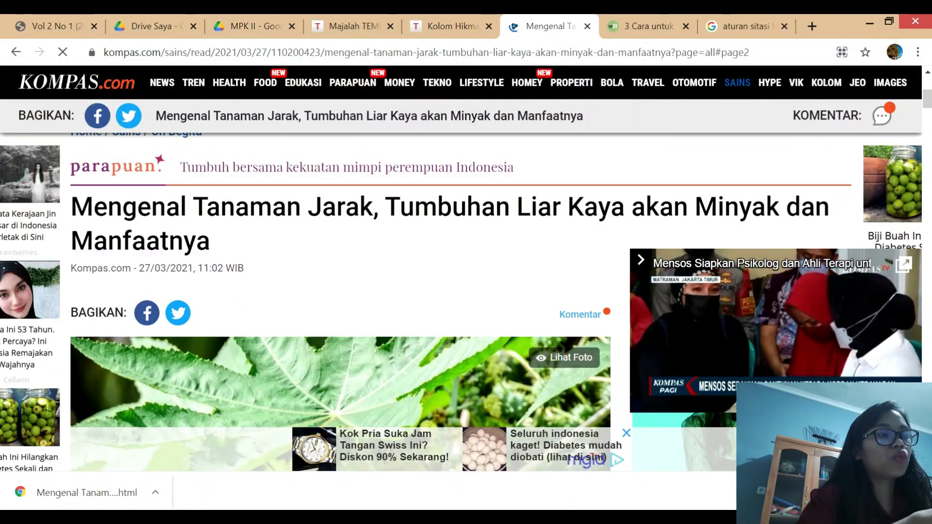
{"action": "key", "text": "alt+Tab"}
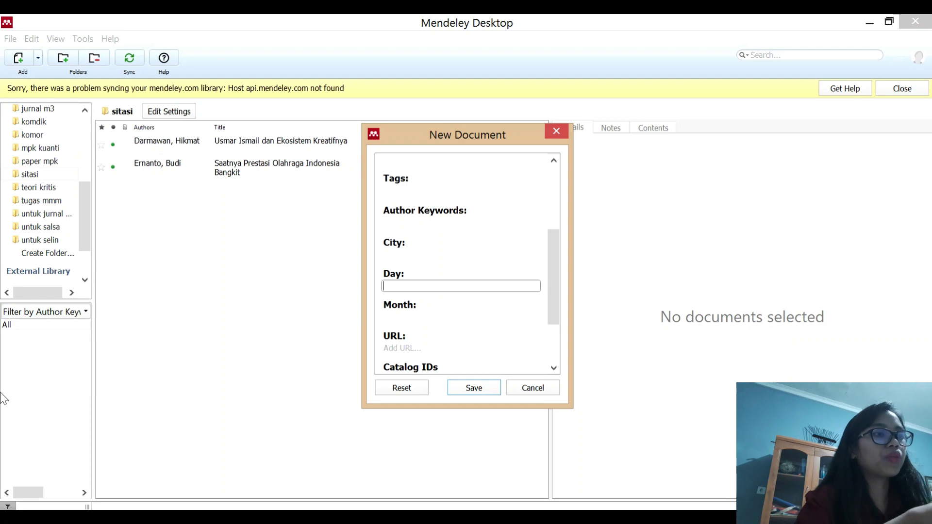
{"action": "left_click", "coordinate": [410, 315]}
{"action": "type", "text": "Maret"}
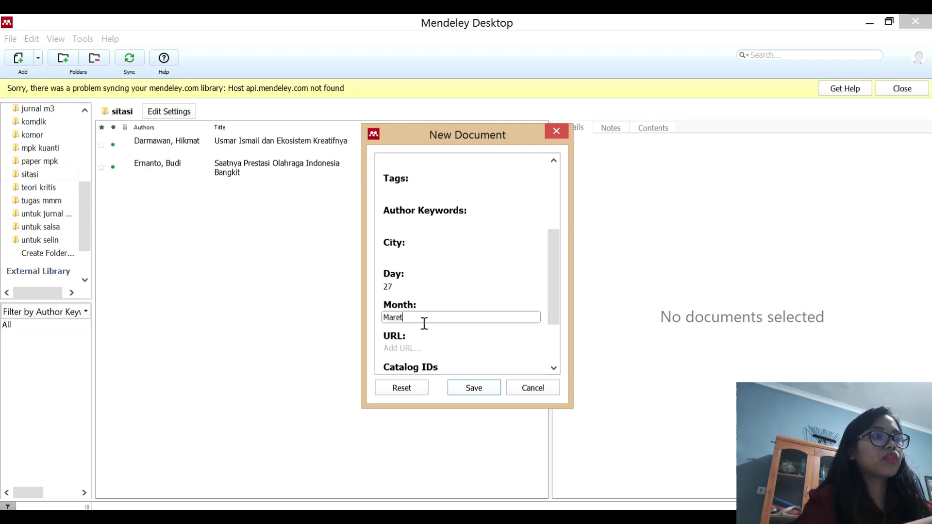
- Add the Kompas.com article's web address as the newspaper entry's URL and save the entry
{"action": "left_click", "coordinate": [430, 346]}
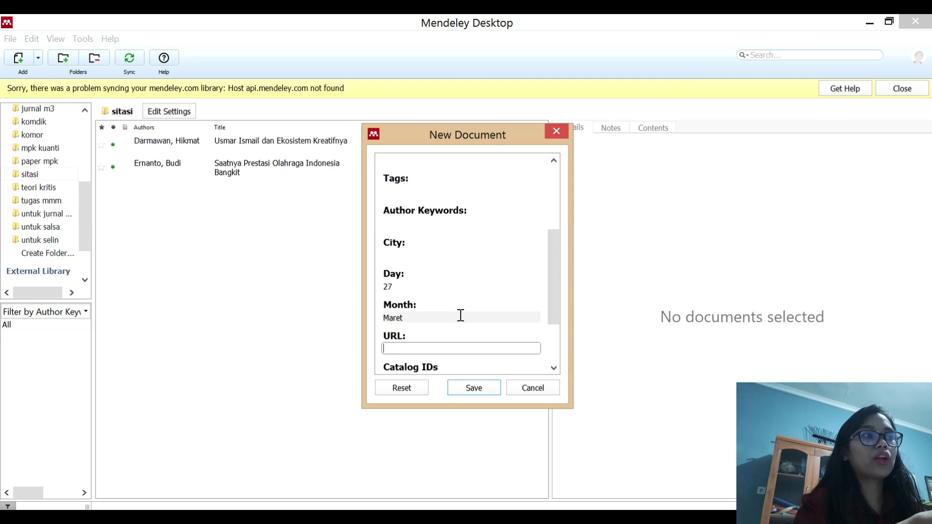
{"action": "scroll", "coordinate": [459, 316], "scroll_direction": "down", "scroll_amount": 2}
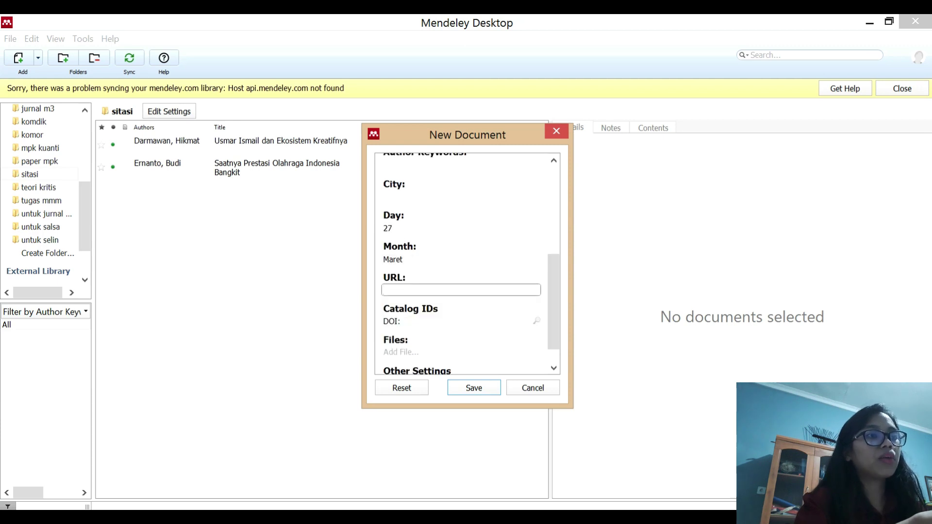
{"action": "key", "text": "alt+Tab"}
{"action": "left_click", "coordinate": [384, 53]}
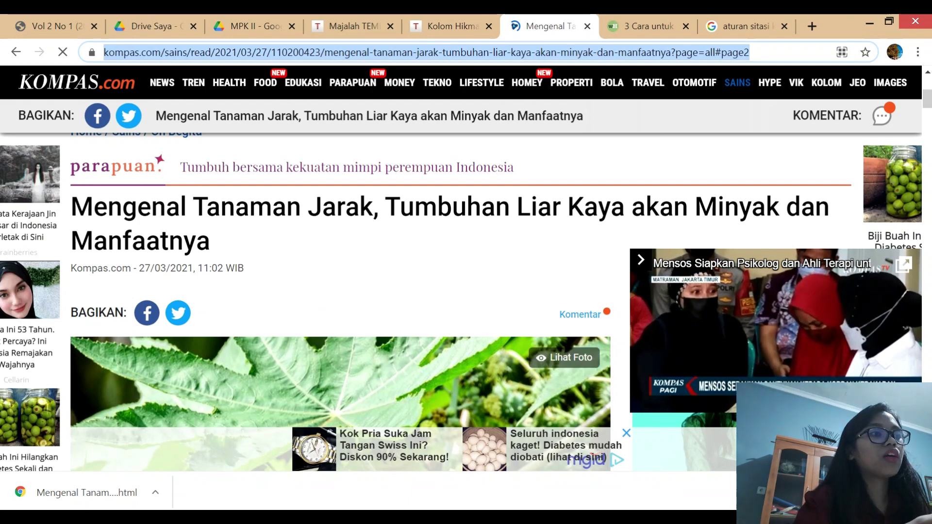
{"action": "key", "text": "alt+Tab"}
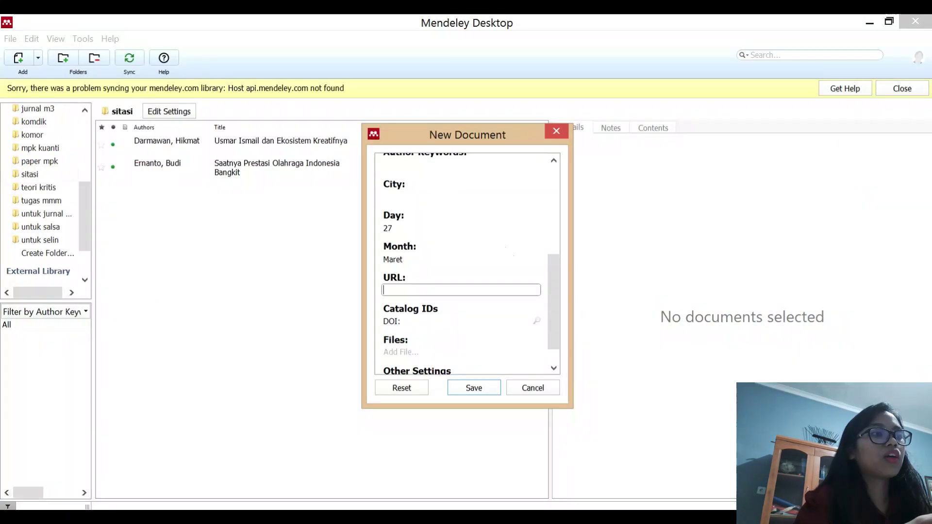
{"action": "left_click", "coordinate": [457, 290]}
{"action": "type", "text": "an-minyak-dan-manfaatnya?page=all#page2"}
{"action": "scroll", "coordinate": [469, 325], "scroll_direction": "down", "scroll_amount": 1}
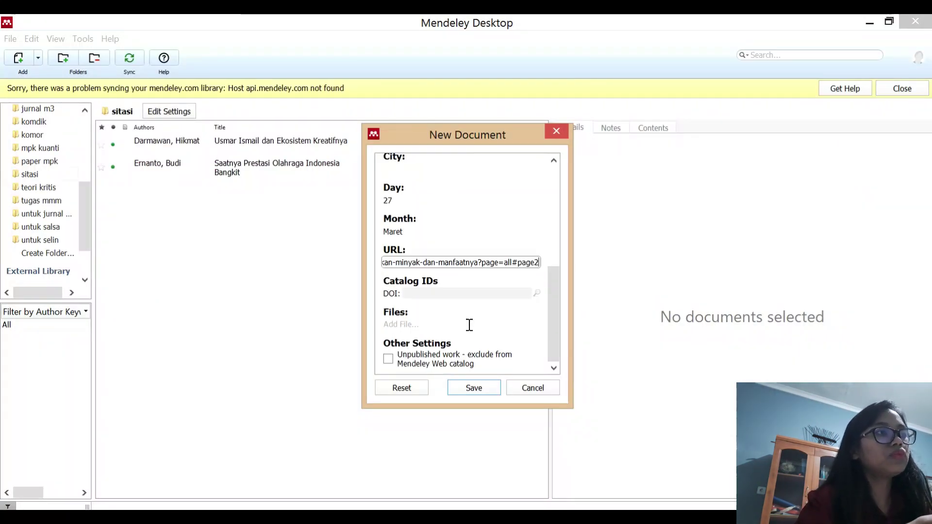
{"action": "left_click", "coordinate": [474, 389]}
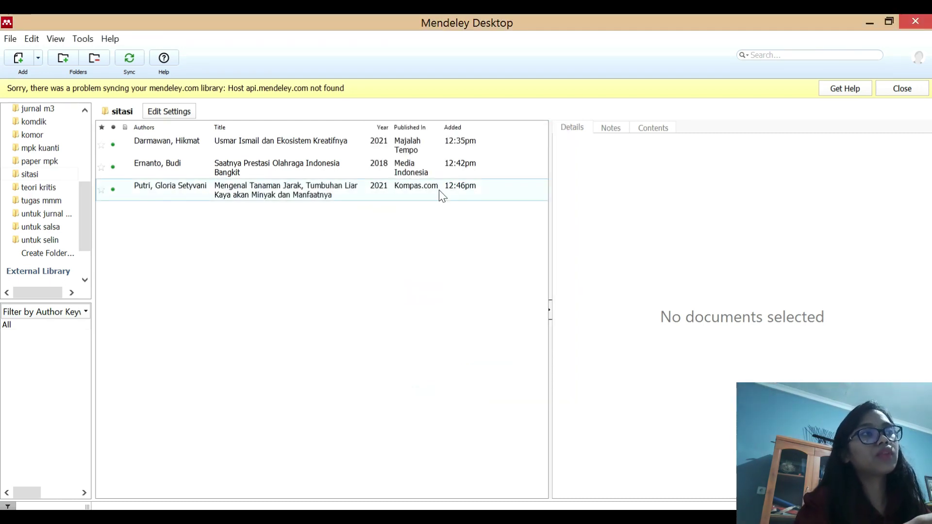
- In the Word document, cite the "tanaman jarak" article with Mendeley at the end of the third numbered paragraph, before the full stop
{"action": "key", "text": "alt+Tab"}
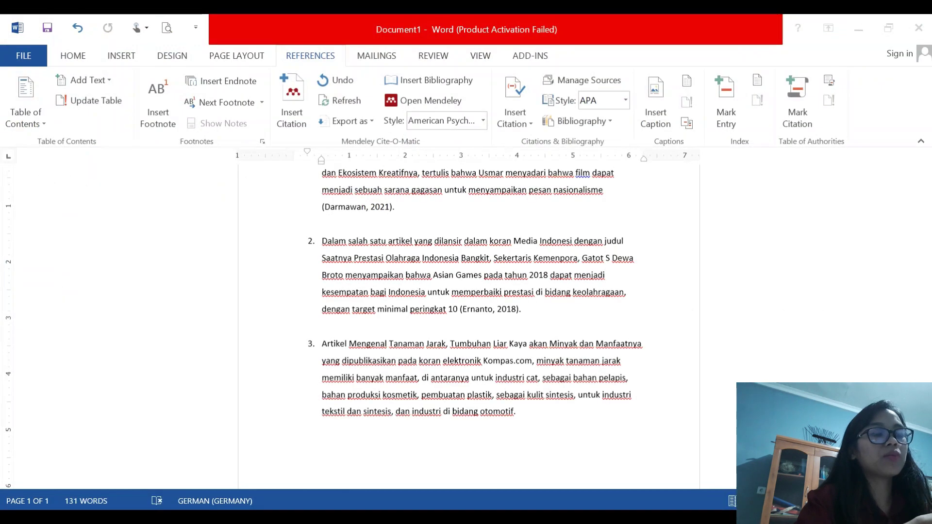
{"action": "left_click", "coordinate": [522, 410]}
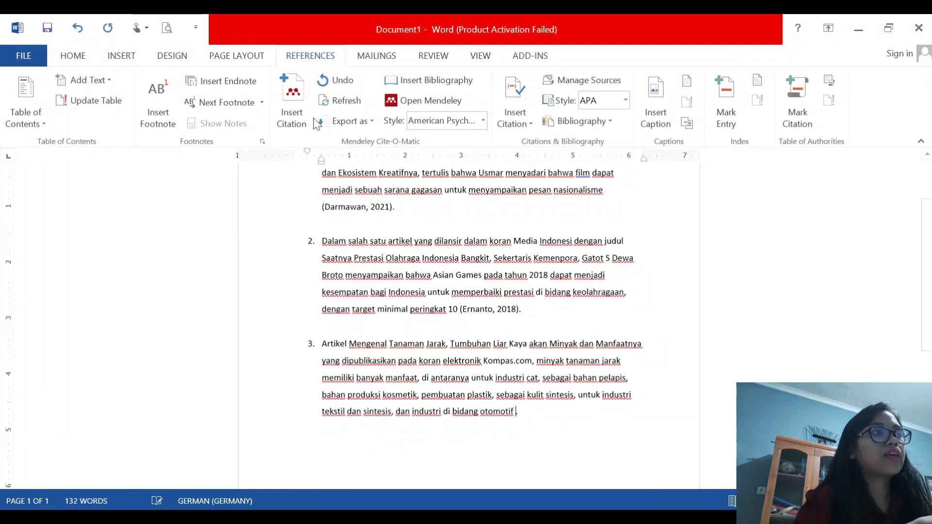
{"action": "left_click", "coordinate": [287, 113]}
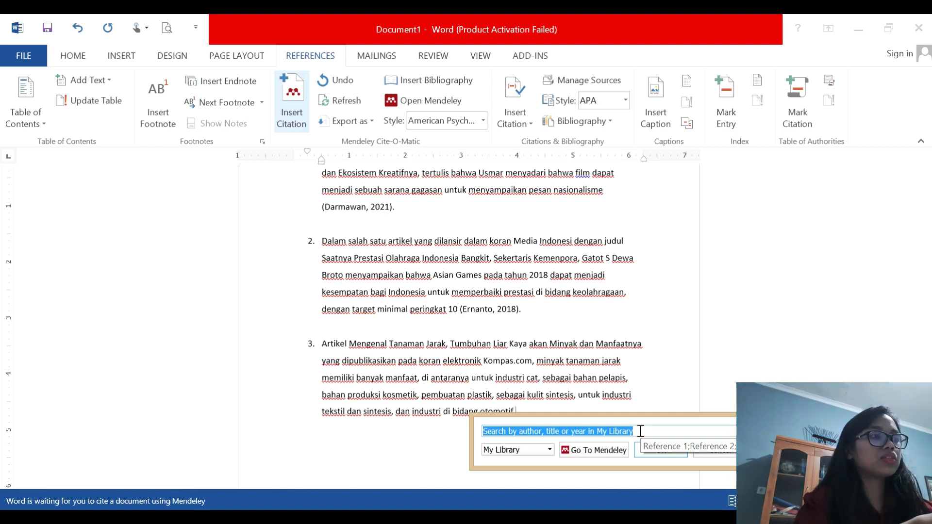
{"action": "type", "text": "tanaman jarak"}
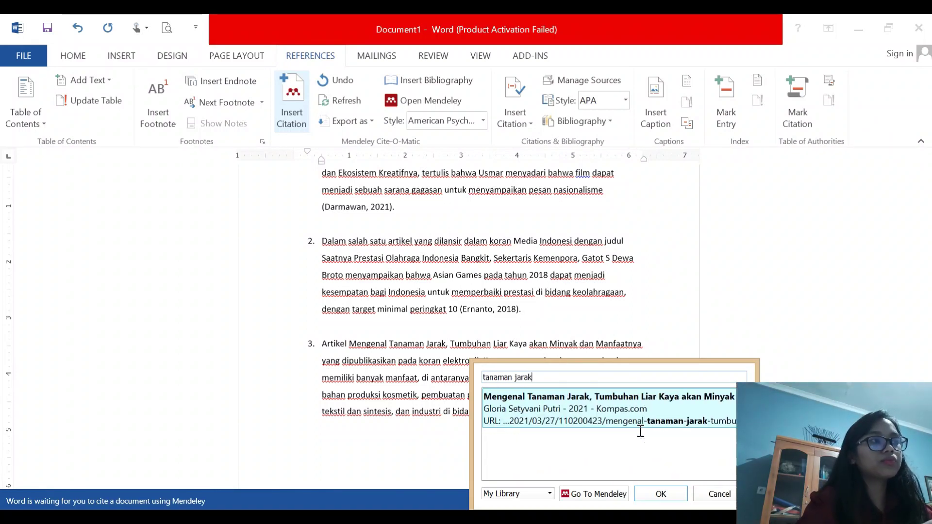
{"action": "left_click", "coordinate": [641, 431]}
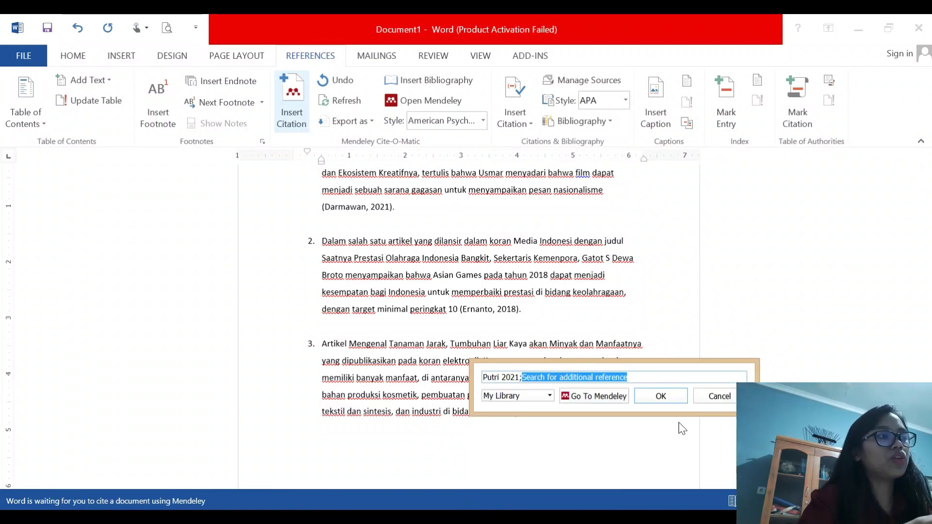
{"action": "left_click", "coordinate": [667, 390]}
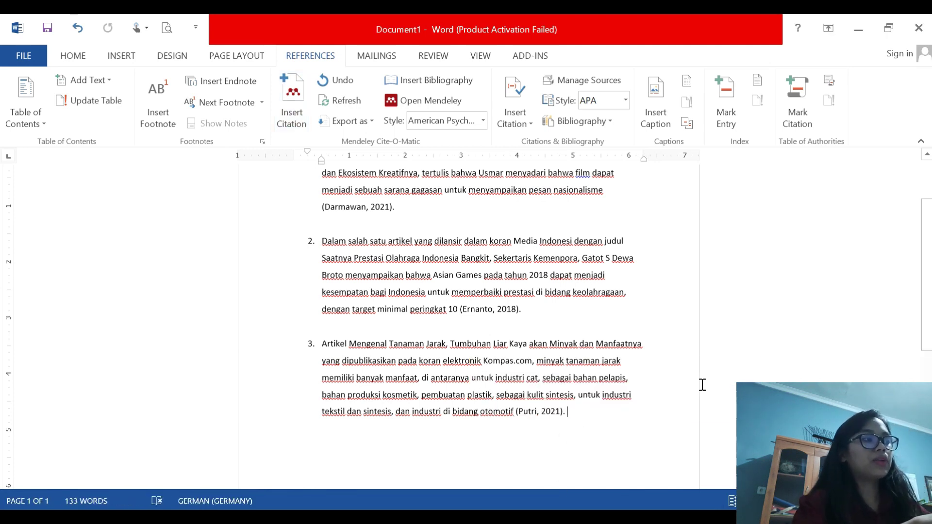
- Add a "Daftar Pustaka" heading below the third paragraph and insert the Mendeley bibliography under it
{"action": "key", "text": "Return"}
{"action": "key", "text": "Return"}
{"action": "type", "text": "Daftar Pustak"}
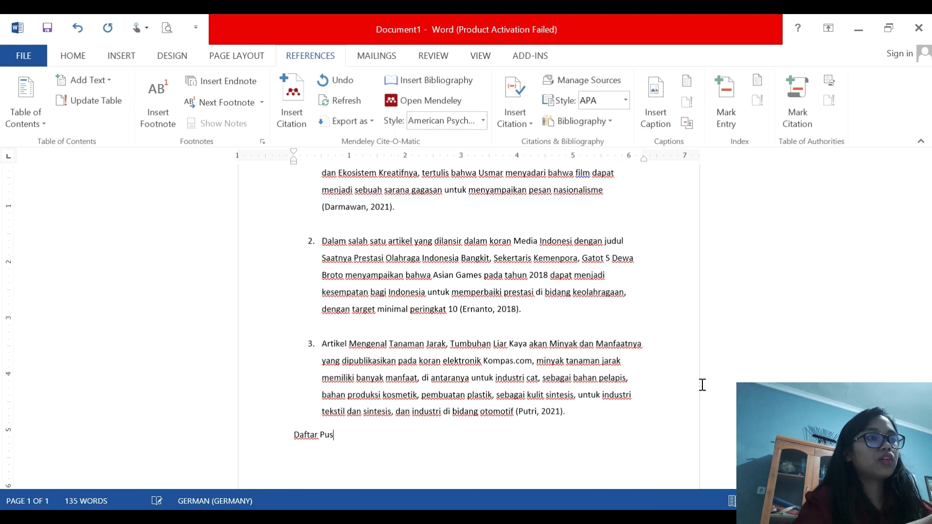
{"action": "key", "text": "Return"}
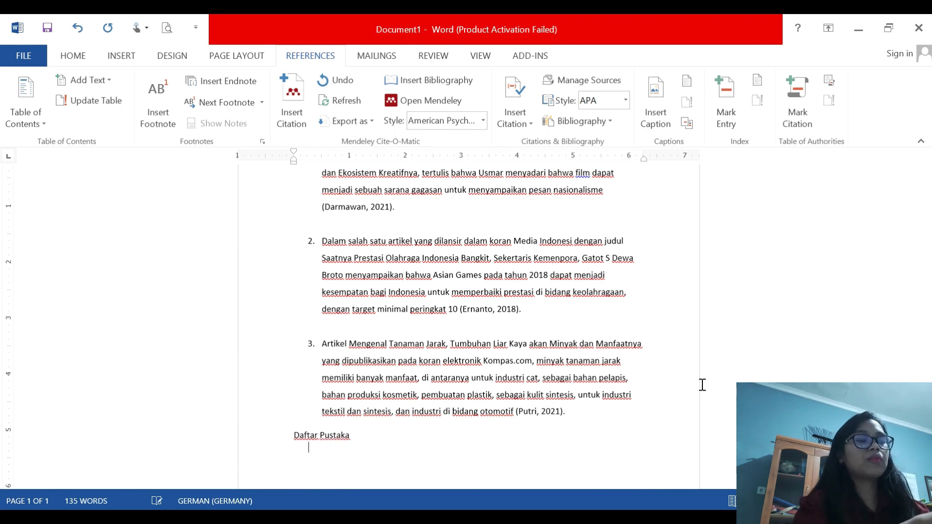
{"action": "left_click", "coordinate": [433, 83]}
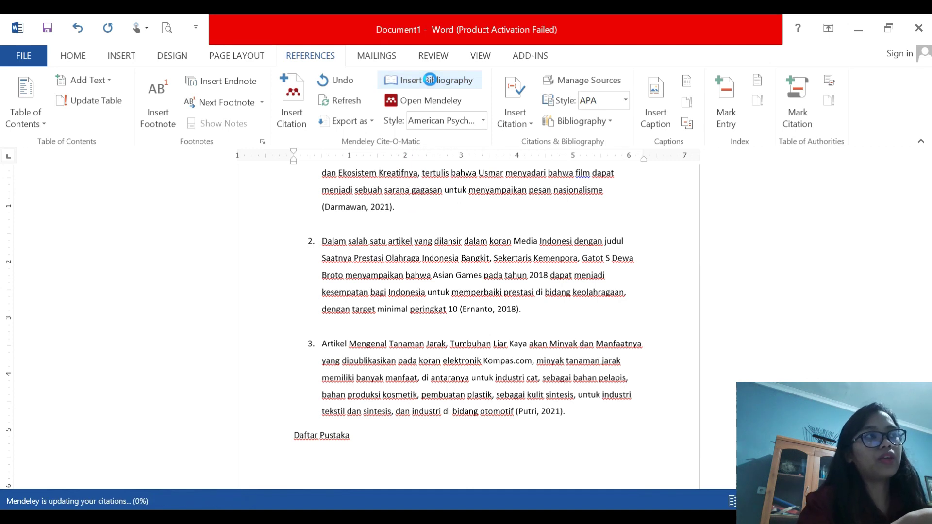
{"action": "scroll", "coordinate": [473, 369], "scroll_direction": "down", "scroll_amount": 5}
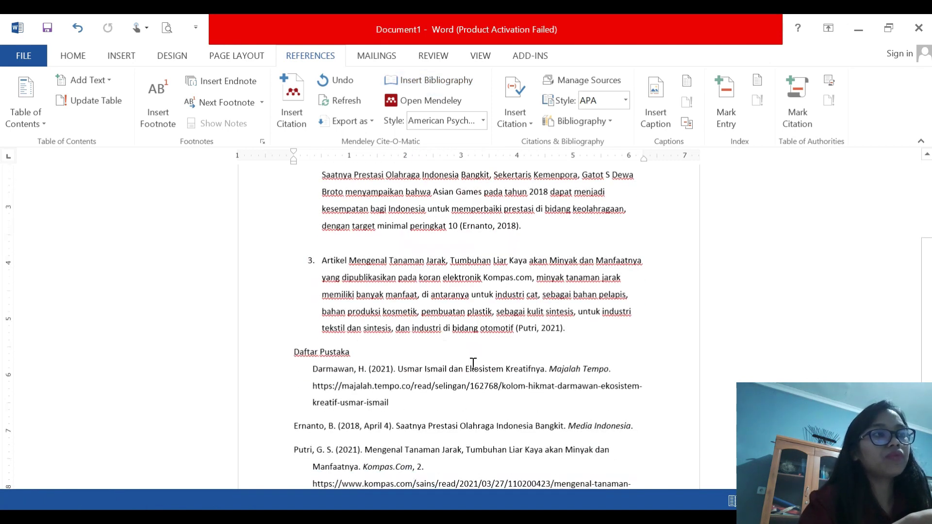
{"action": "scroll", "coordinate": [473, 369], "scroll_direction": "down", "scroll_amount": 1}
- Try to remove the extra indent before the first bibliography entry, and undo the change
{"action": "left_click", "coordinate": [344, 399]}
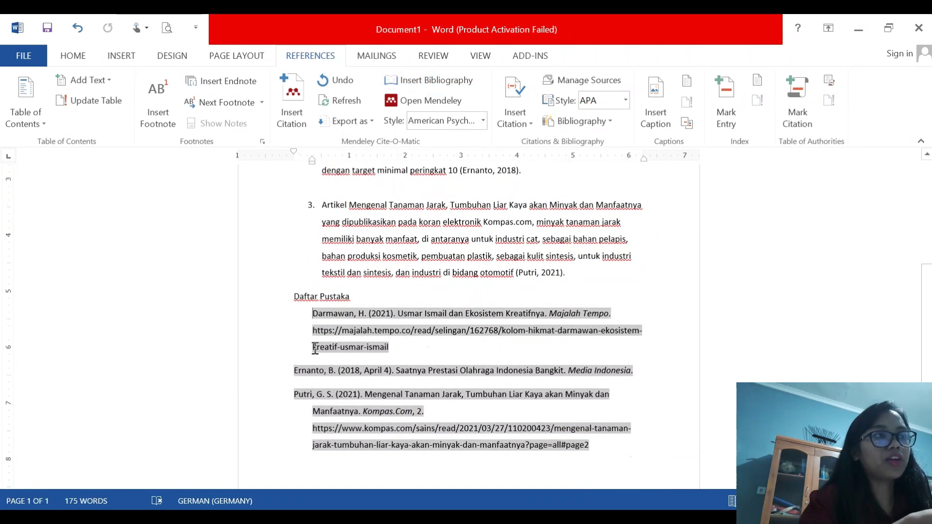
{"action": "key", "text": "BackSpace"}
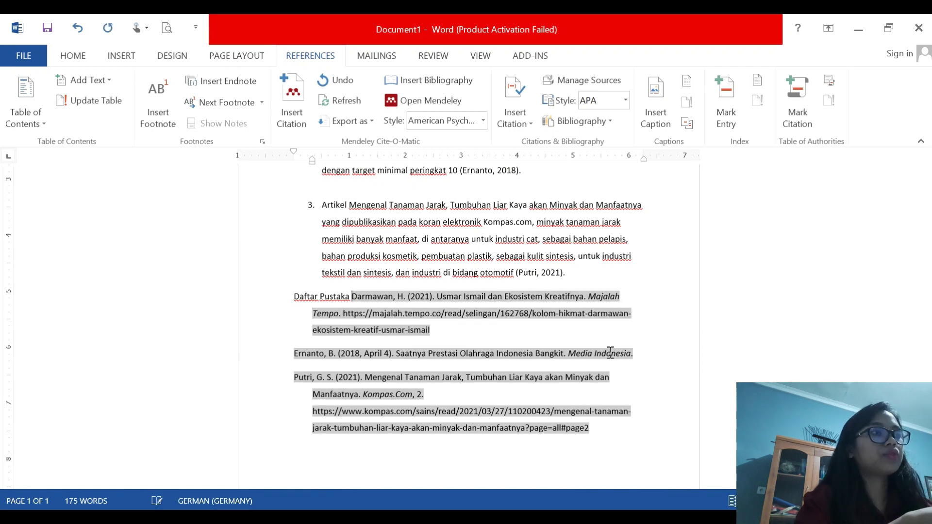
{"action": "key", "text": "ctrl+z"}
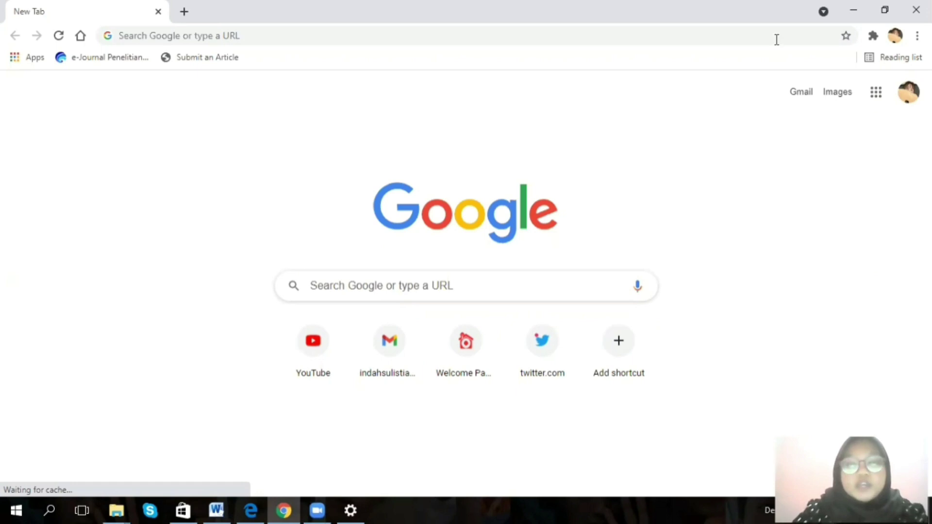
- Switch to Chrome and open the Grammarly website at grammarly.com
{"action": "left_click", "coordinate": [389, 287]}
{"action": "type", "text": "g"}
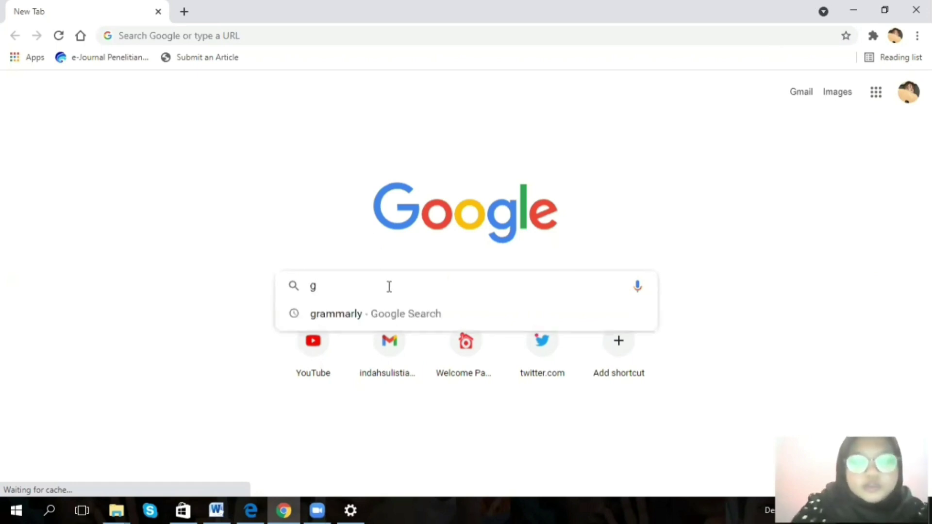
{"action": "type", "text": "rammarly.com"}
{"action": "key", "text": "Return"}
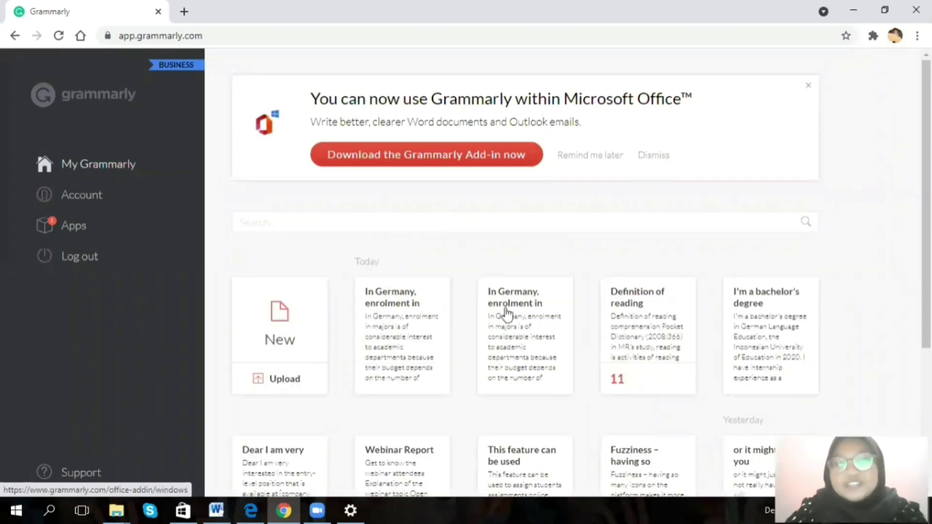
- Review the Grammarly apps offered for Microsoft Office, Windows, Chrome, phone and iPad
{"action": "left_click", "coordinate": [73, 226]}
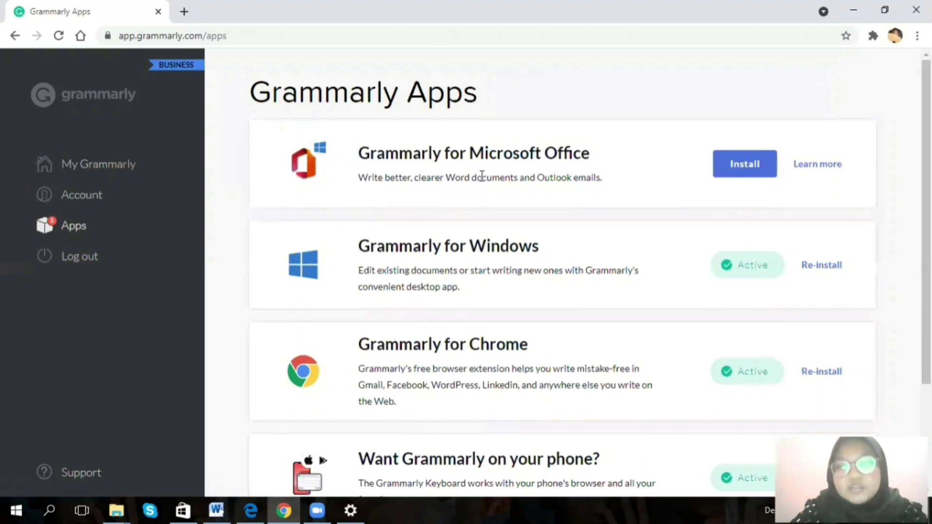
{"action": "scroll", "coordinate": [482, 176], "scroll_direction": "down", "scroll_amount": 1}
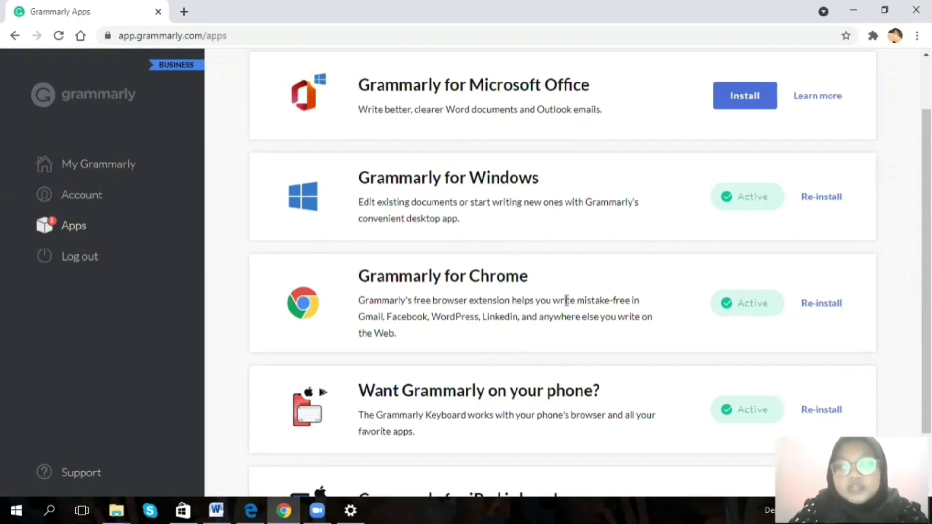
{"action": "scroll", "coordinate": [601, 322], "scroll_direction": "down", "scroll_amount": 1}
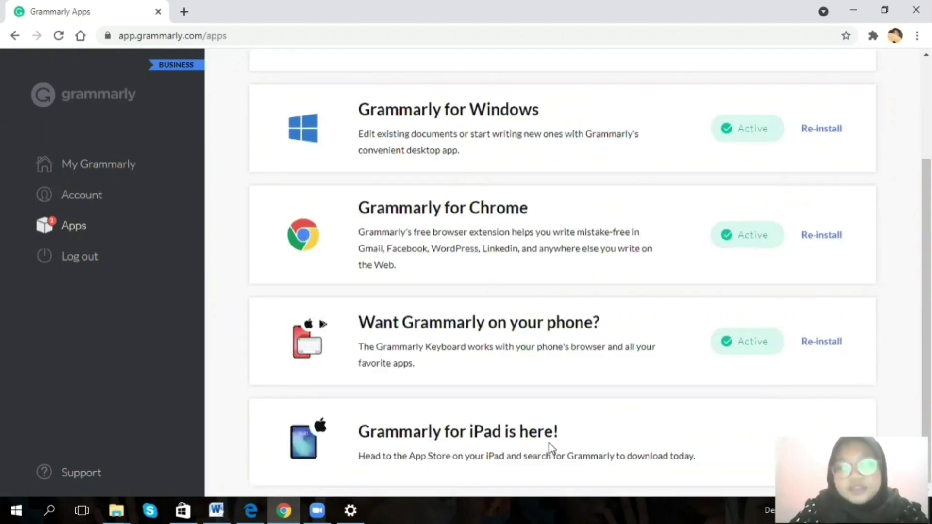
- Return to the Grammarly document list and create a new blank document
{"action": "left_click", "coordinate": [107, 172]}
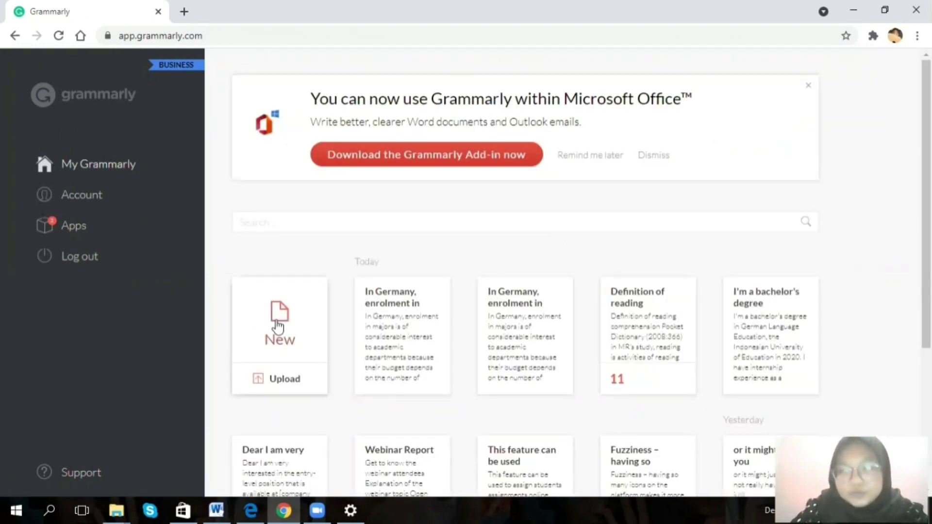
{"action": "left_click", "coordinate": [277, 322]}
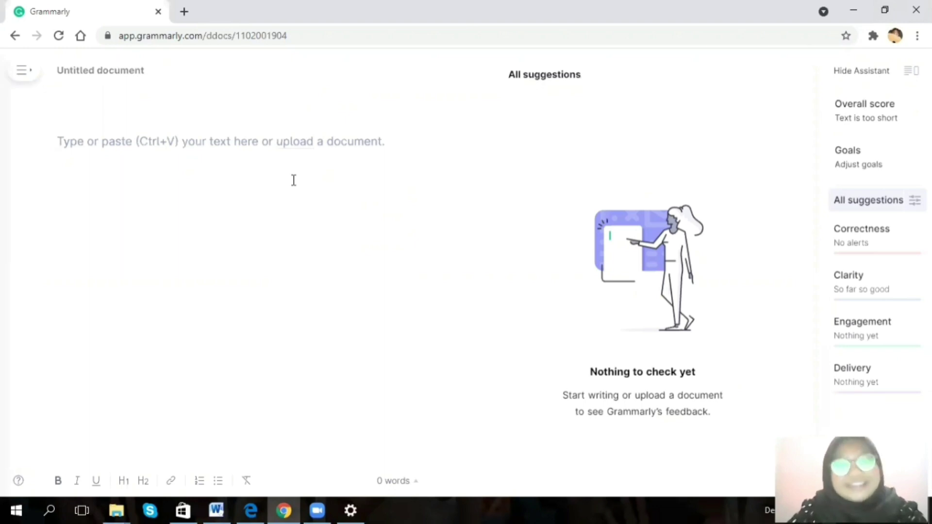
- Switch to hequ.12258.pdf in Edge and copy the full abstract text, from "In Germany enrolment" to "student's perspective"
{"action": "left_click", "coordinate": [260, 508]}
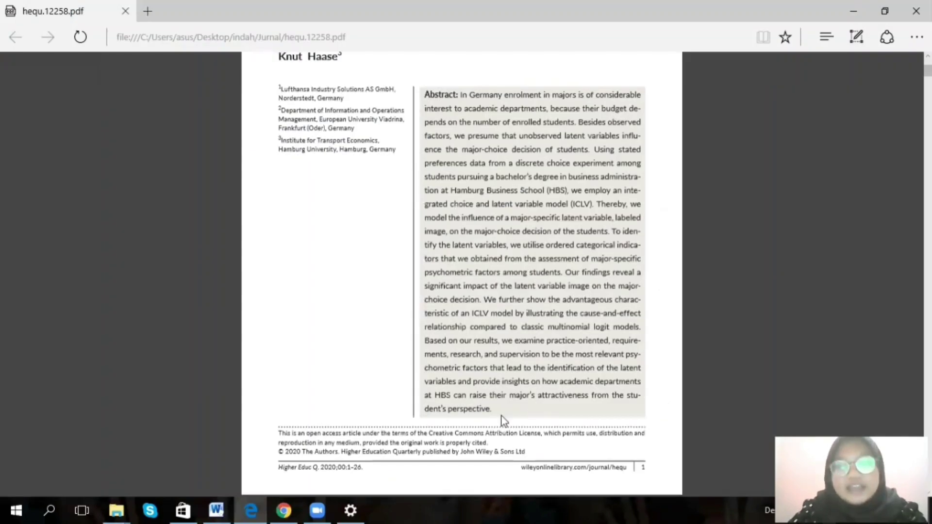
{"action": "scroll", "coordinate": [502, 415], "scroll_direction": "down", "scroll_amount": 1}
{"action": "left_click_drag", "start_coordinate": [494, 402], "coordinate": [459, 86]}
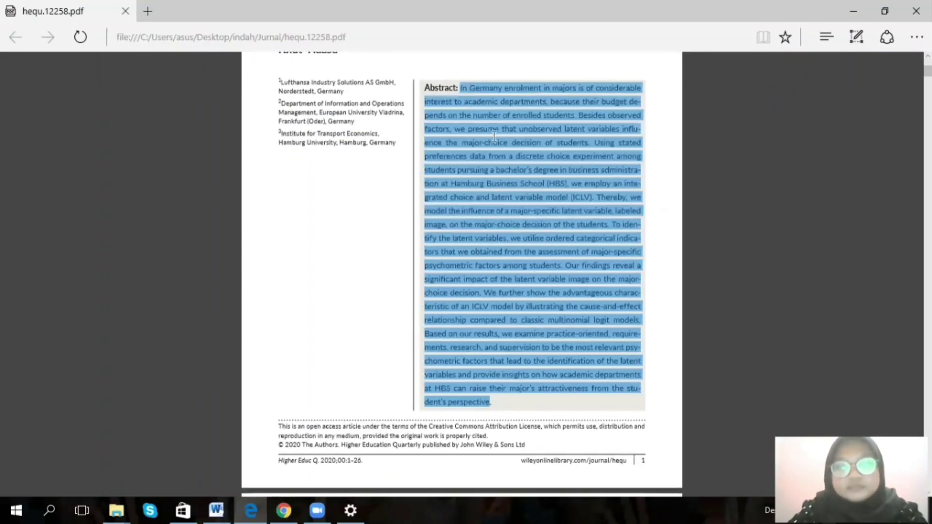
- Switch back to Grammarly in Chrome, paste the abstract into the blank document and accept the default writing goals
{"action": "left_click", "coordinate": [290, 507]}
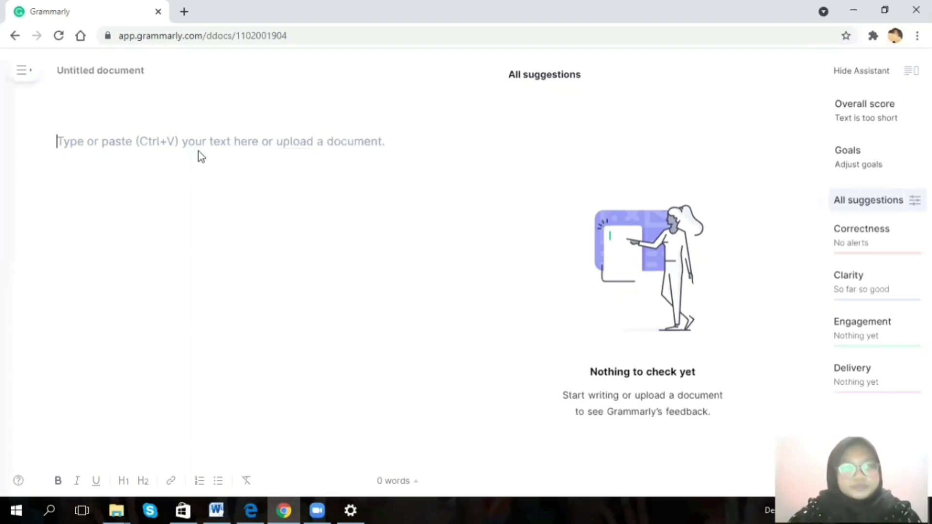
{"action": "key", "text": "ctrl+v"}
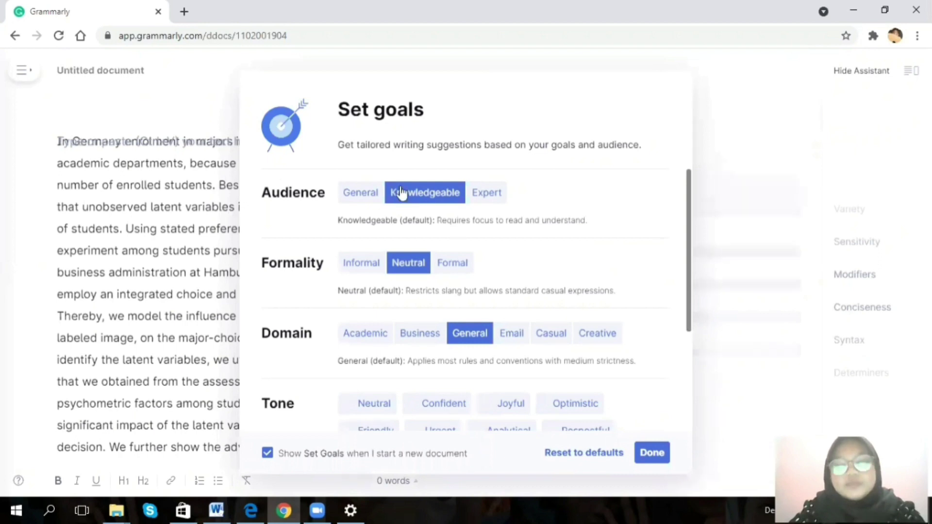
{"action": "left_click", "coordinate": [652, 453]}
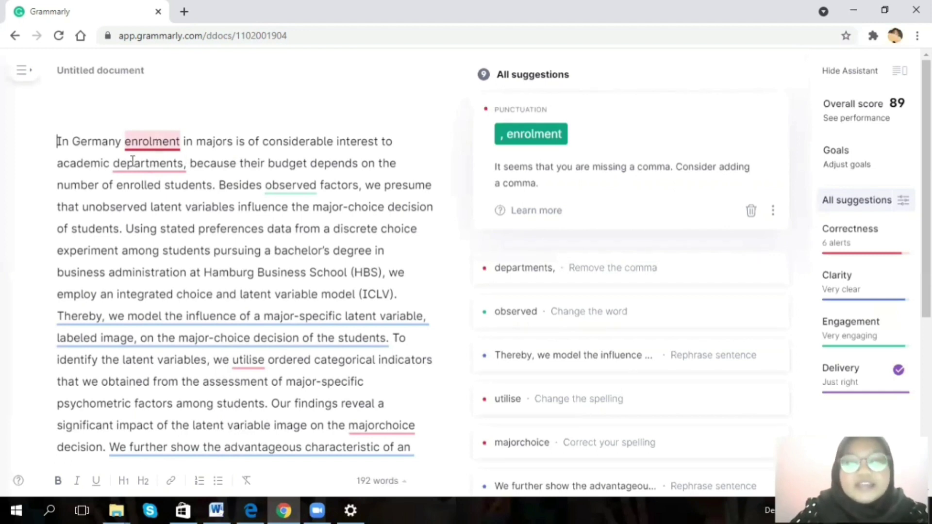
- Accept the punctuation suggestions that add a comma before "enrolment" and remove the one after "departments"
{"action": "left_click", "coordinate": [533, 136]}
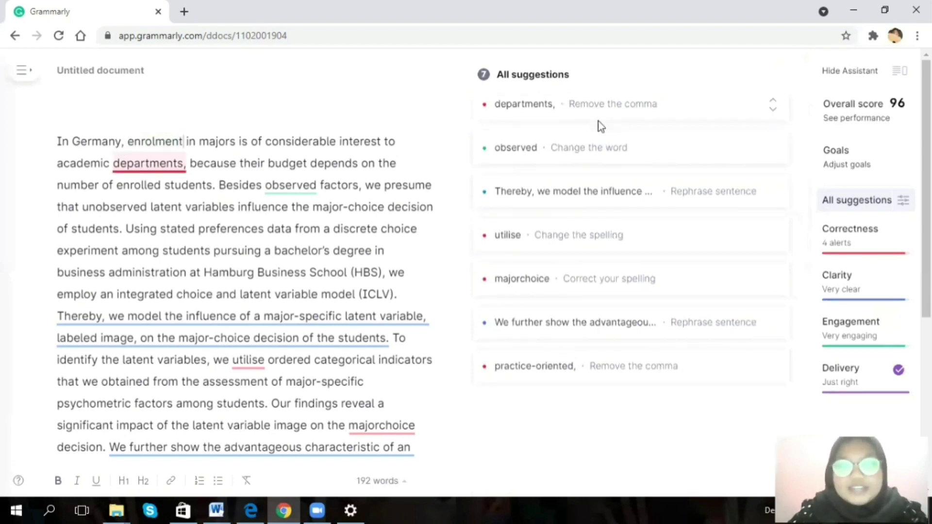
{"action": "left_click", "coordinate": [560, 127]}
{"action": "left_click", "coordinate": [560, 144]}
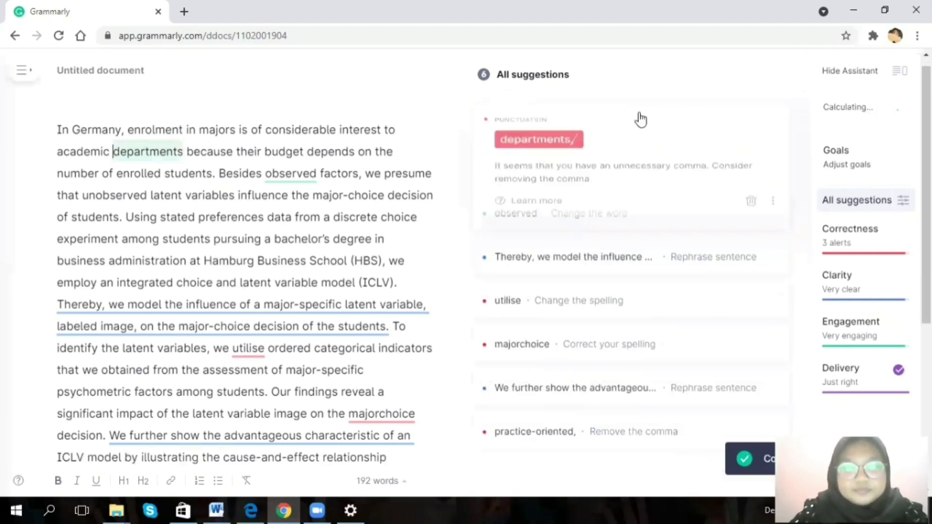
- Replace "observed" with "experimental" and accept the suggested rephrasing "students' major-choice decision" for the "Thereby, we model" sentence
{"action": "left_click", "coordinate": [619, 152]}
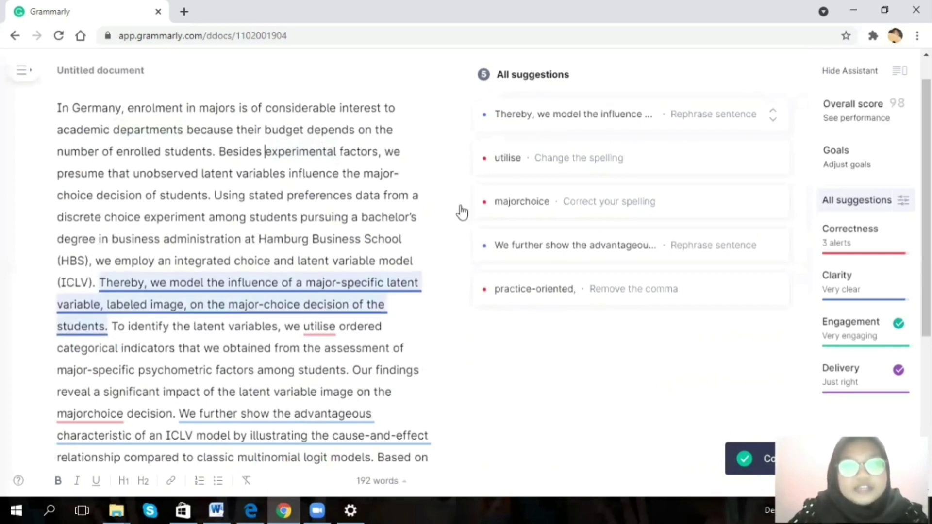
{"action": "left_click", "coordinate": [566, 114]}
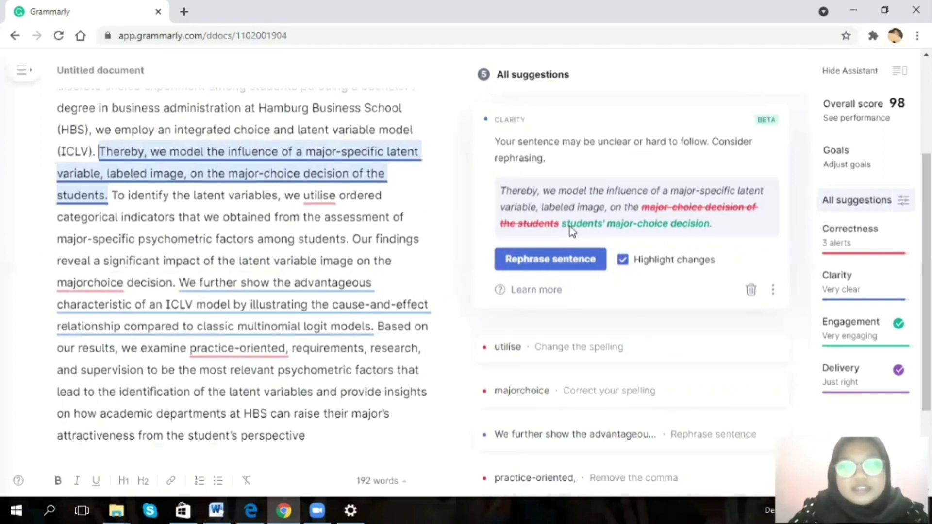
{"action": "left_click", "coordinate": [549, 262]}
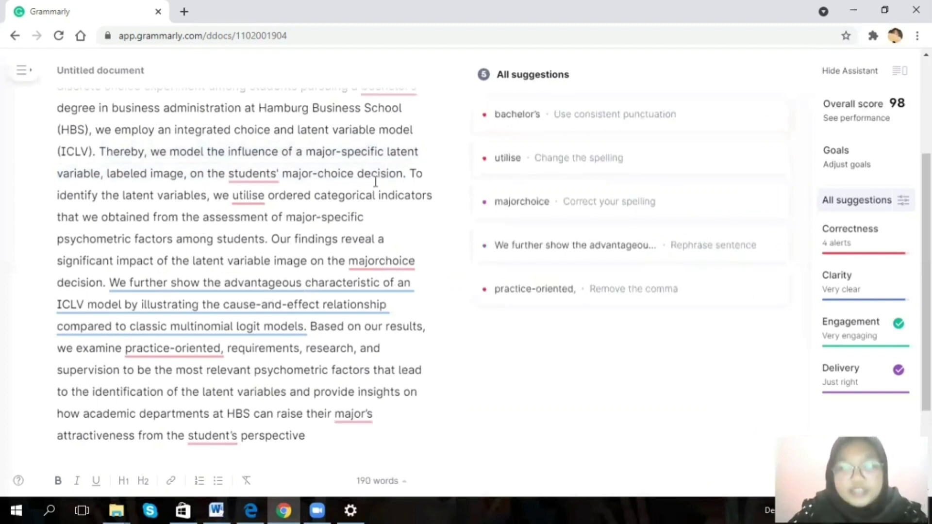
- Update all apostrophes to the straight style and change the spelling of "utilise" to "utilize"
{"action": "left_click", "coordinate": [525, 120]}
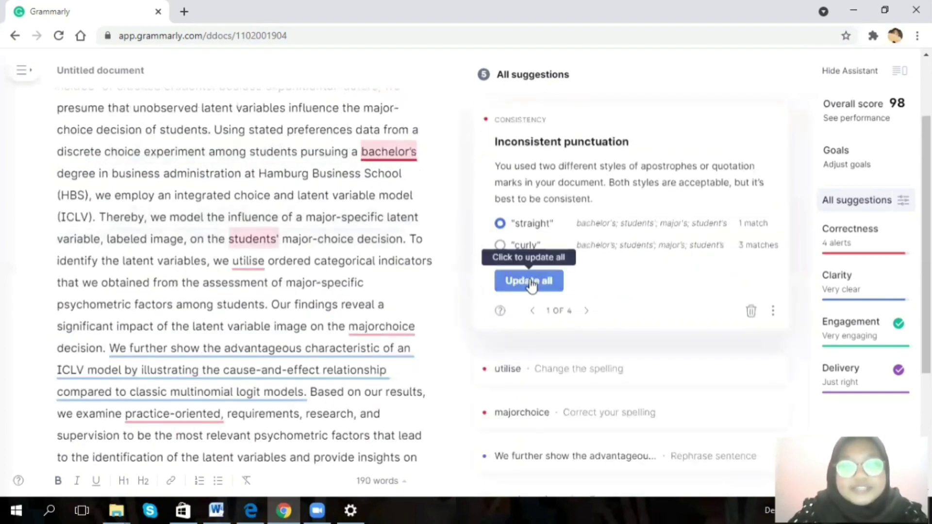
{"action": "left_click", "coordinate": [546, 276]}
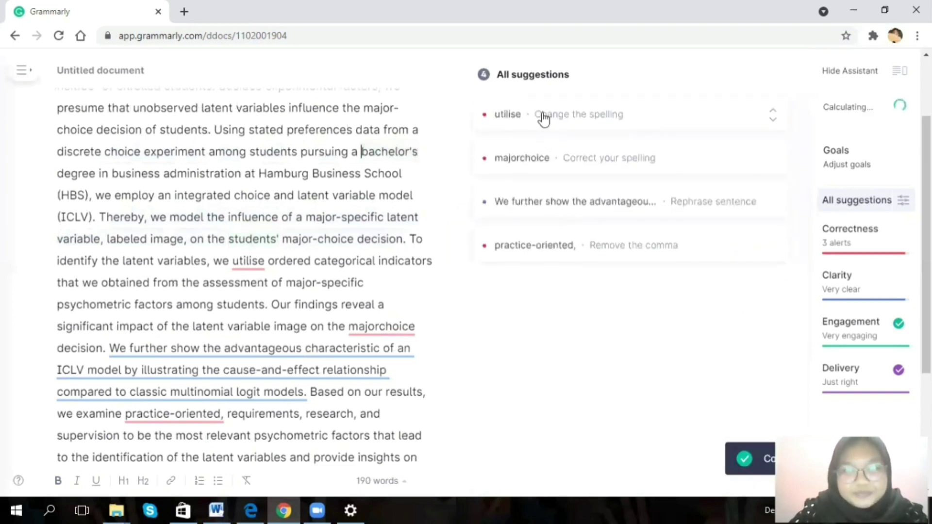
{"action": "left_click", "coordinate": [559, 117]}
{"action": "left_click", "coordinate": [568, 146]}
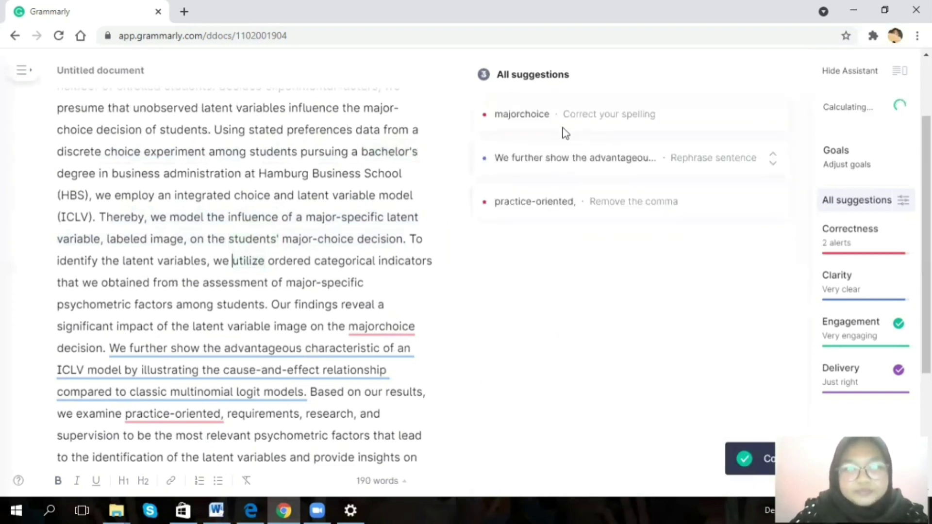
- Correct "majorchoice" to "major choice" and accept the suggested rephrasing of the "We further show" sentence
{"action": "left_click", "coordinate": [618, 146]}
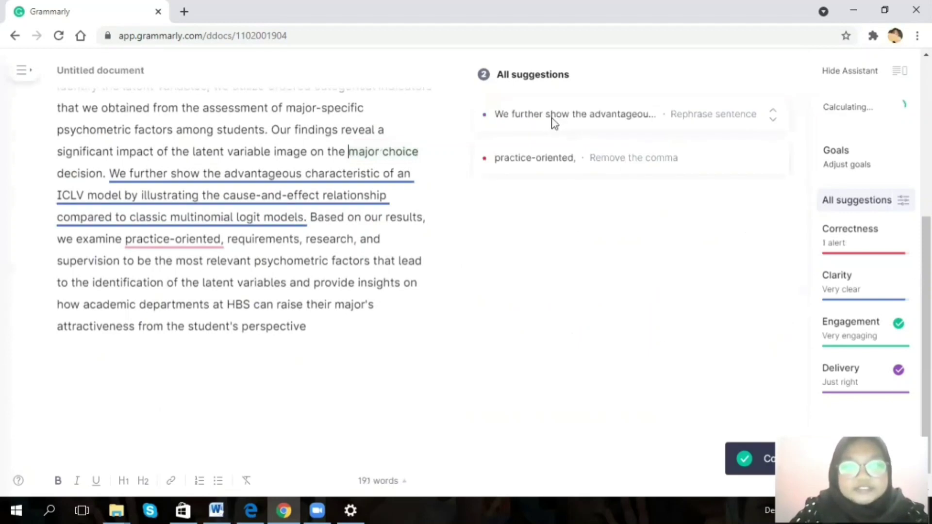
{"action": "left_click", "coordinate": [552, 121]}
{"action": "left_click", "coordinate": [551, 321]}
{"action": "left_click", "coordinate": [577, 165]}
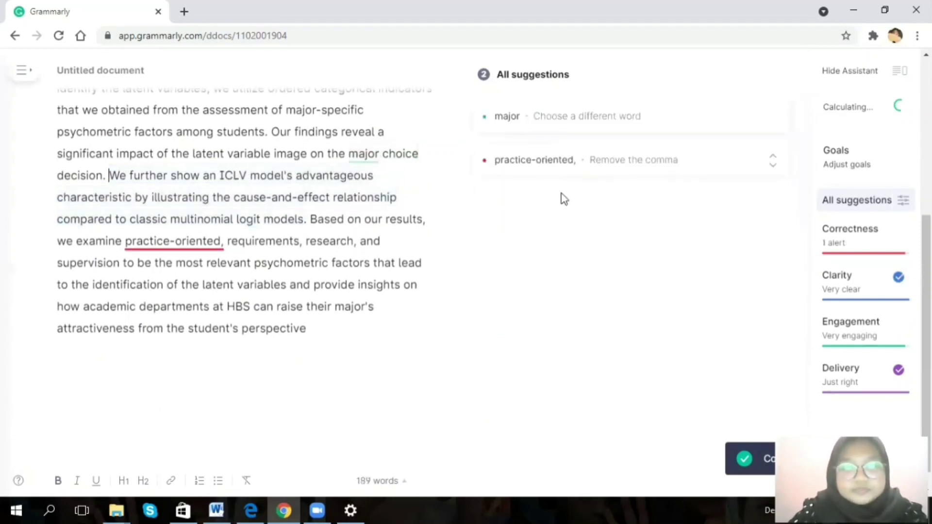